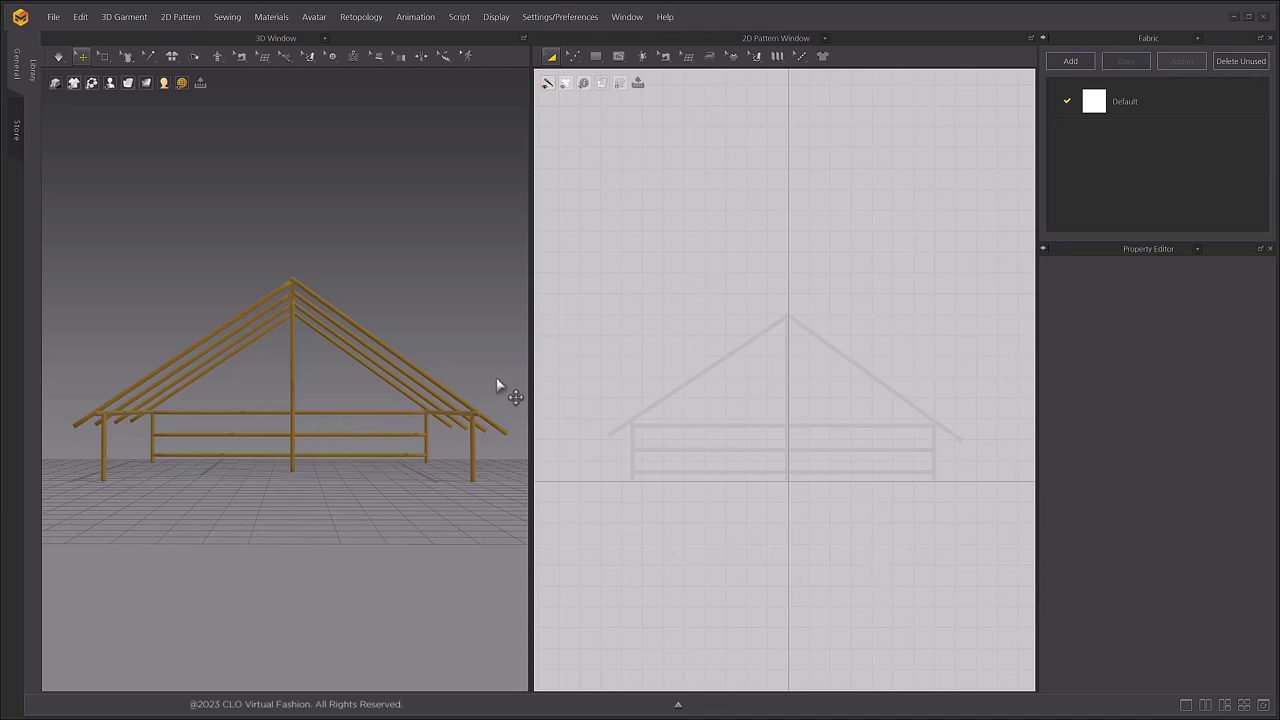
# - Set the skin offset of the frame's ridge pole mesh to 10 mm
pyautogui.moveTo(485, 375); pyautogui.dragTo(300, 395, button='right')
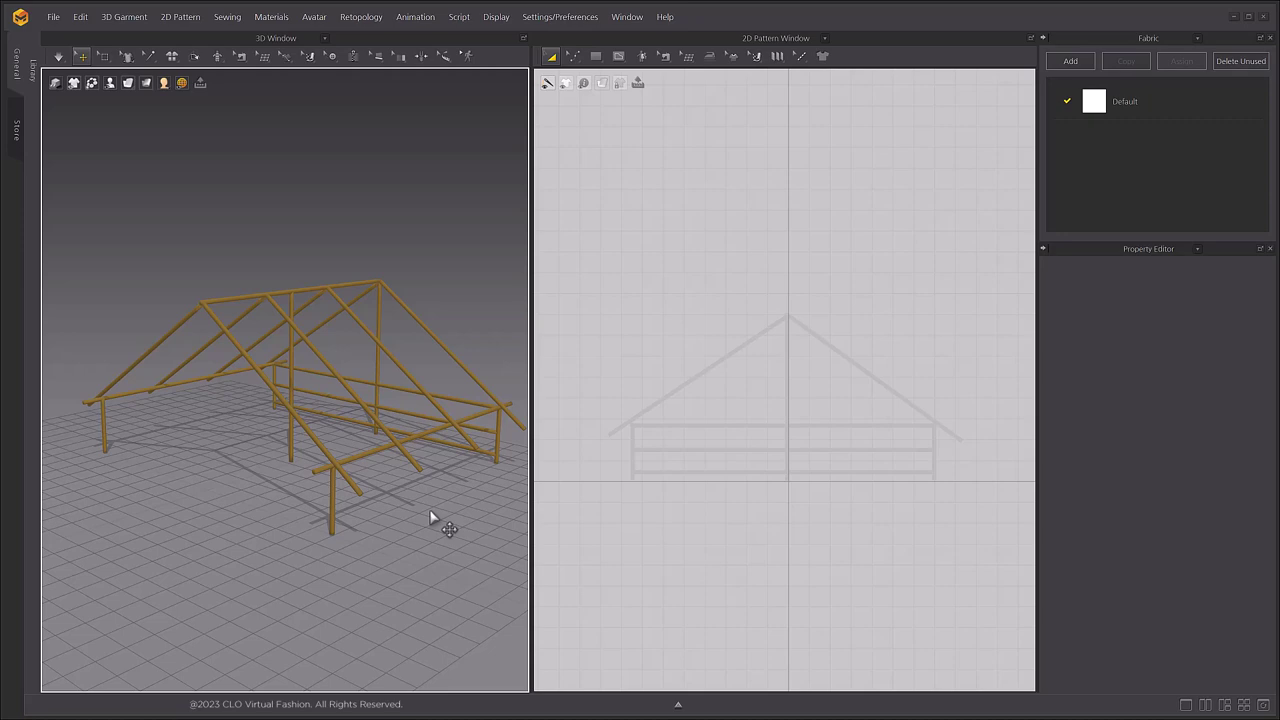
pyautogui.scroll(5, 220, 340)
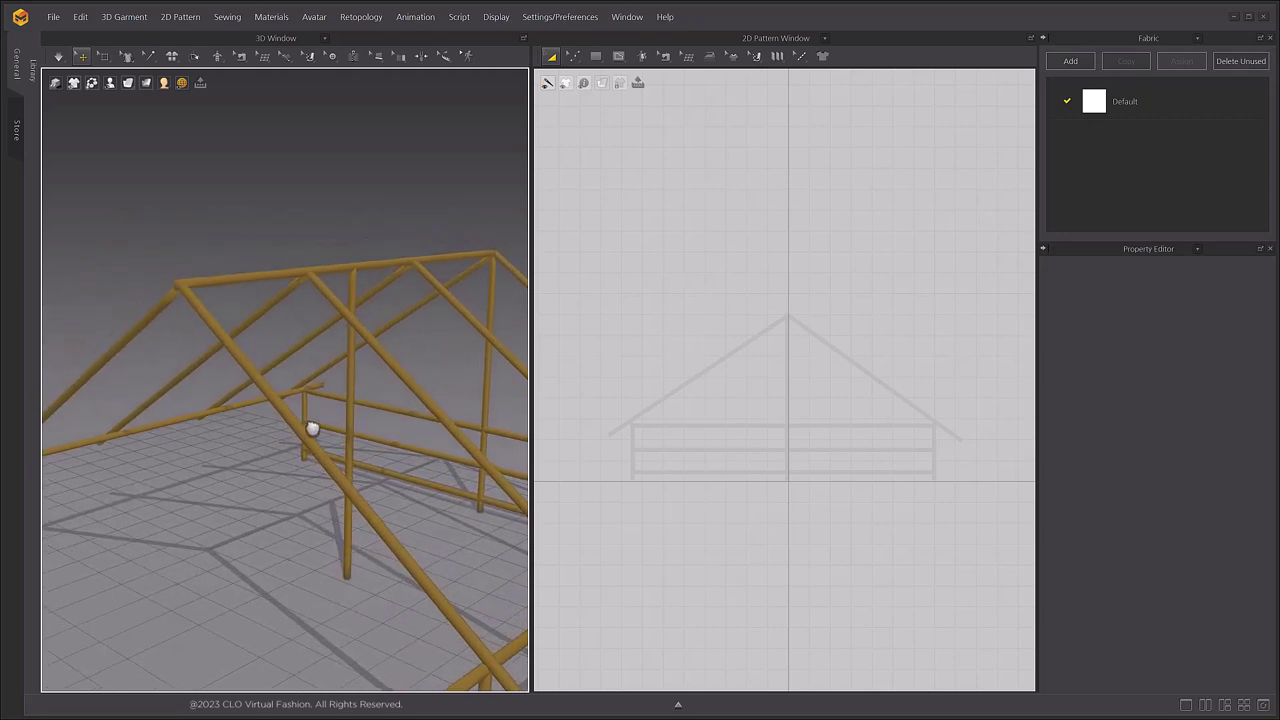
pyautogui.moveTo(316, 432); pyautogui.dragTo(332, 442, button='middle')
pyautogui.click(253, 312)
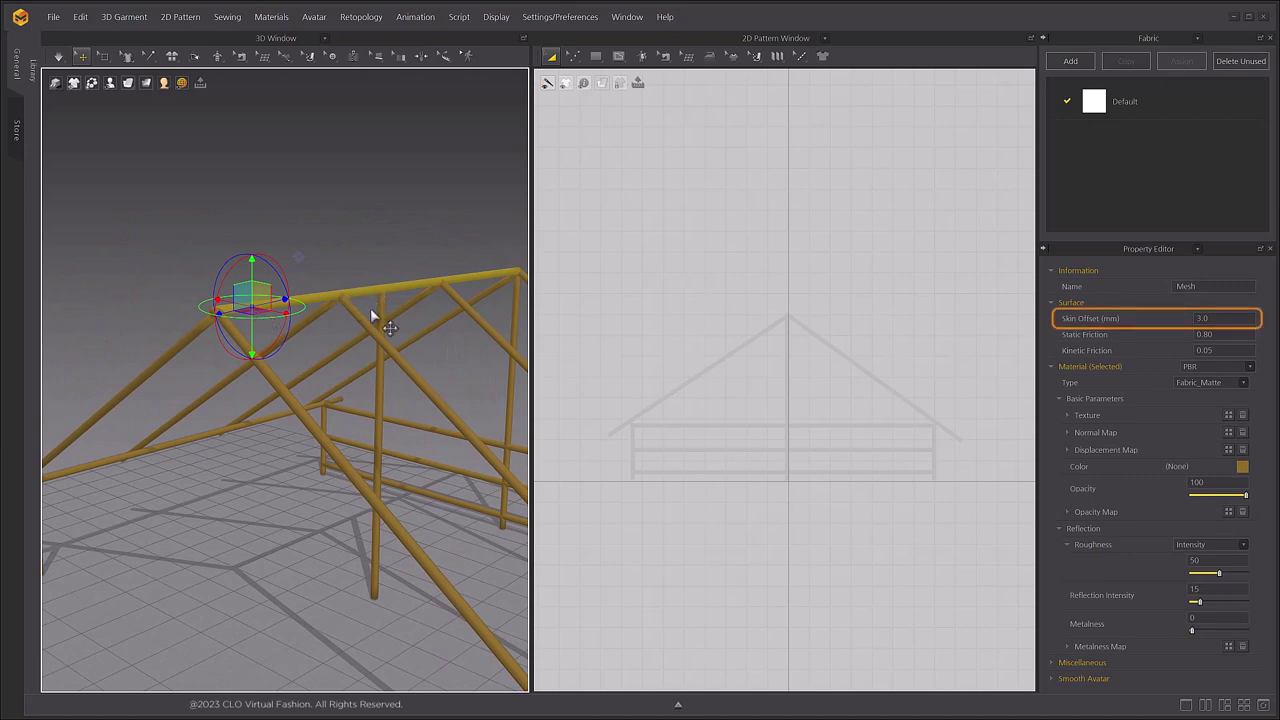
pyautogui.moveTo(280, 335); pyautogui.dragTo(233, 350, button='right')
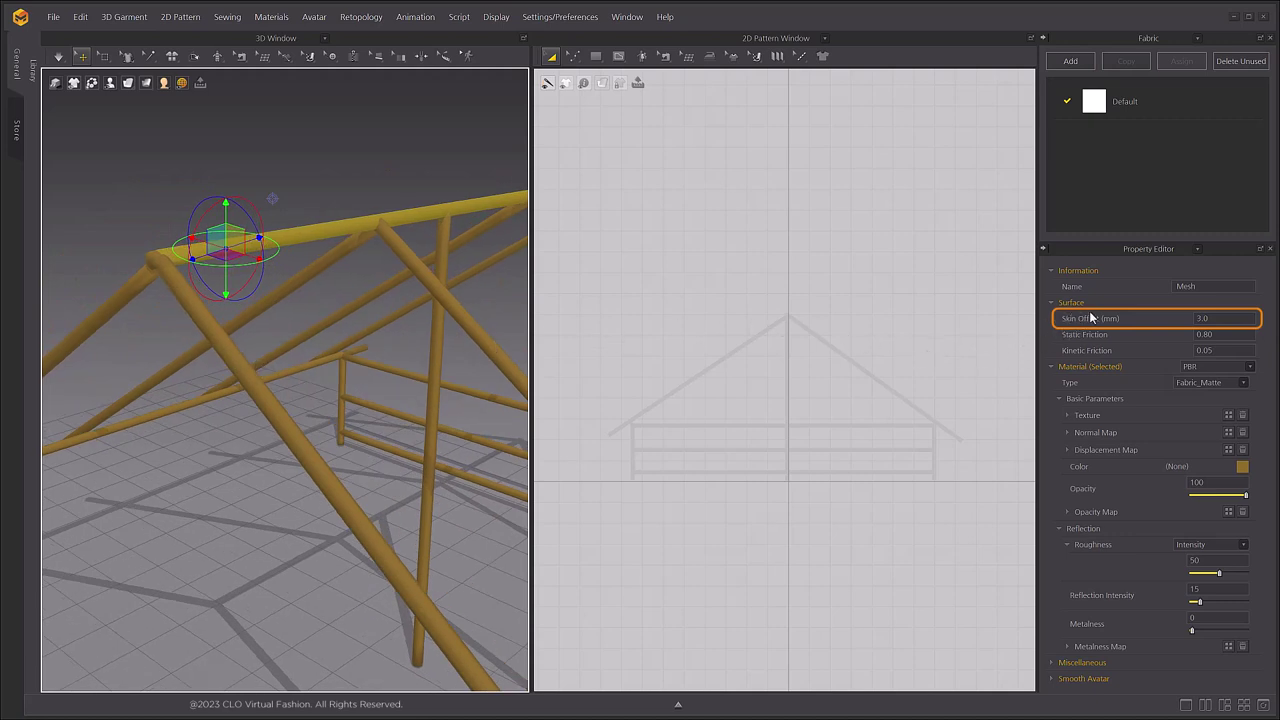
pyautogui.click(1201, 318)
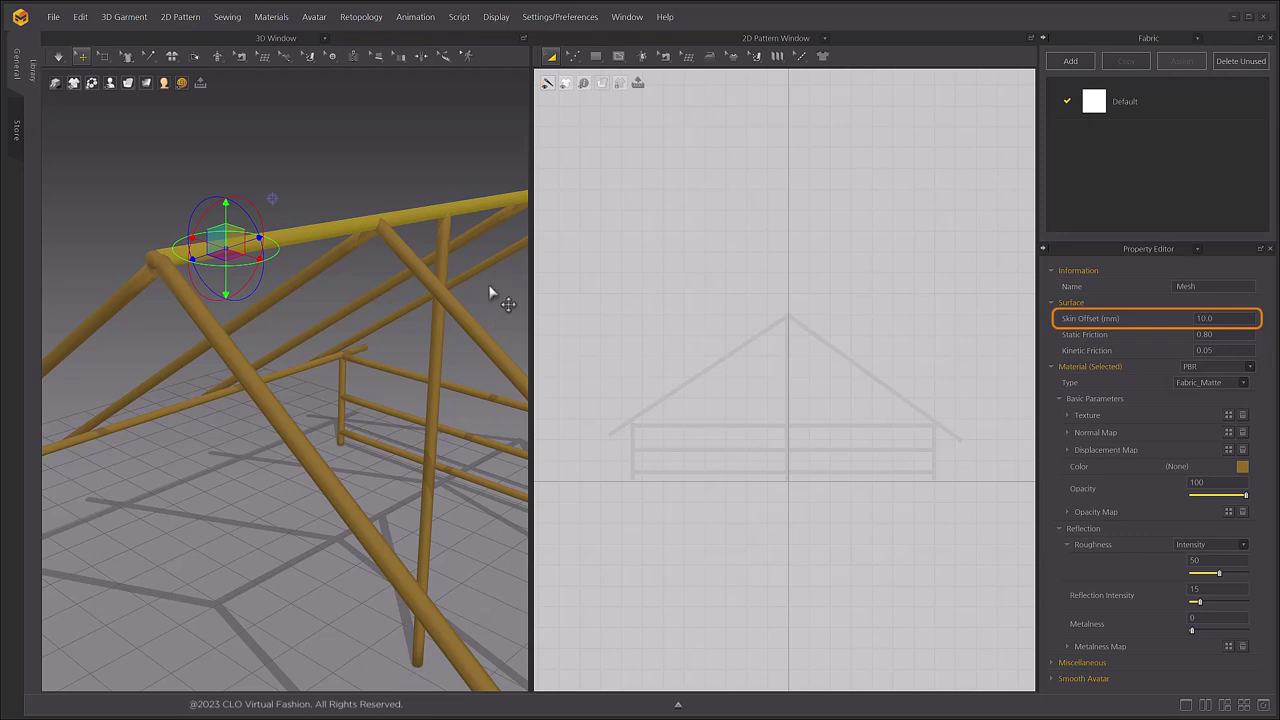
pyautogui.click(437, 158)
pyautogui.click(451, 219)
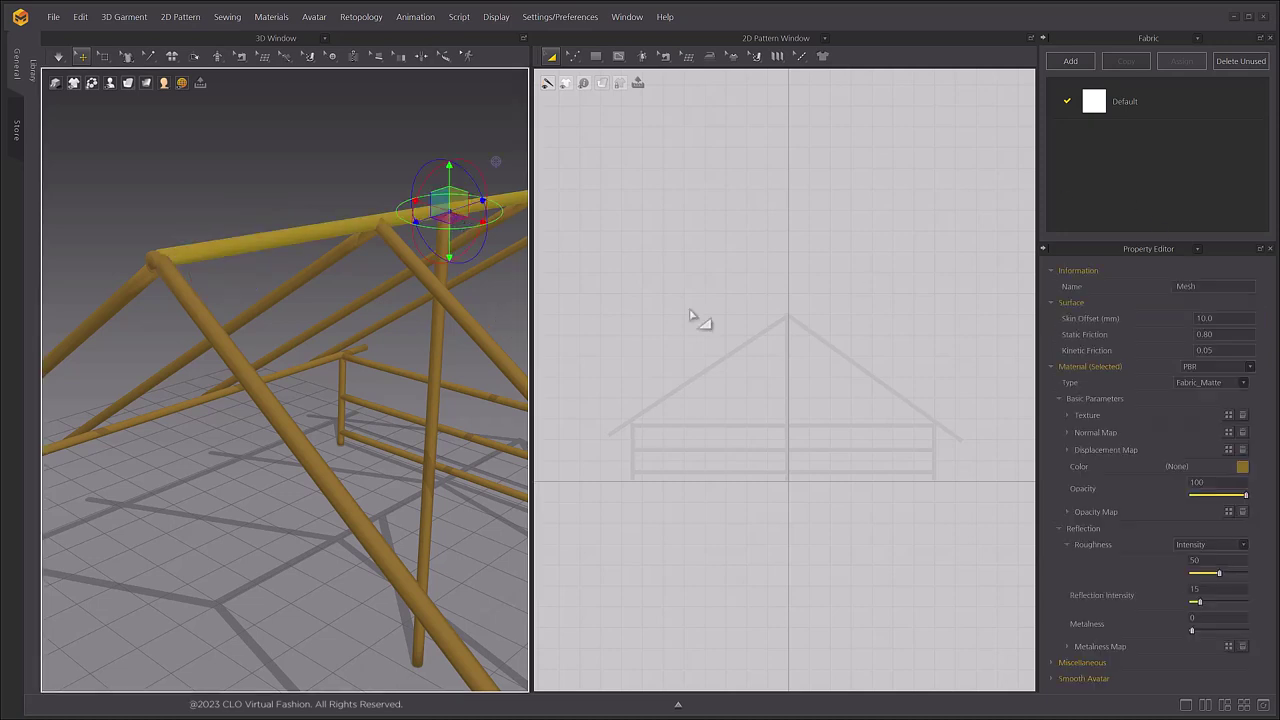
pyautogui.click(484, 295)
# - Draw a wide rectangular pattern above the frame silhouette and position it in 3D over the ridge pole
pyautogui.click(595, 56)
pyautogui.moveTo(692, 249); pyautogui.dragTo(890, 312)
pyautogui.click(232, 227)
pyautogui.moveTo(240, 178); pyautogui.dragTo(347, 24)
pyautogui.moveTo(240, 215); pyautogui.dragTo(260, 300, button='right')
pyautogui.click(252, 303)
pyautogui.moveTo(252, 303); pyautogui.dragTo(296, 252)
pyautogui.moveTo(325, 420); pyautogui.dragTo(317, 362, button='right')
# - Simulate the rectangle so it drapes over the ridge pole and examine the gap between cloth and pole
pyautogui.press('space')
pyautogui.scroll(2, 357, 449)
pyautogui.scroll(4, 329, 194)
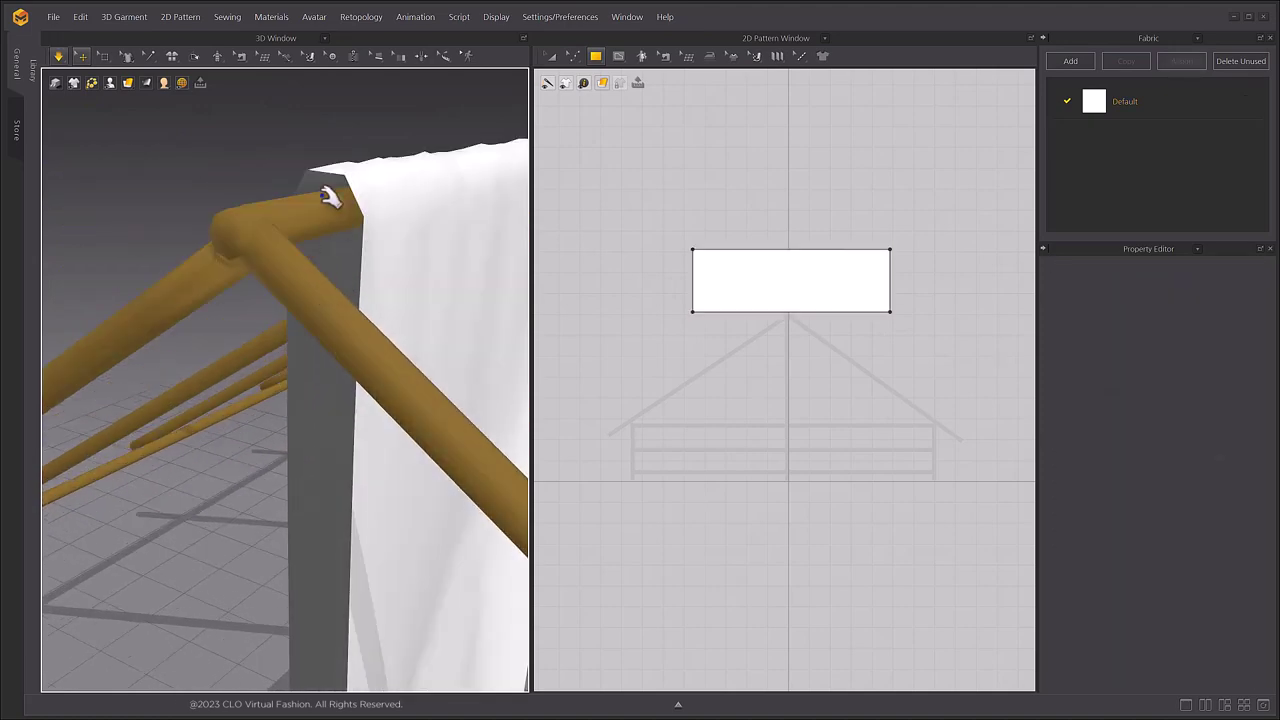
pyautogui.scroll(3, 336, 212)
pyautogui.scroll(2, 336, 212)
pyautogui.moveTo(314, 242); pyautogui.dragTo(311, 338, button='right')
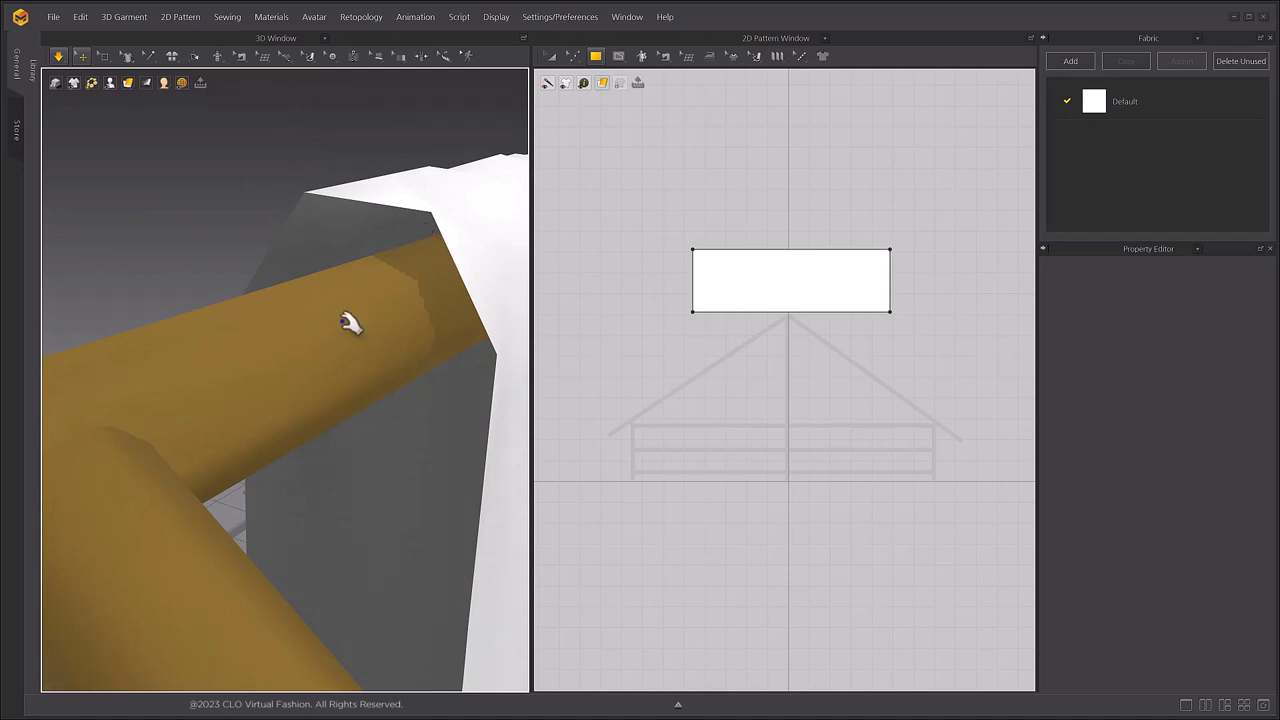
# - Reduce the ridge pole's skin offset to 3 mm while the cloth simulates over it
pyautogui.scroll(-2, 349, 322)
pyautogui.scroll(-2, 314, 337)
pyautogui.click(210, 380)
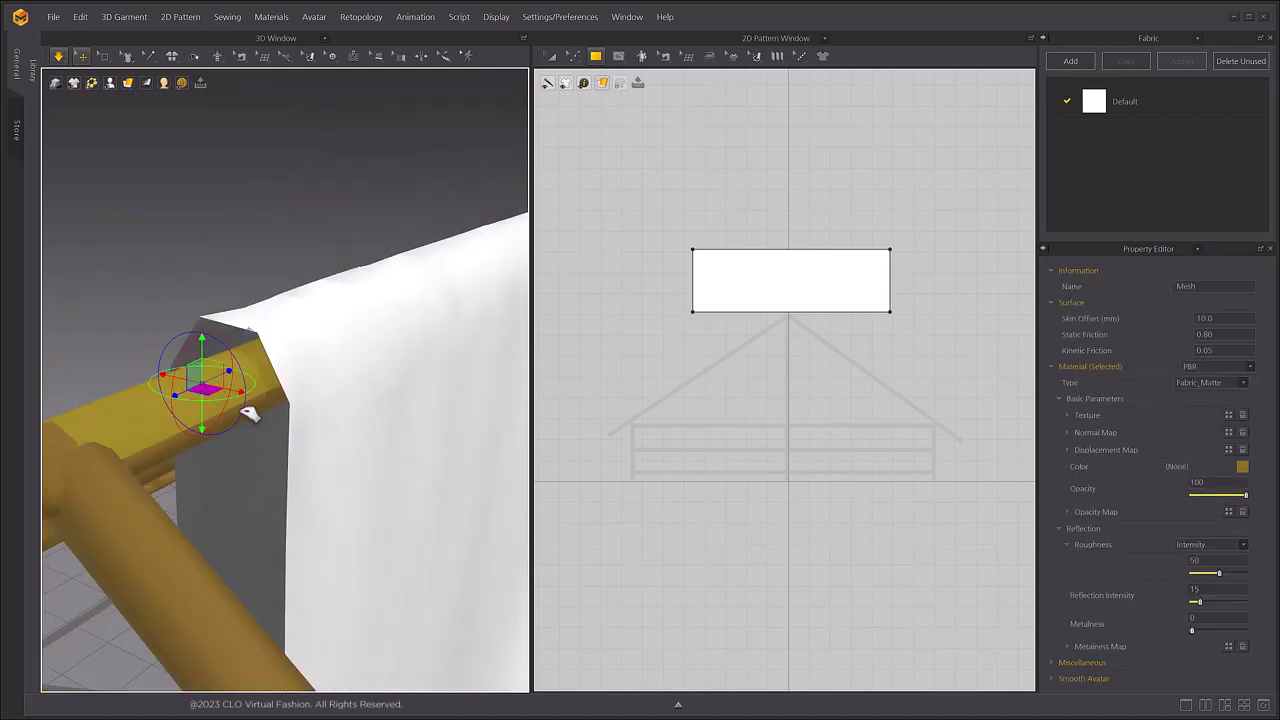
pyautogui.click(1227, 319)
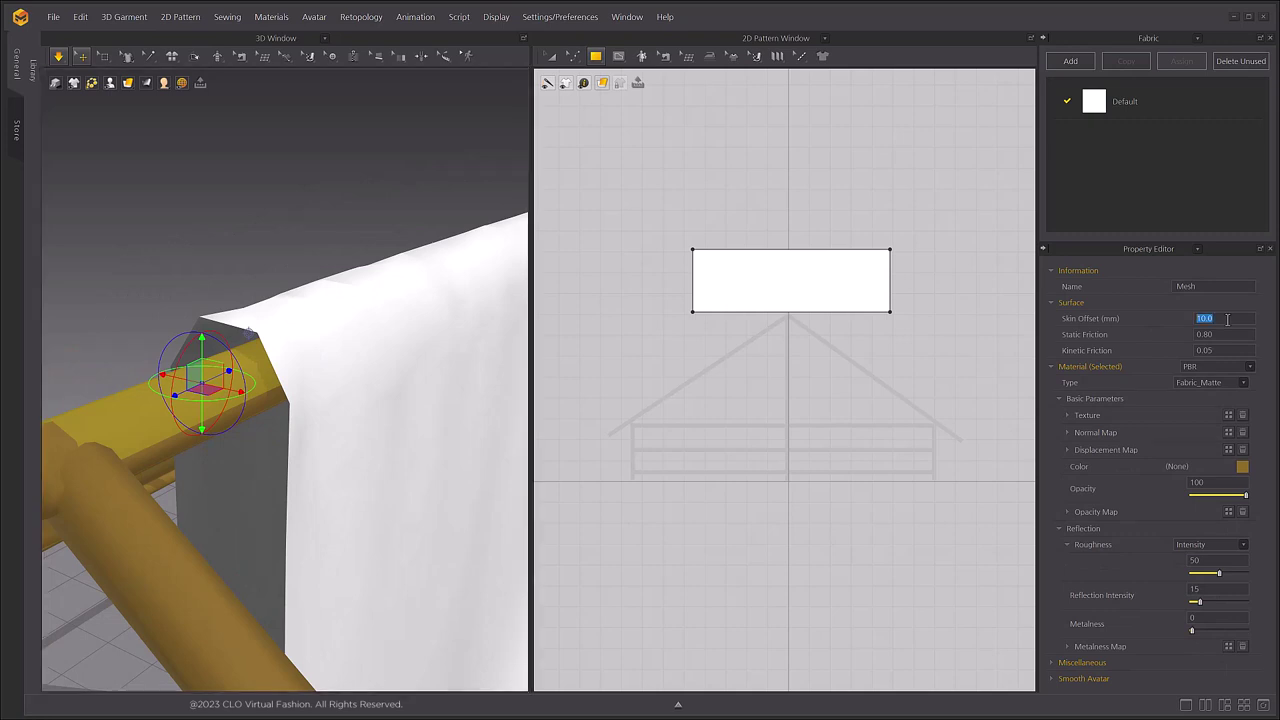
pyautogui.press('Return')
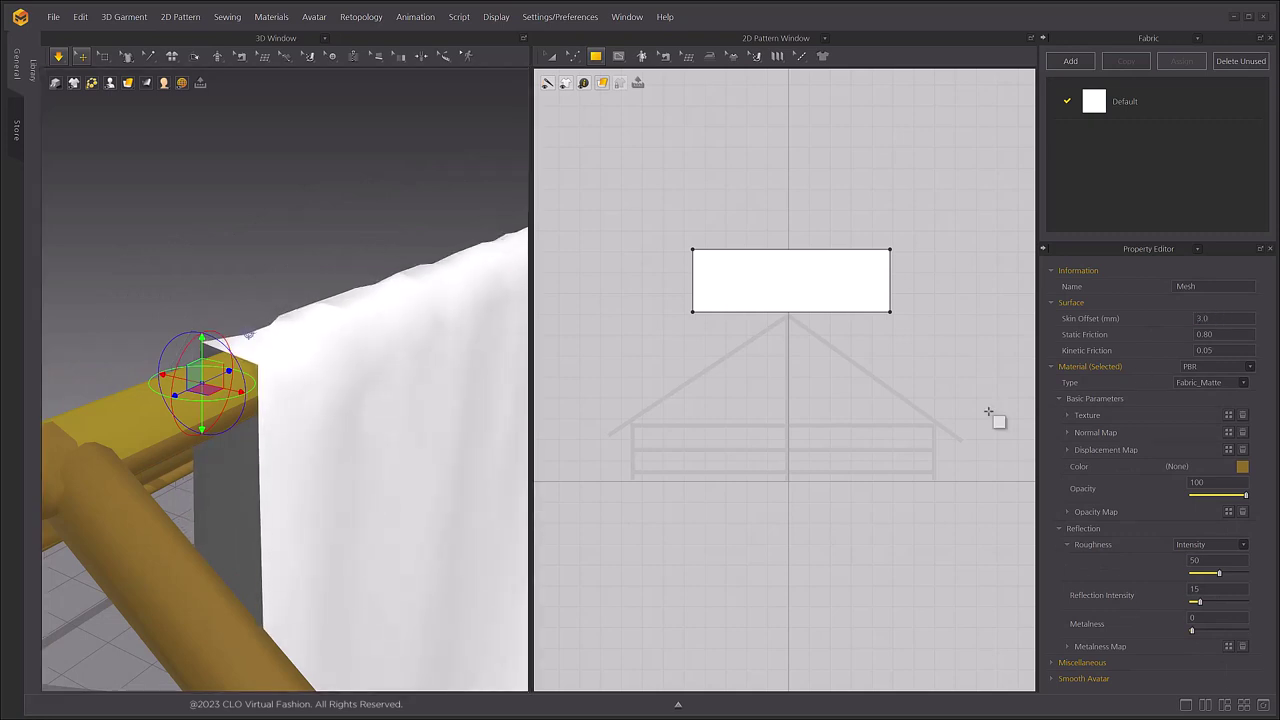
pyautogui.click(314, 254)
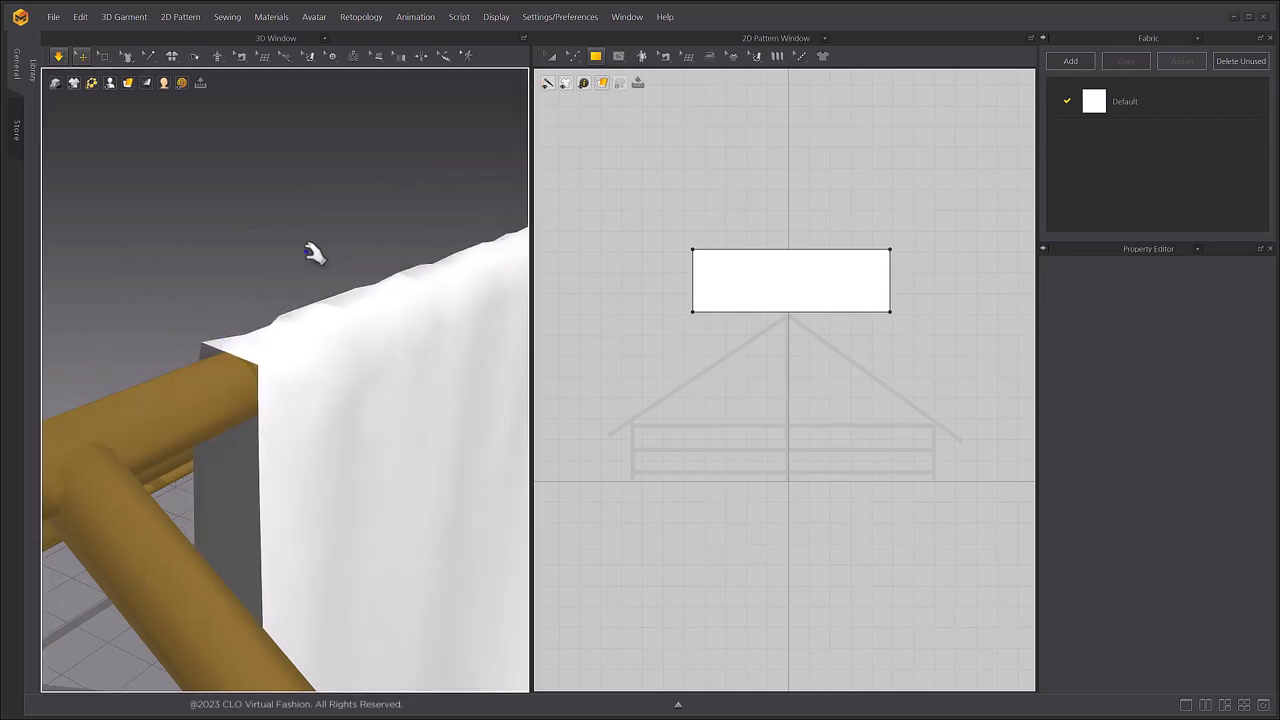
# - Turn on Wireframe on Surface to show the cloth's mesh where the ridge pole pokes through
pyautogui.click(228, 388)
pyautogui.moveTo(226, 389); pyautogui.dragTo(294, 357, button='right')
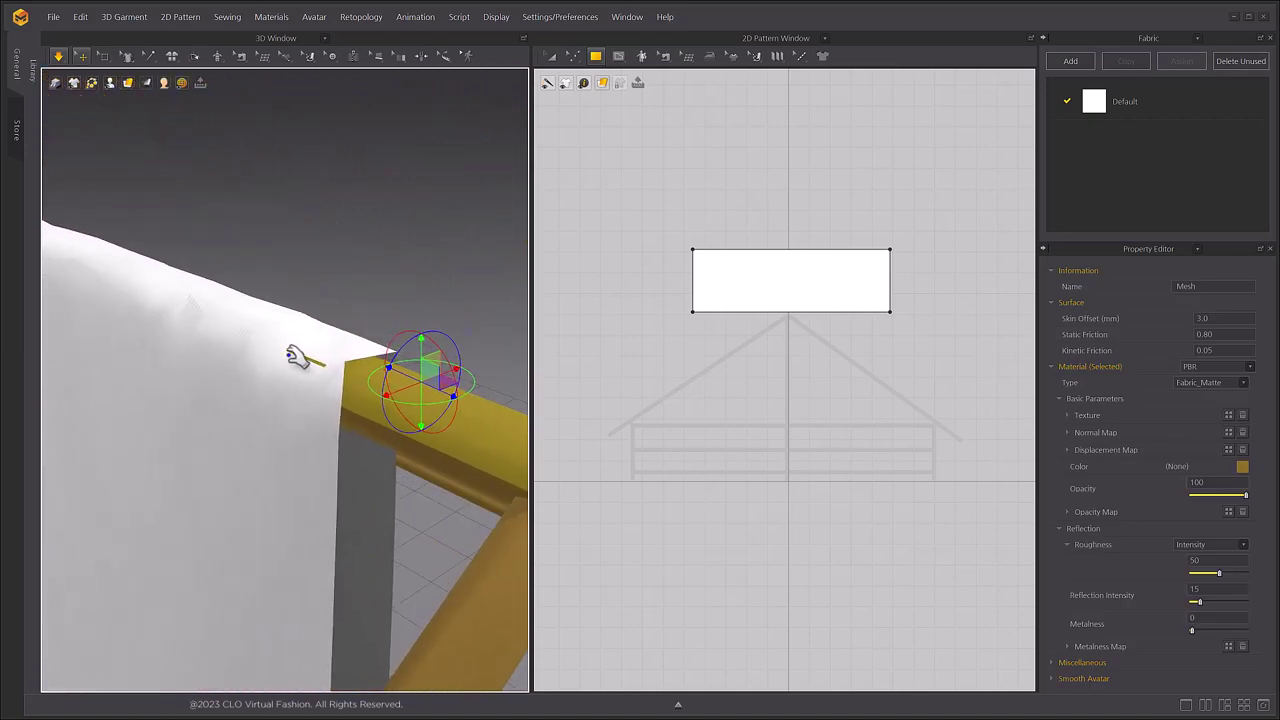
pyautogui.click(128, 83)
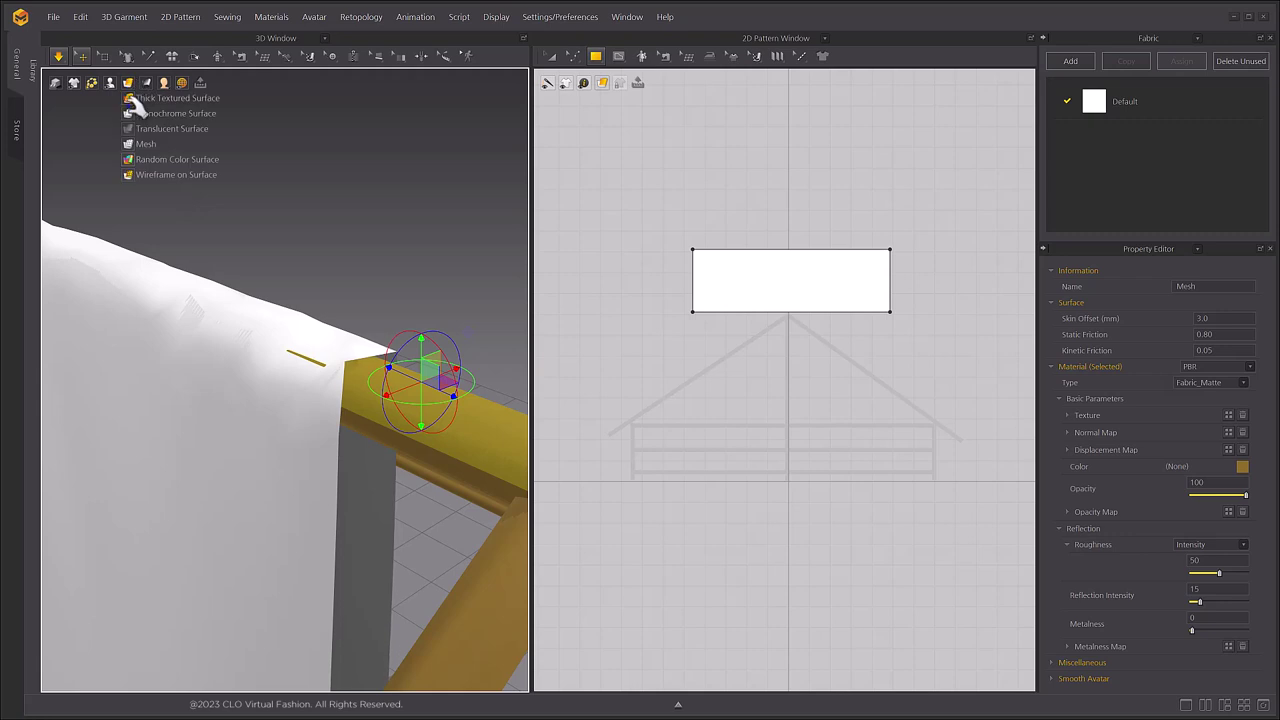
pyautogui.click(131, 174)
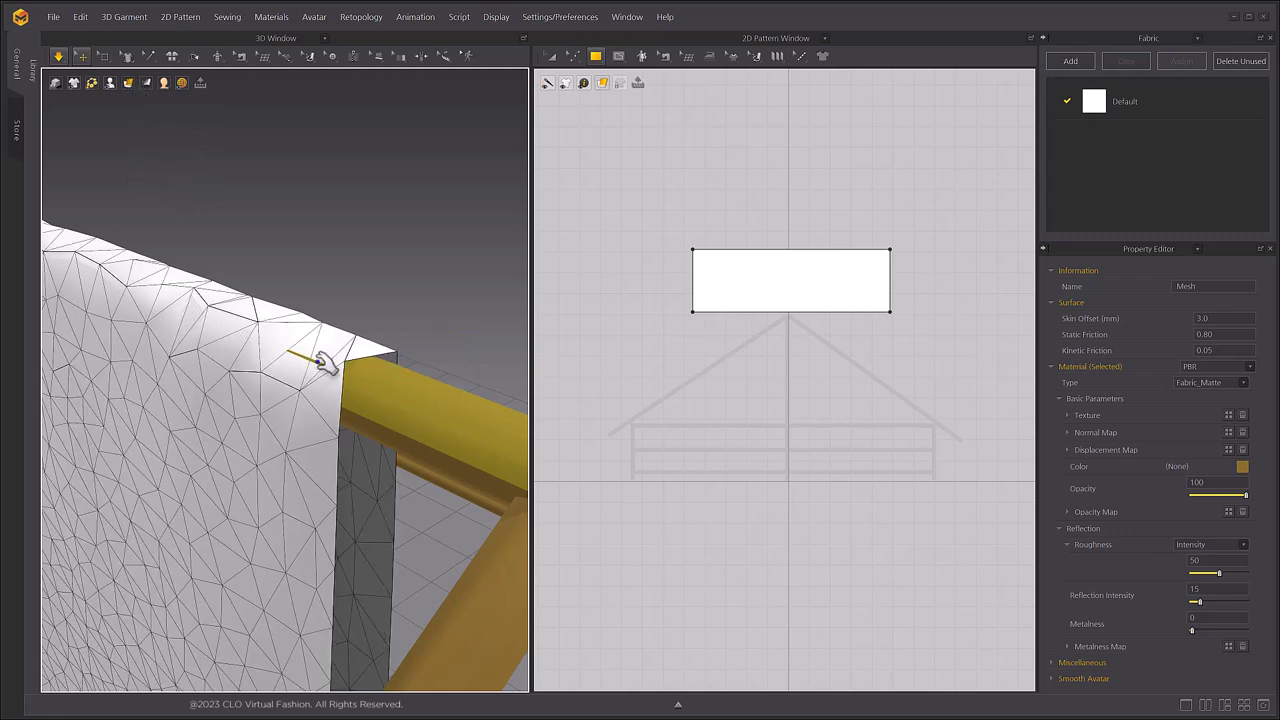
pyautogui.click(340, 285)
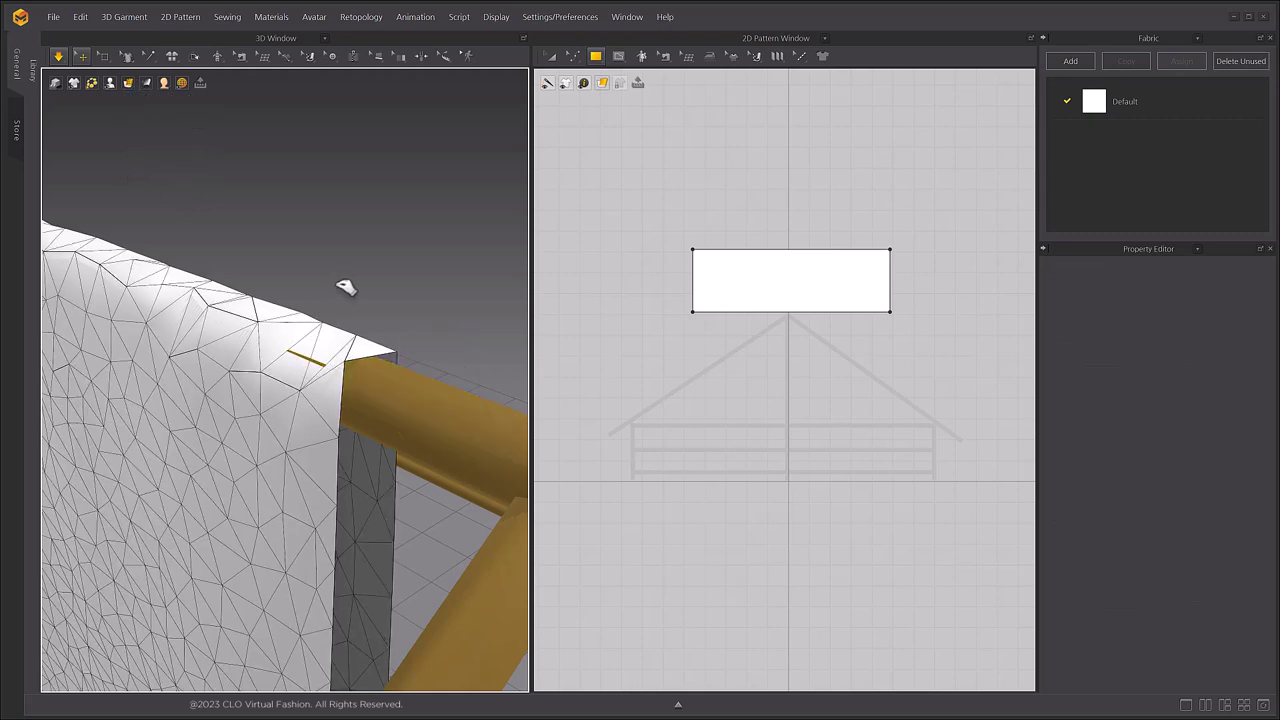
# - Set the draped cloth's particle distance to 10 mm, simulate it again and inspect the drape along the pole
pyautogui.click(255, 323)
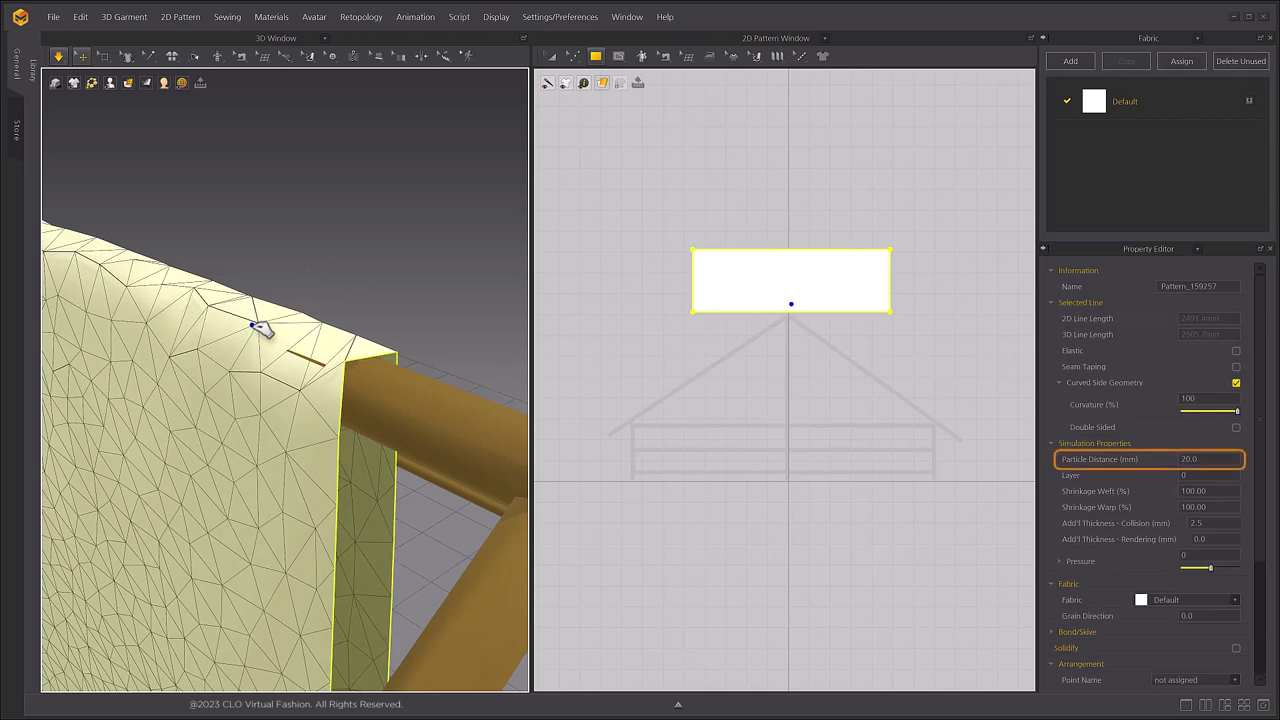
pyautogui.doubleClick(1202, 459)
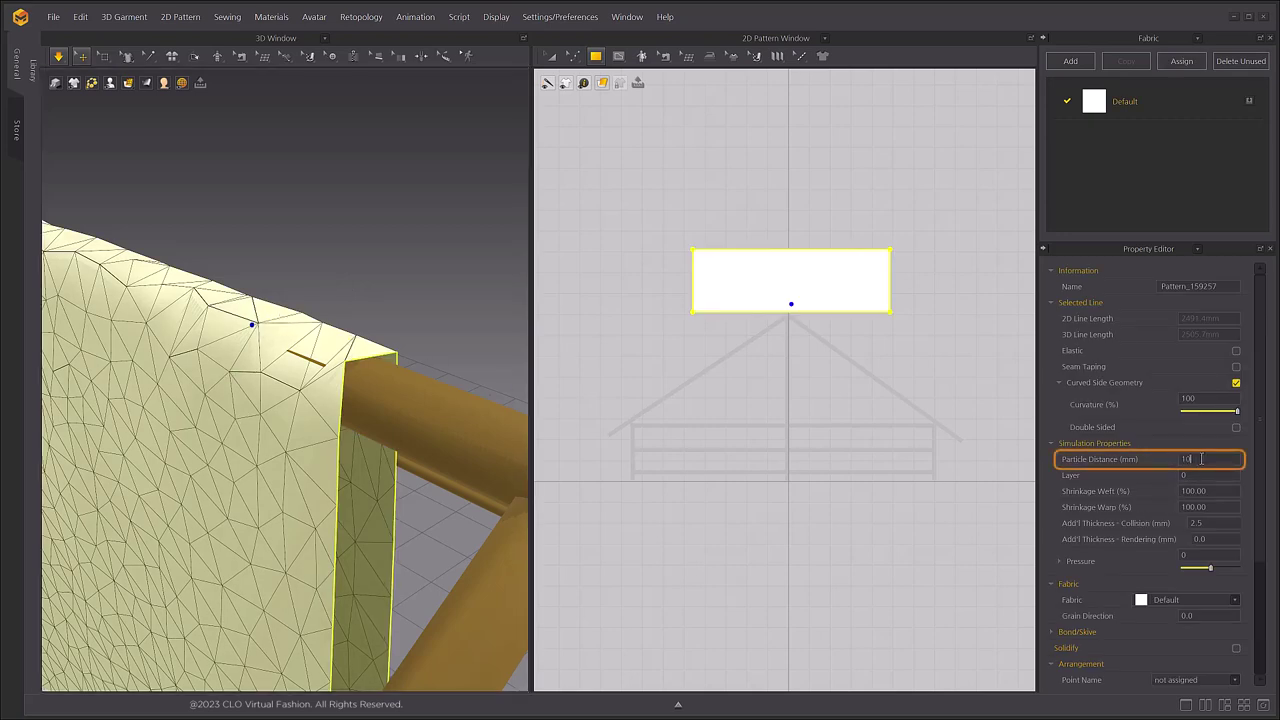
pyautogui.write('10')
pyautogui.press('Return')
pyautogui.click(400, 320)
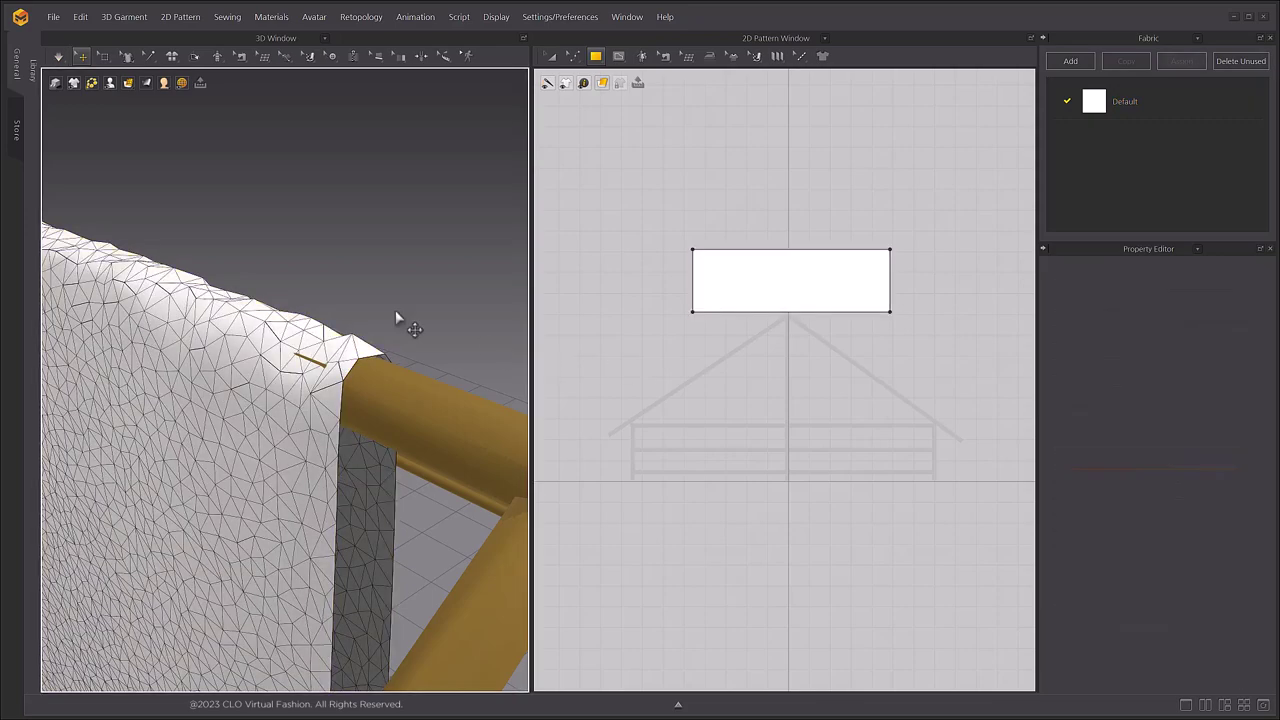
pyautogui.scroll(-5, 345, 350)
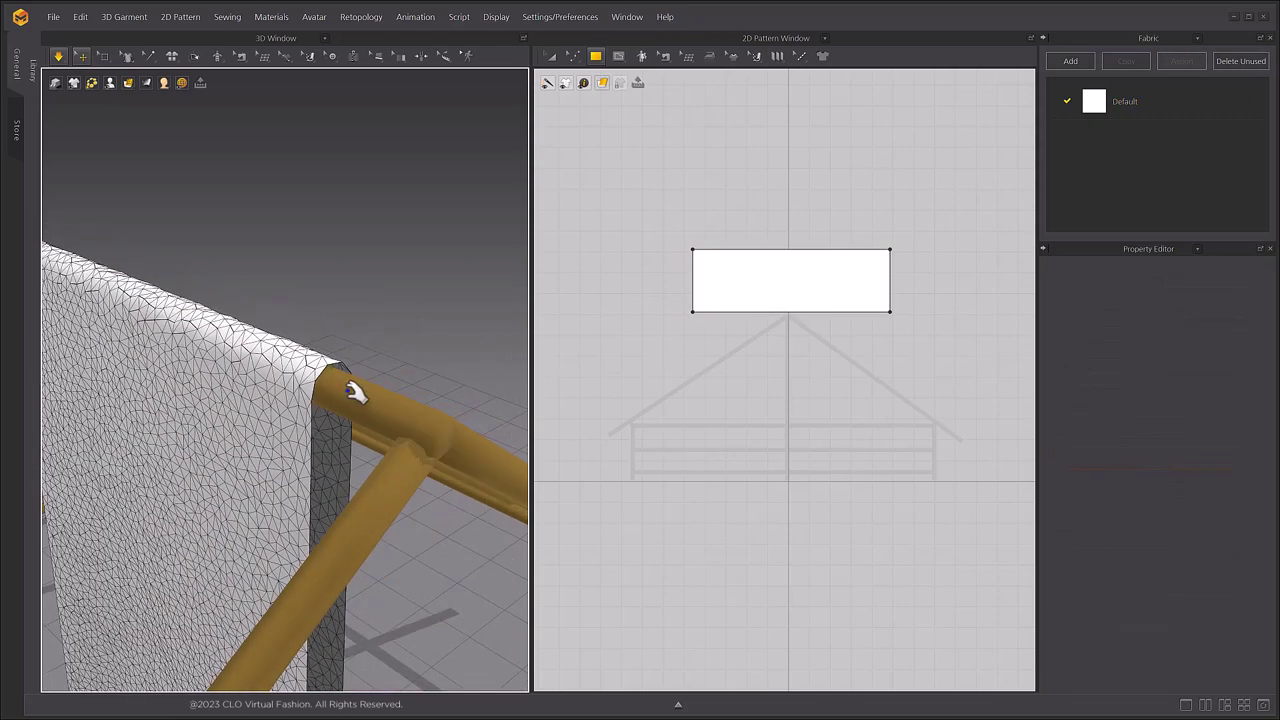
pyautogui.click(355, 390)
pyautogui.moveTo(393, 368); pyautogui.dragTo(160, 229, button='right')
pyautogui.click(216, 194)
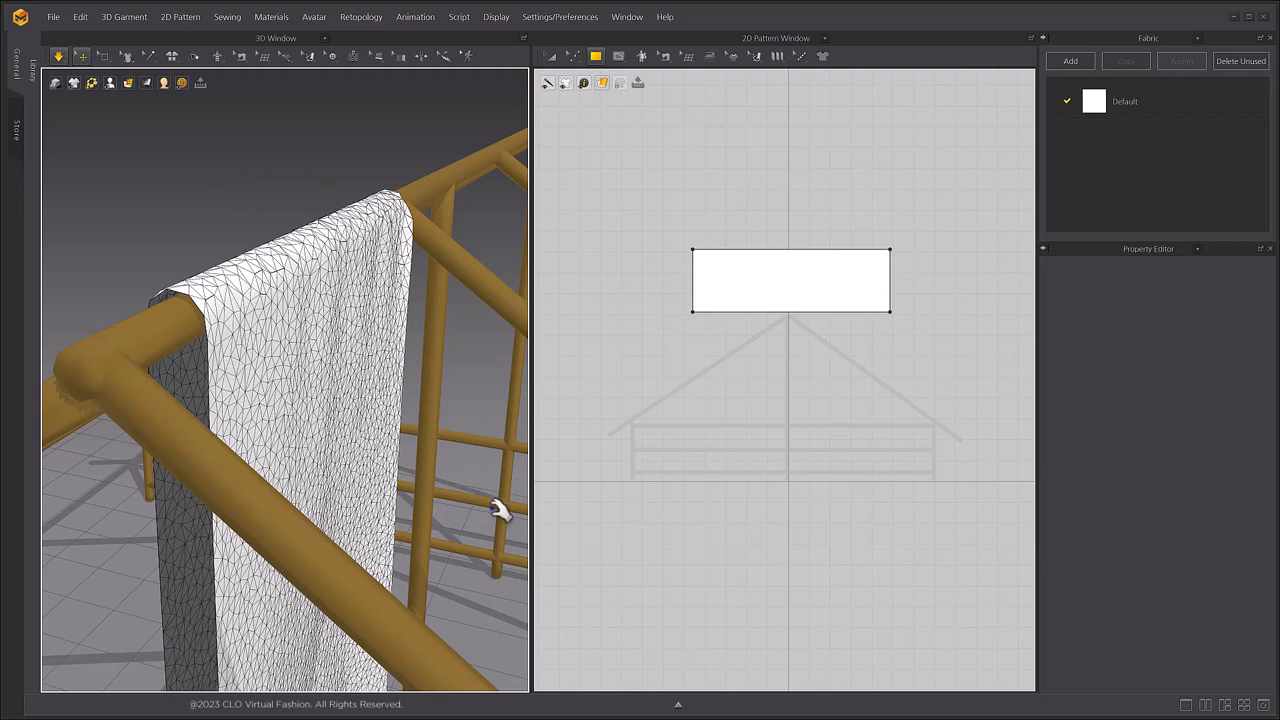
# - Stop the simulation and set the draped cloth's particle distance back to 20 mm
pyautogui.click(287, 302)
pyautogui.press('space')
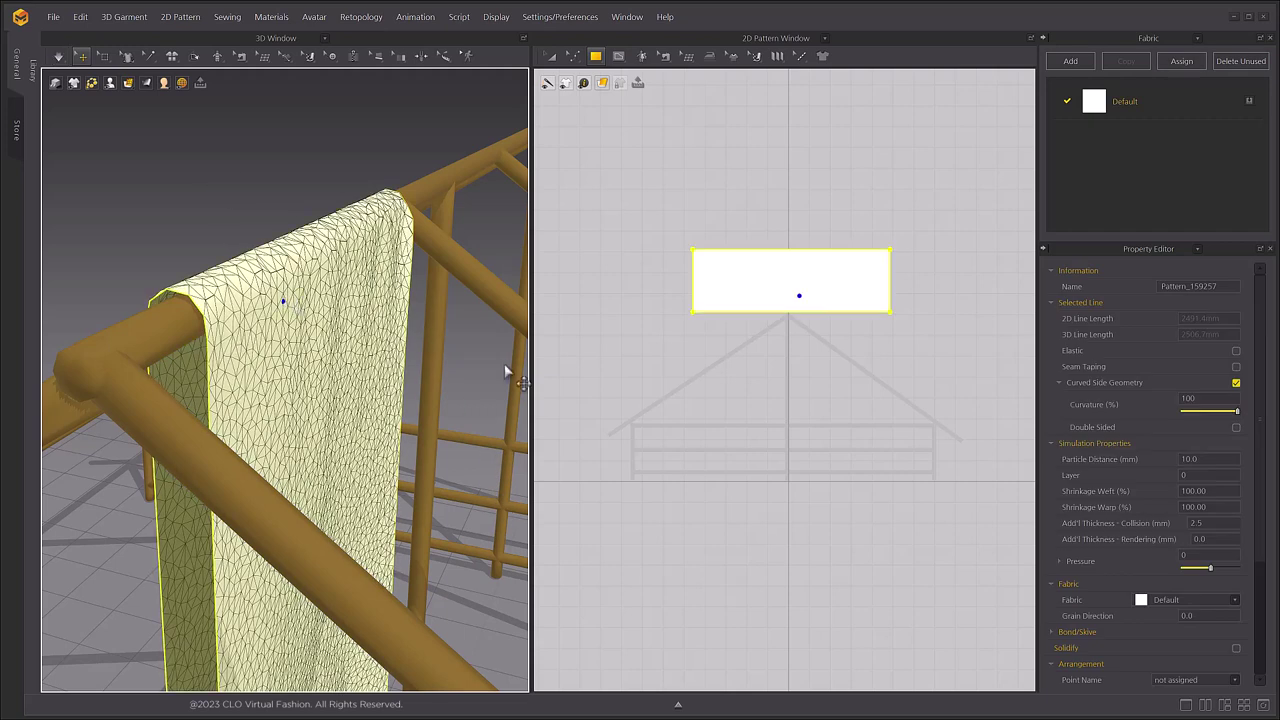
pyautogui.click(1216, 459)
pyautogui.write('20')
pyautogui.press('Return')
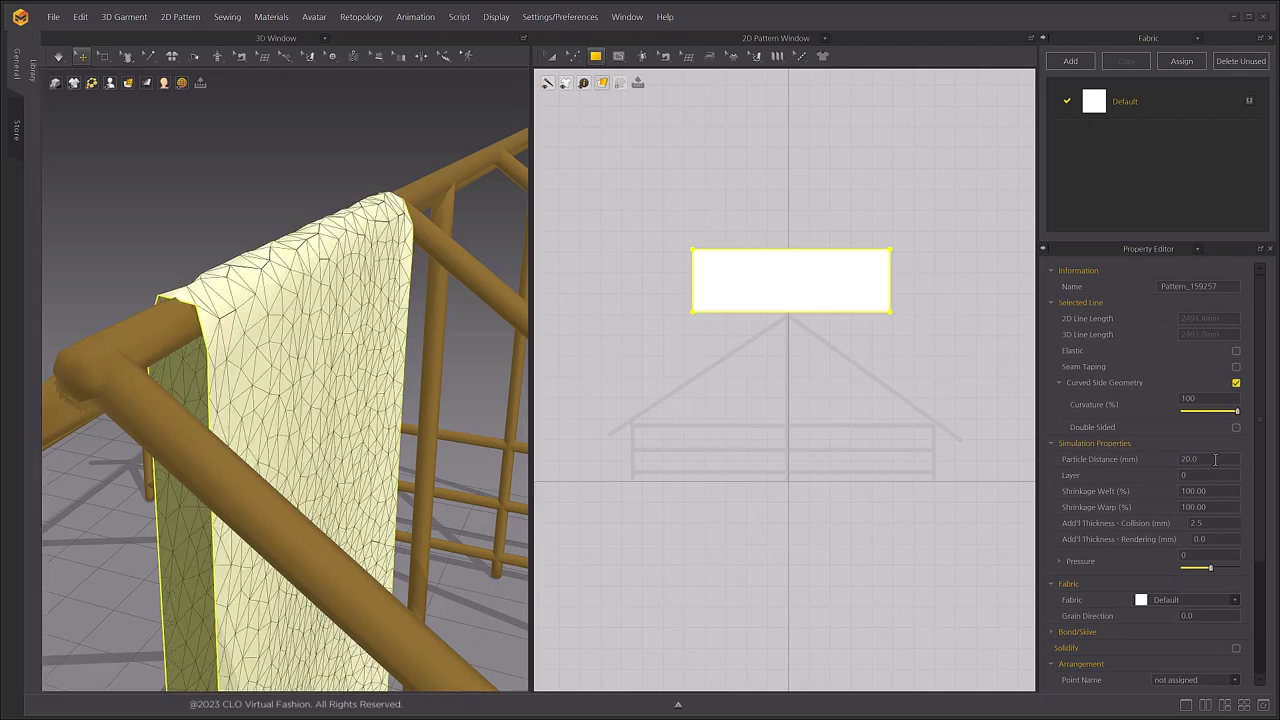
# - Set the ridge pole's skin offset to 10 mm and simulate the cloth over it again
pyautogui.click(171, 320)
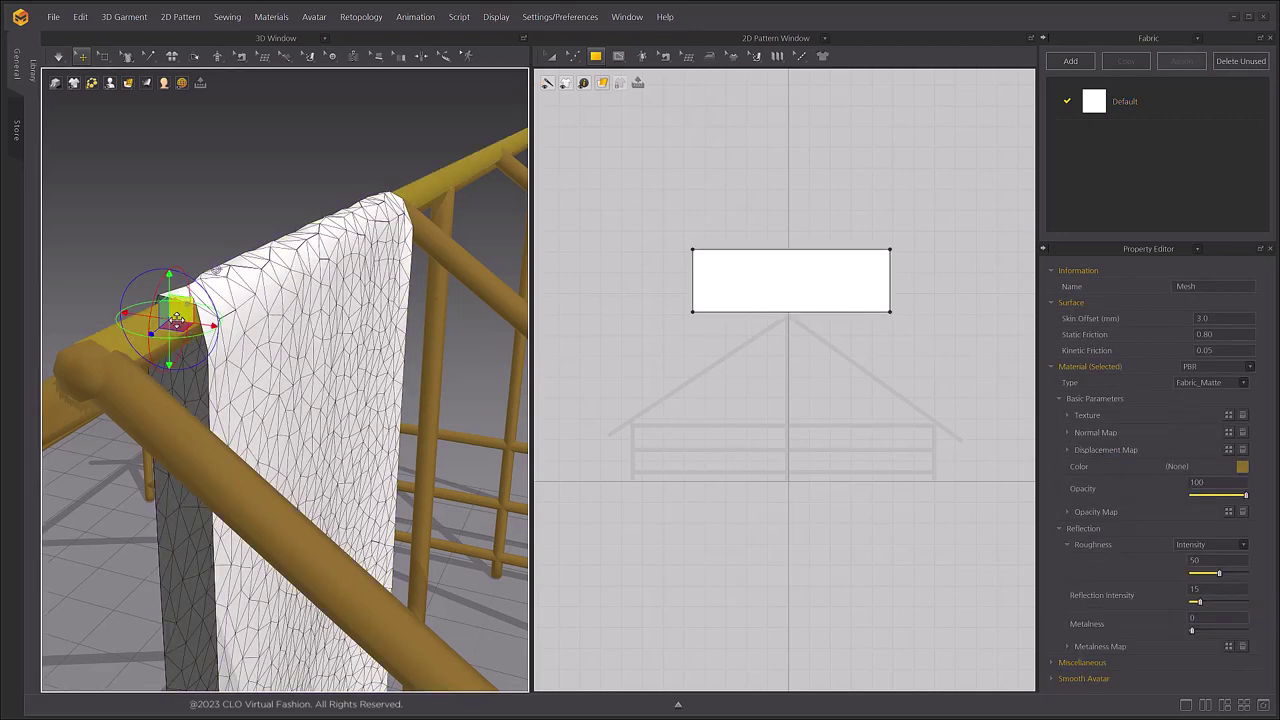
pyautogui.click(1238, 318)
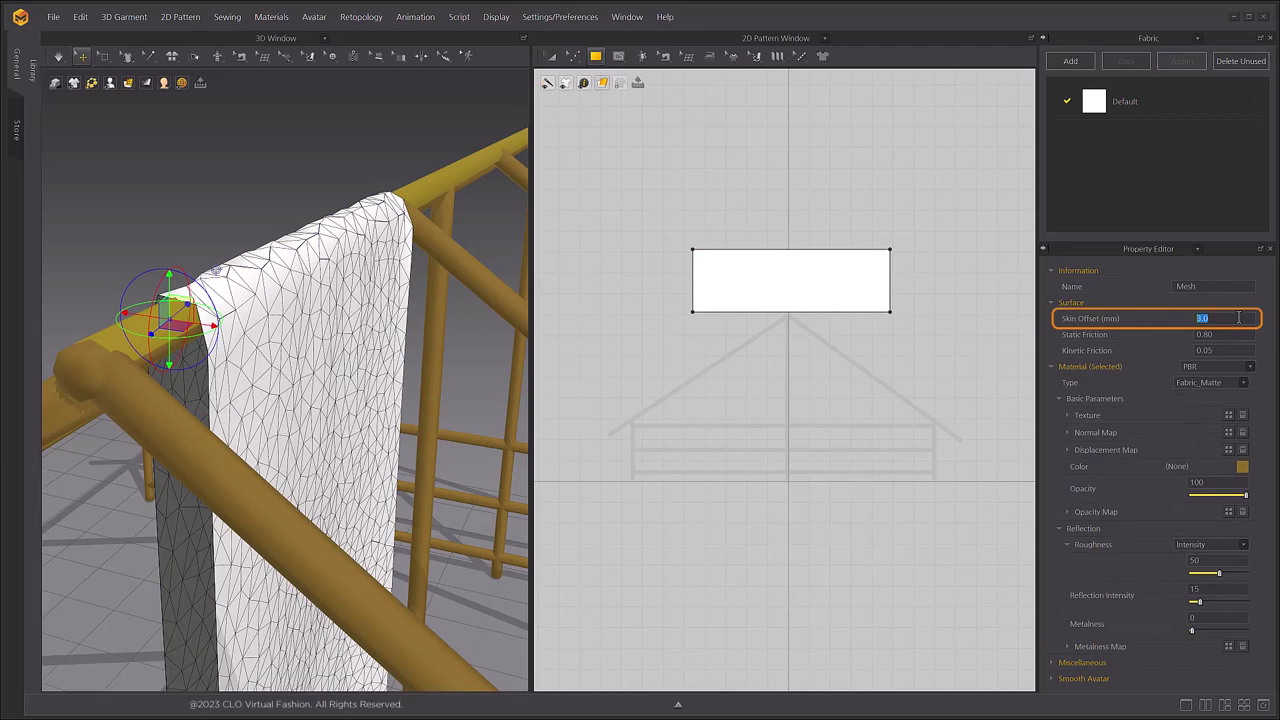
pyautogui.press('Return')
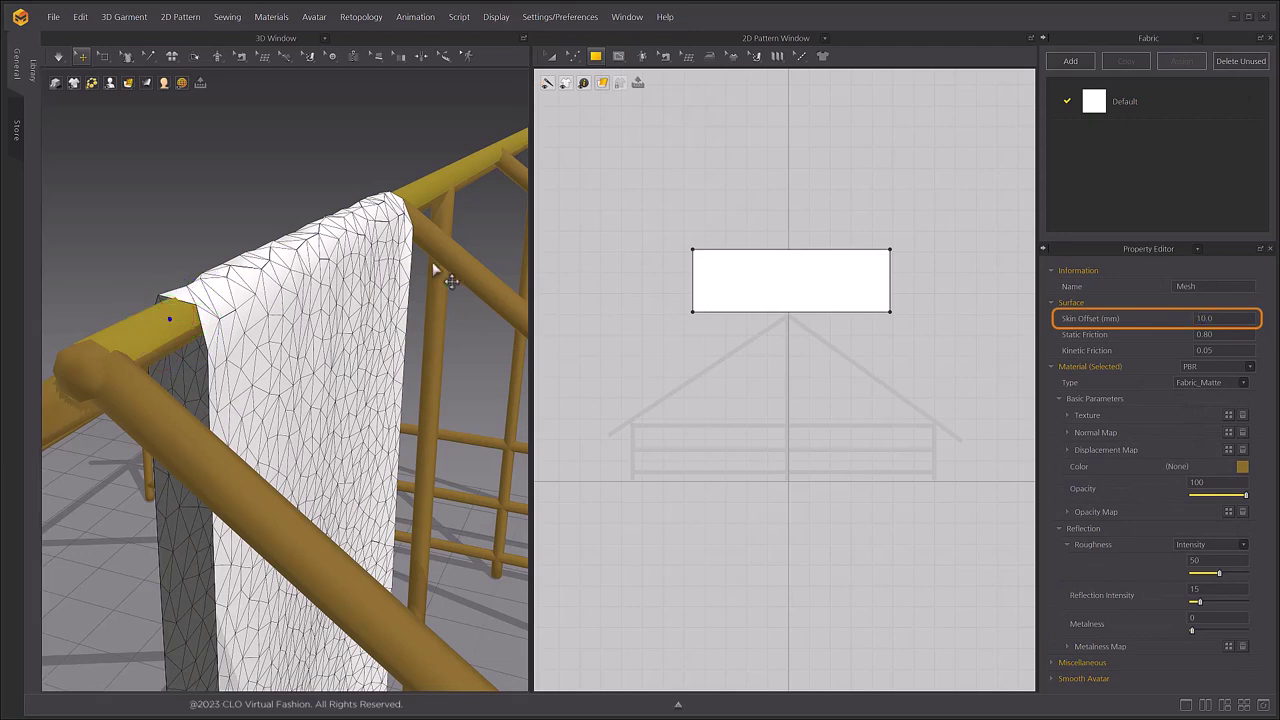
pyautogui.click(325, 155)
pyautogui.press('space')
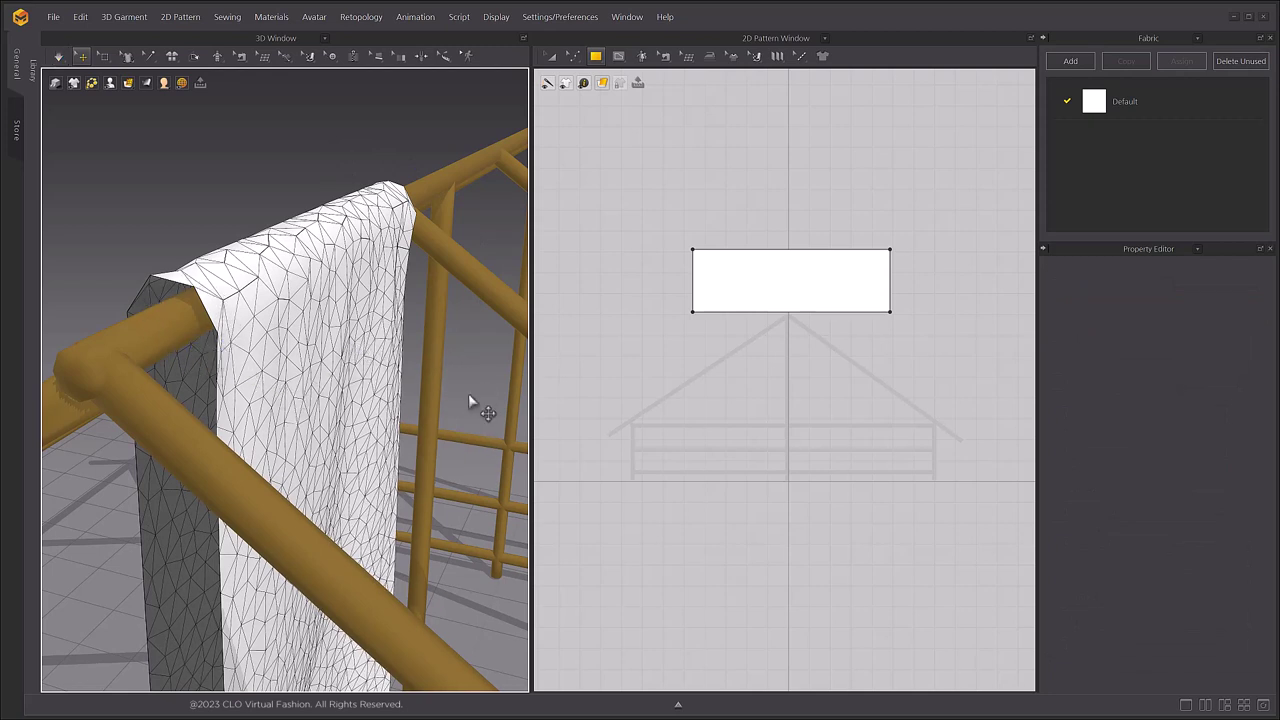
# - Turn off the surface wireframe display and delete the draped test rectangle
pyautogui.moveTo(130, 86)
pyautogui.click(127, 172)
pyautogui.press('a')
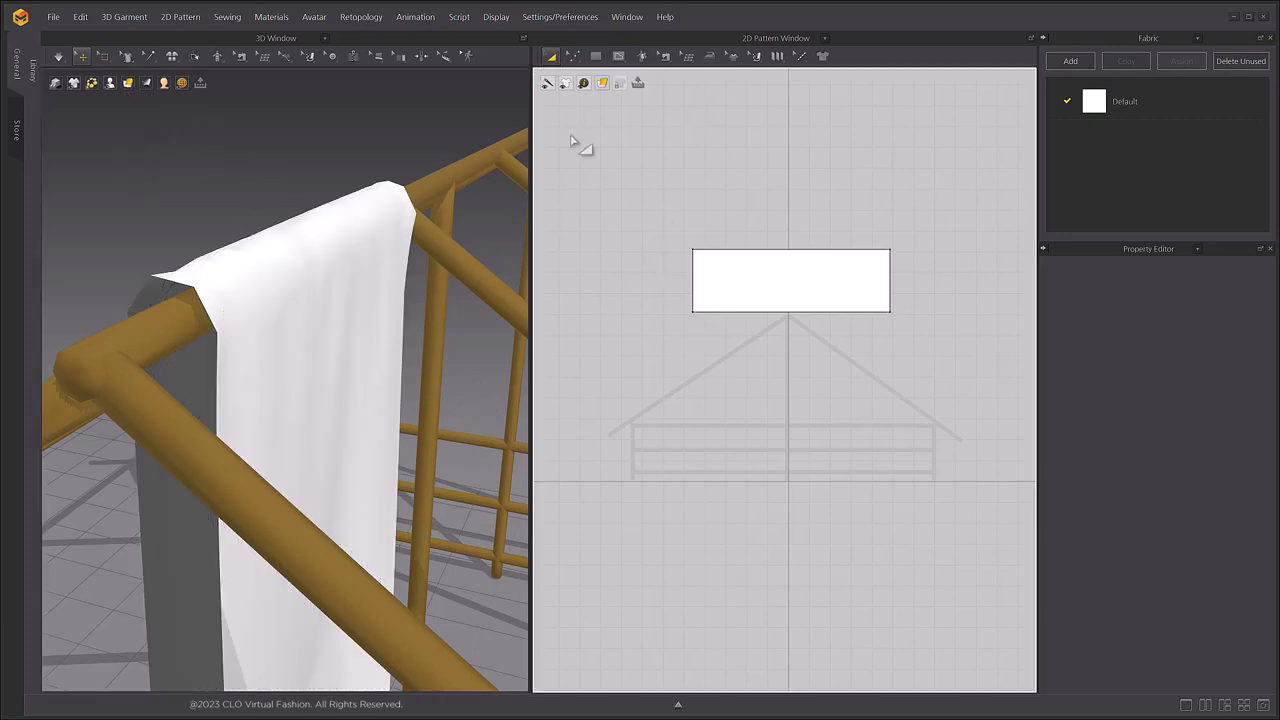
pyautogui.hotkey('ctrl', 'a')
pyautogui.press('Delete')
# - Draw a tall rectangular pattern from the 2D origin, rising to the right of the centre axis above the frame silhouette
pyautogui.scroll(-6, 357, 397)
pyautogui.moveTo(355, 400); pyautogui.dragTo(357, 532, button='right')
pyautogui.scroll(-3, 360, 435)
pyautogui.moveTo(352, 400); pyautogui.dragTo(300, 420, button='right')
pyautogui.press('2')
pyautogui.scroll(-2, 285, 380)
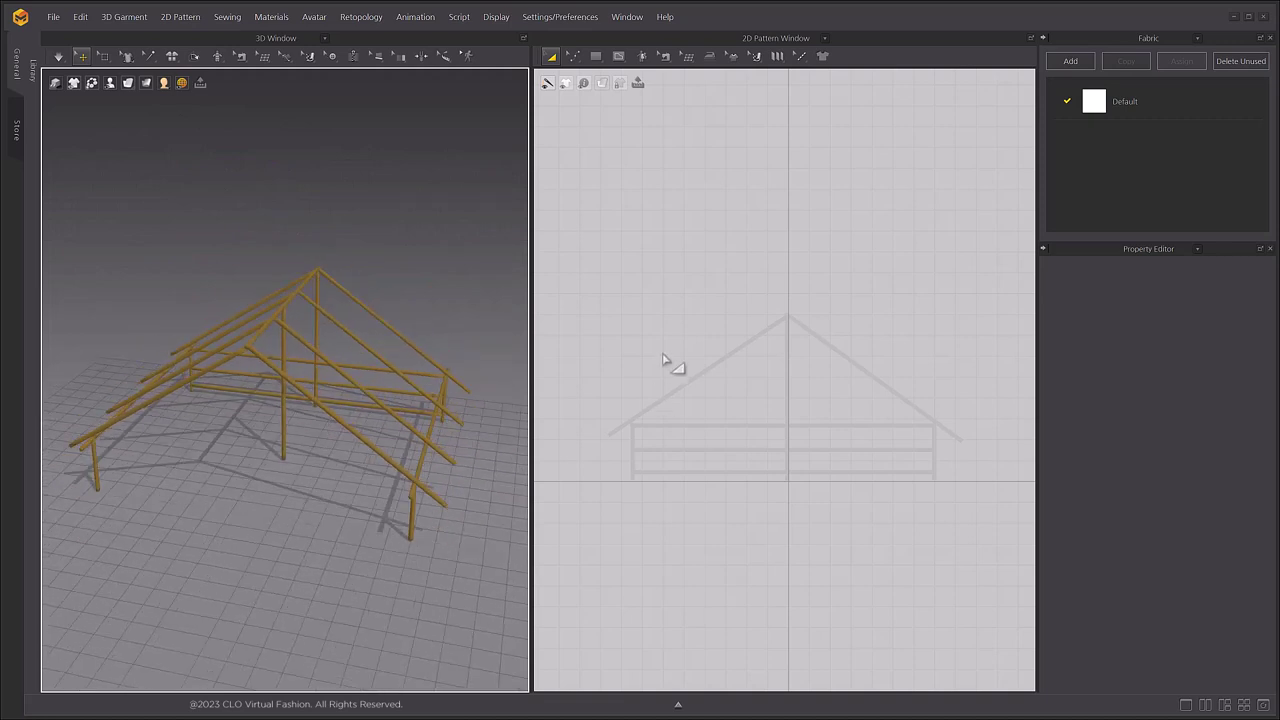
pyautogui.click(597, 57)
pyautogui.click(628, 100)
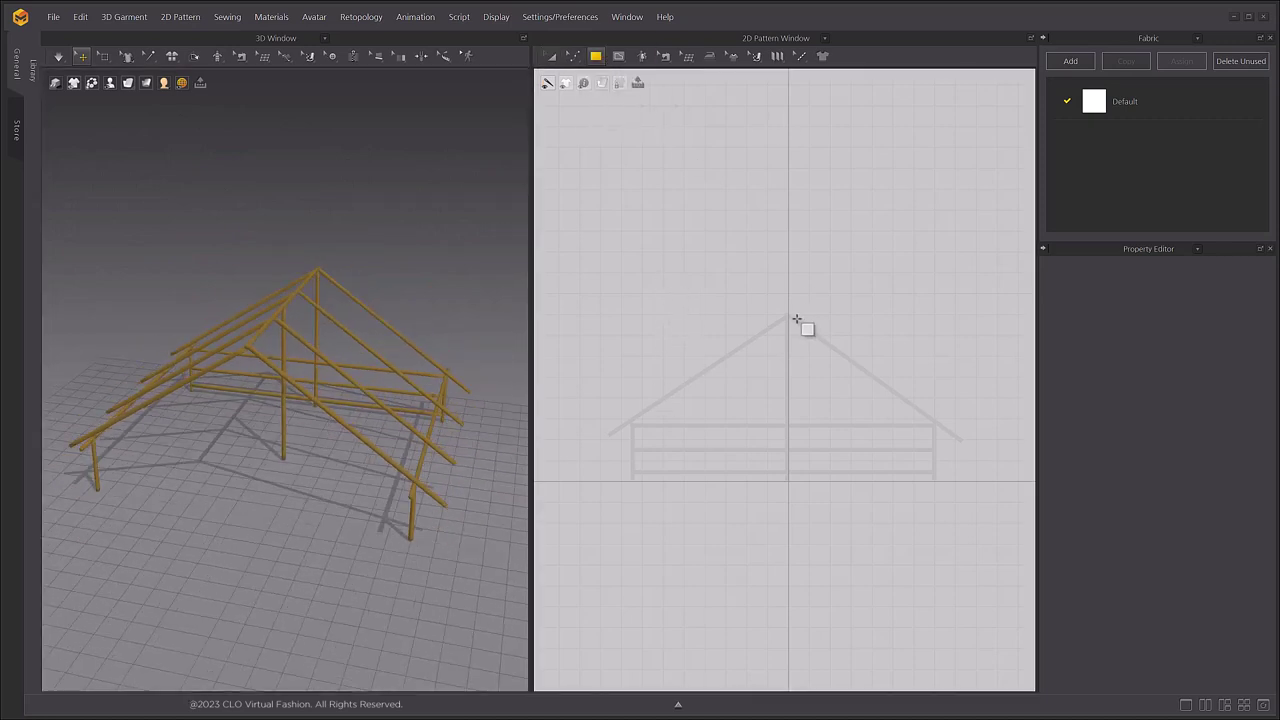
pyautogui.moveTo(790, 481); pyautogui.dragTo(996, 183)
pyautogui.click(551, 56)
pyautogui.click(634, 308)
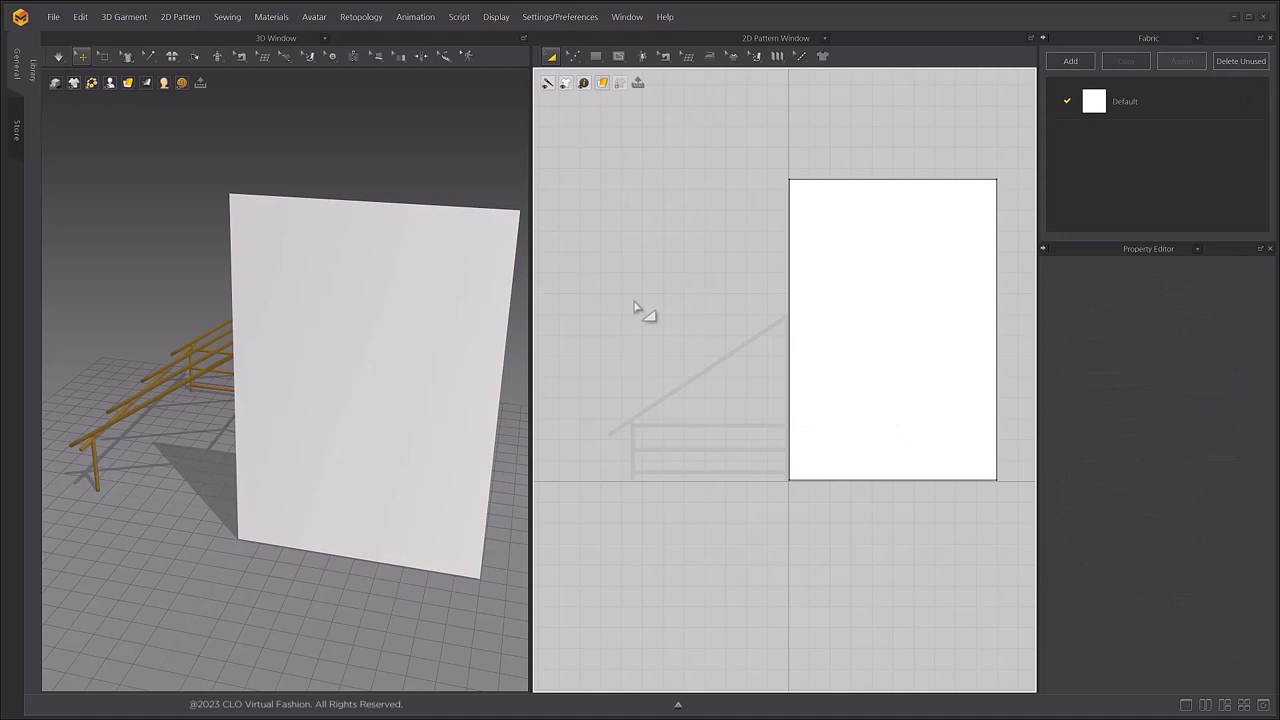
# - Lay the tall rectangle flat above the frame and move it over the right half of the roof
pyautogui.click(326, 325)
pyautogui.moveTo(346, 345); pyautogui.dragTo(338, 273)
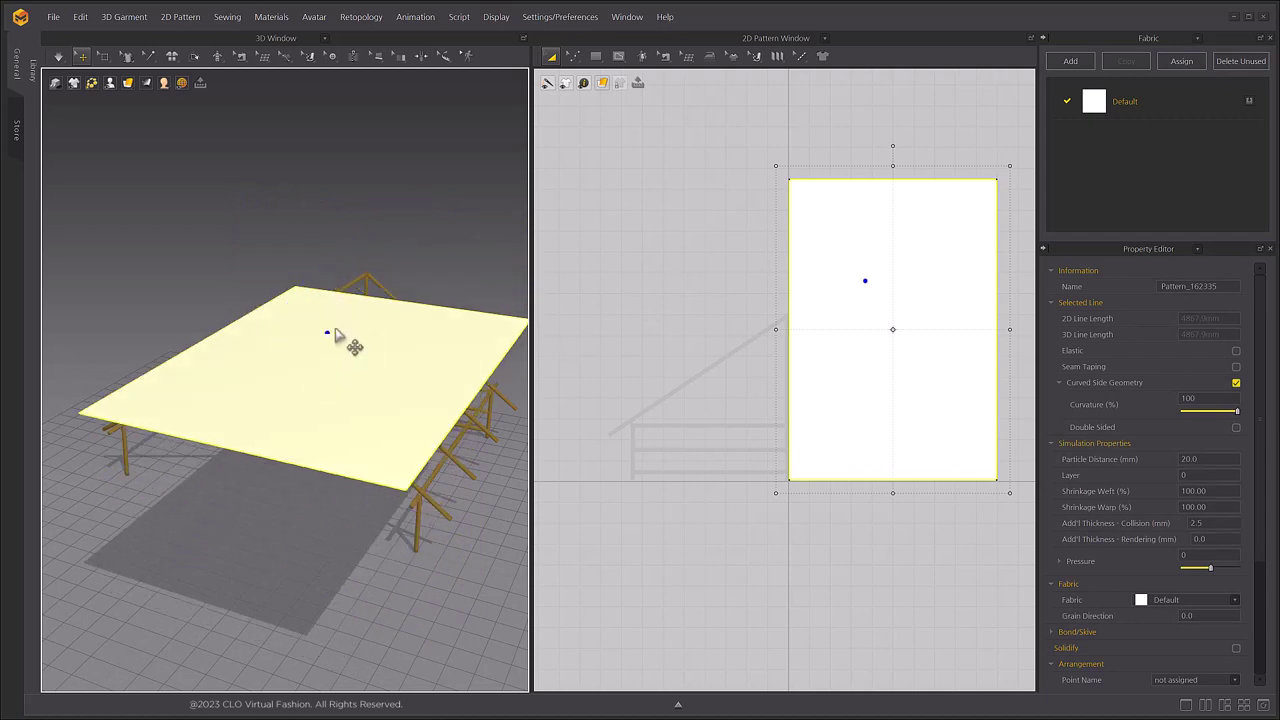
pyautogui.rightClick(385, 186)
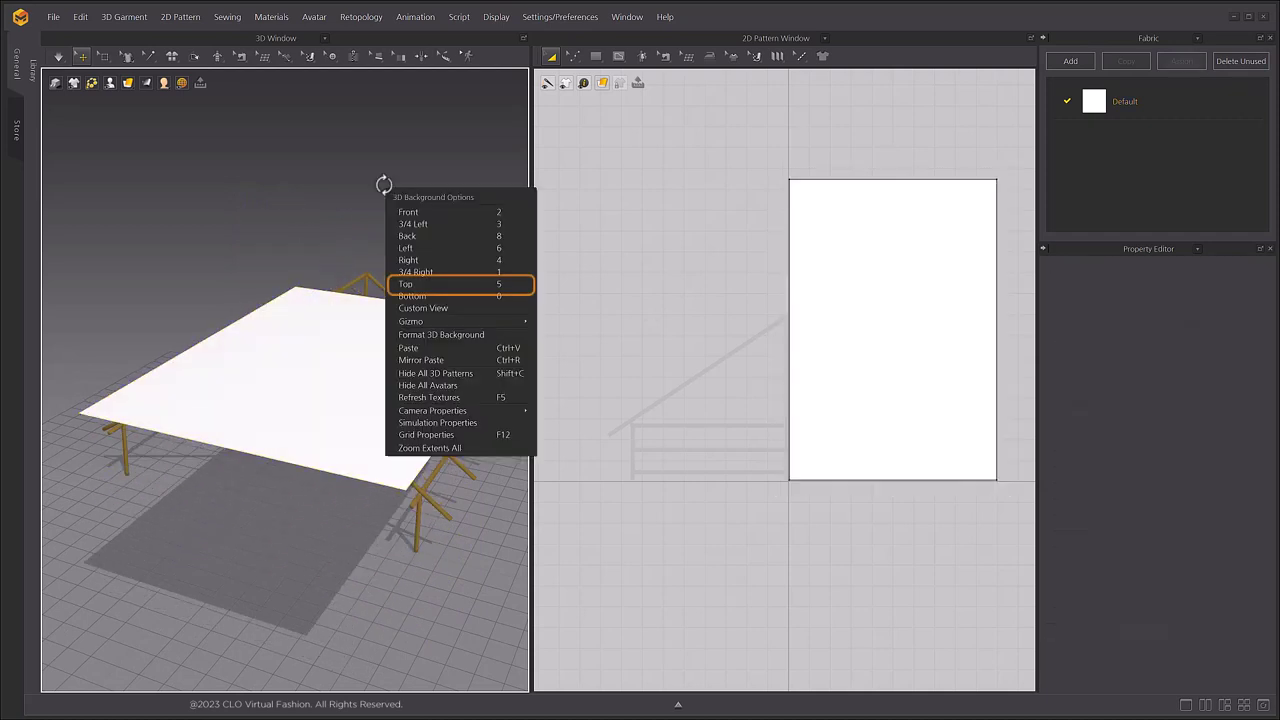
pyautogui.click(510, 286)
pyautogui.scroll(-4, 424, 408)
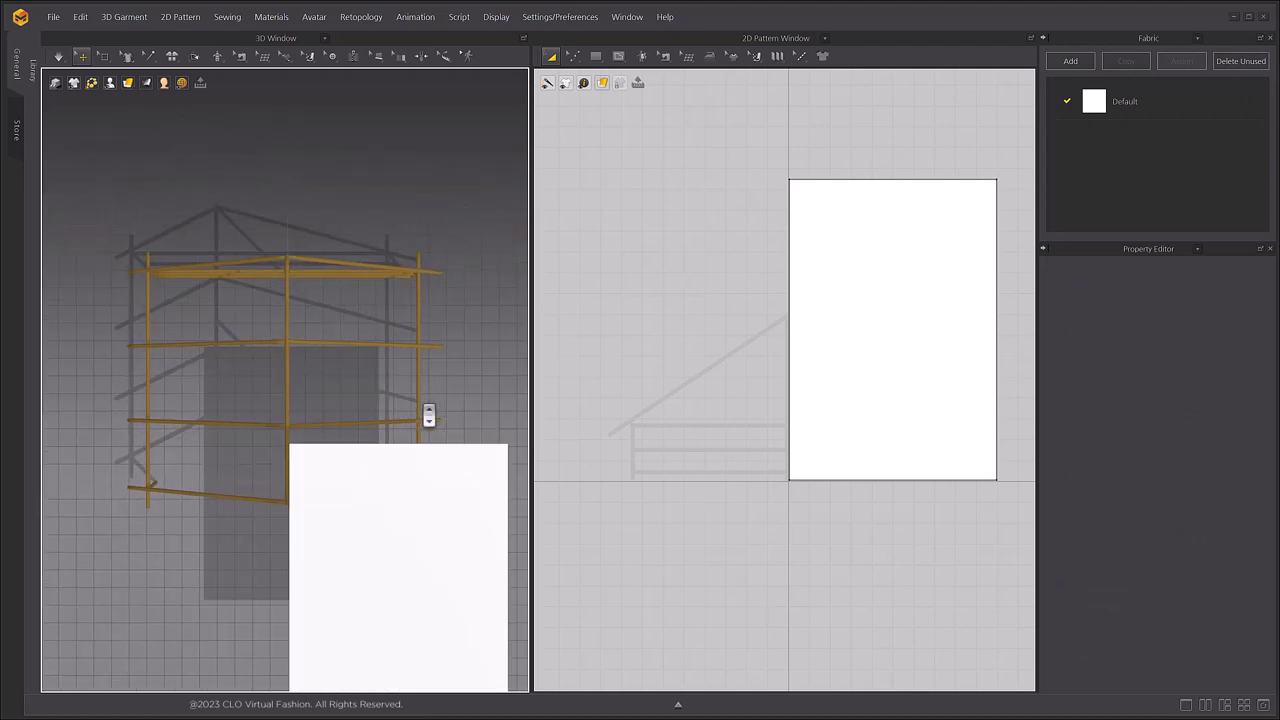
pyautogui.click(391, 520)
pyautogui.moveTo(406, 536); pyautogui.dragTo(415, 317)
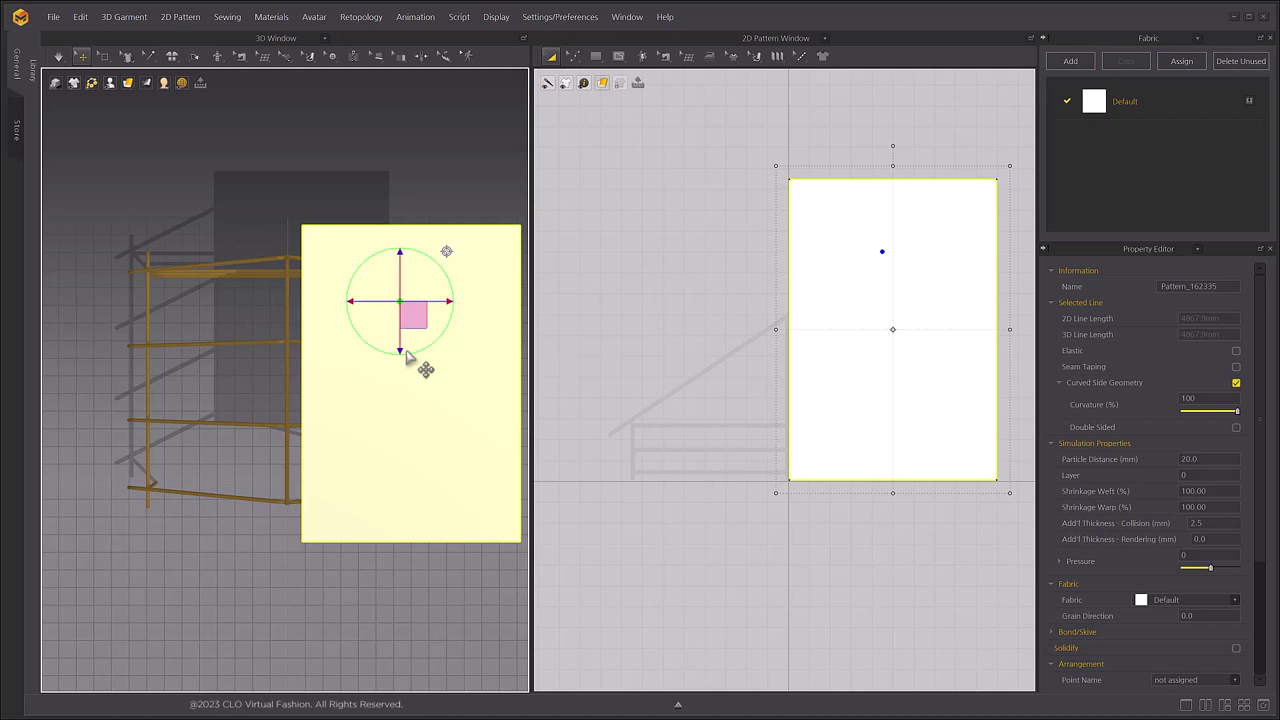
# - Switch the garment display to Translucent Surface so the frame can be seen through the rectangle
pyautogui.click(127, 82)
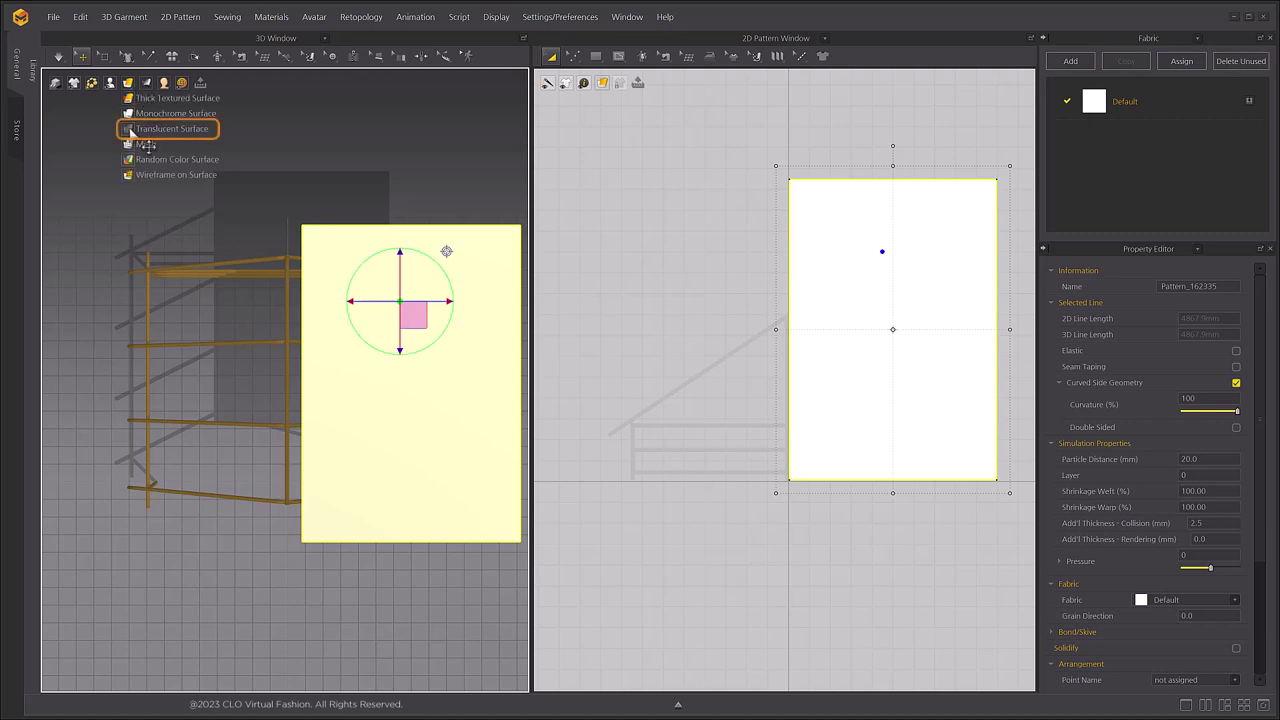
pyautogui.click(131, 131)
pyautogui.click(357, 170)
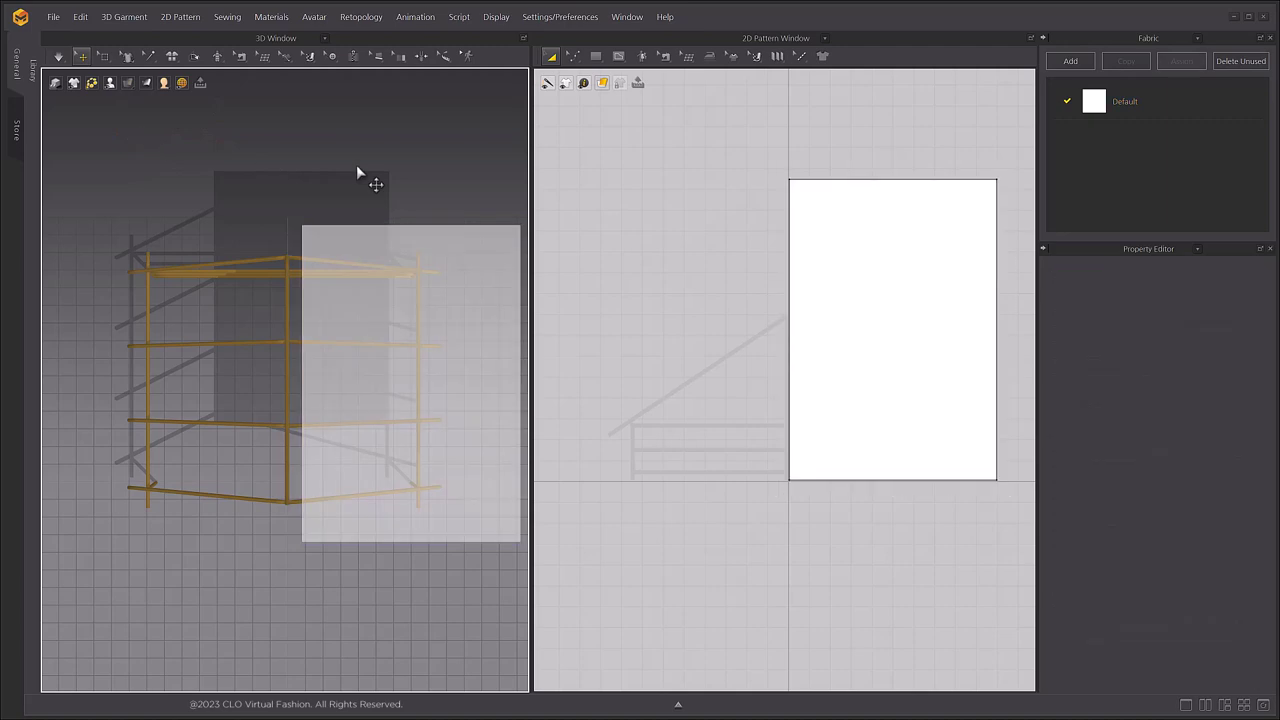
# - Test-simulate the unattached rectangle over the roof and reset its 3D arrangement
pyautogui.moveTo(464, 652); pyautogui.dragTo(423, 566, button='right')
pyautogui.press('space')
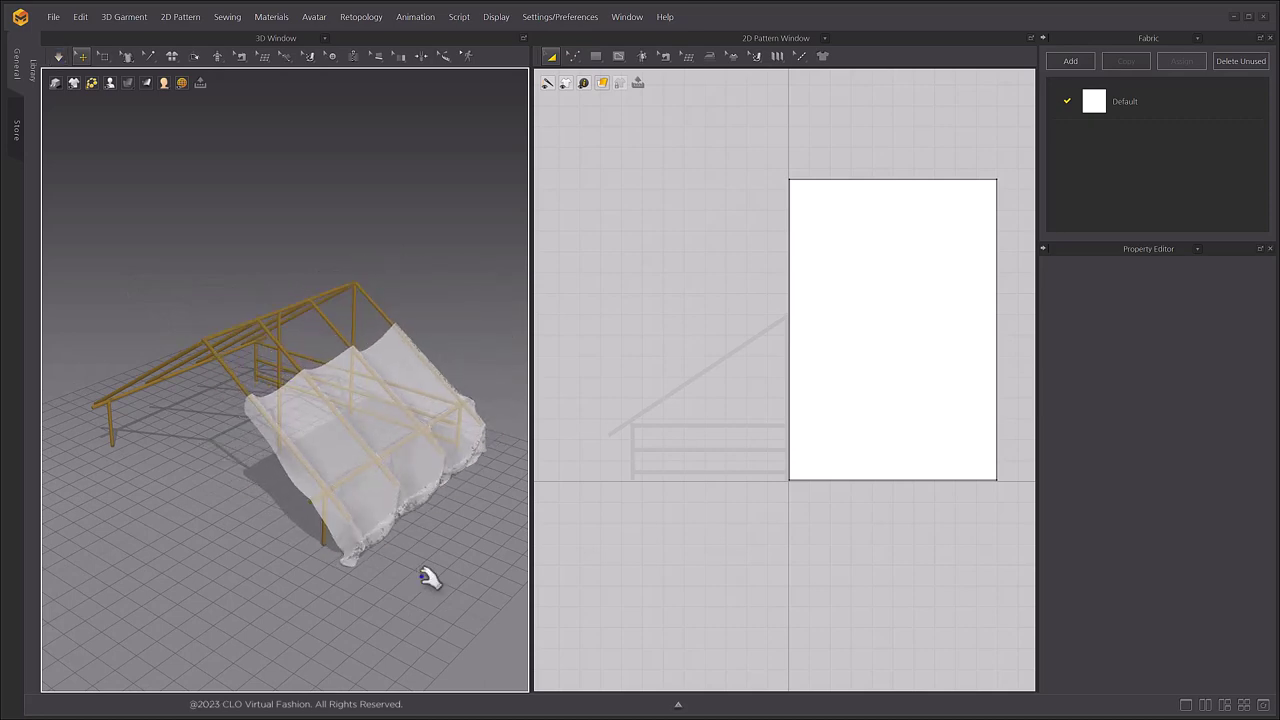
pyautogui.rightClick(367, 390)
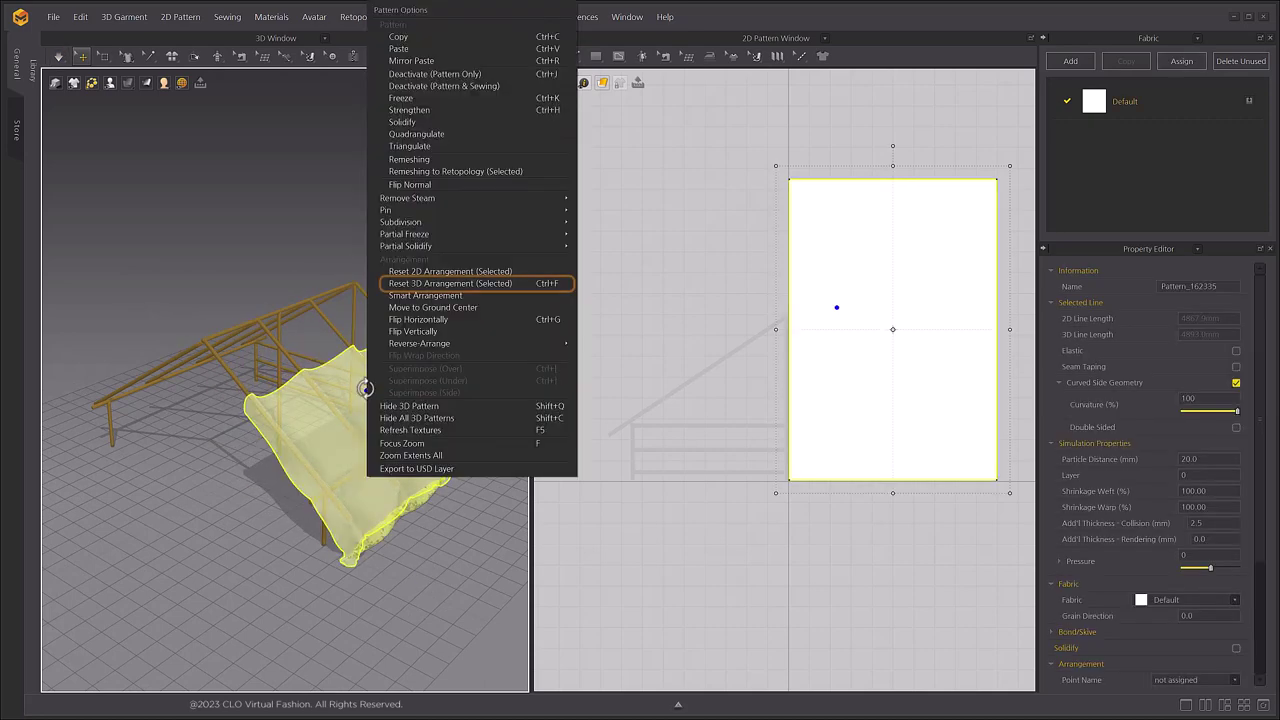
pyautogui.click(408, 284)
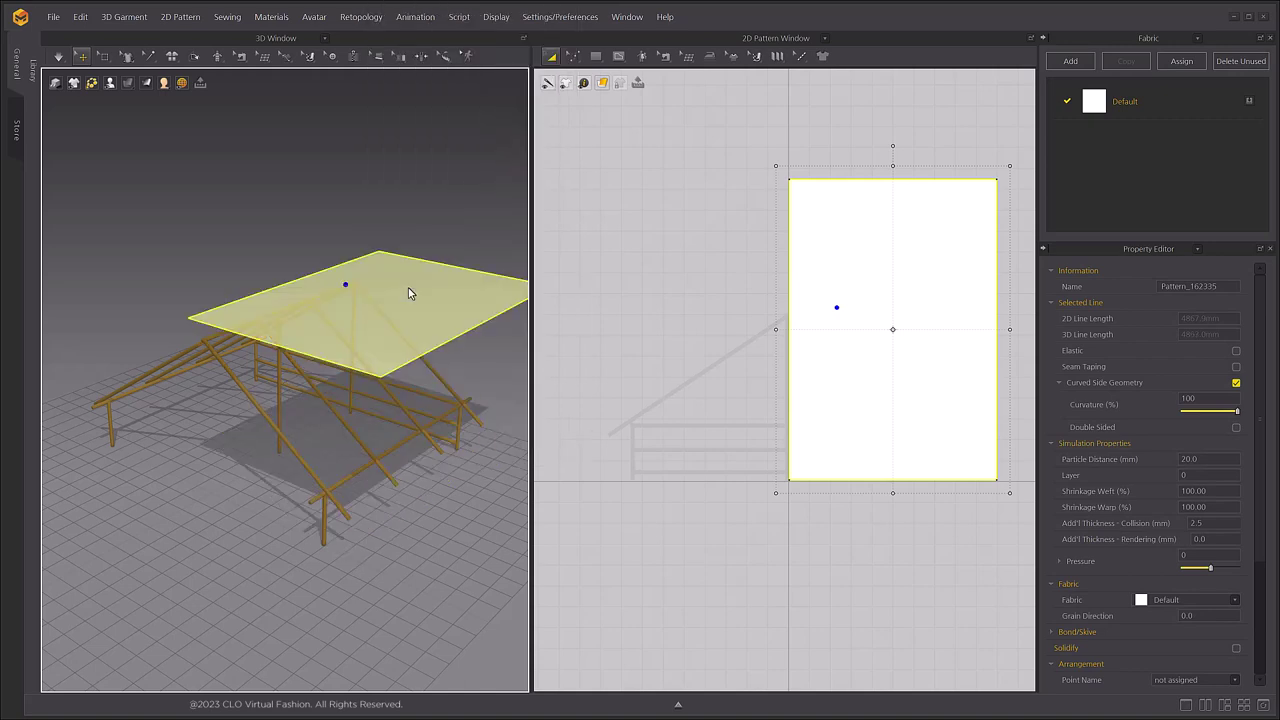
pyautogui.click(395, 223)
# - Detach the measure tools as a floating palette and widen the 3D window
pyautogui.click(443, 57)
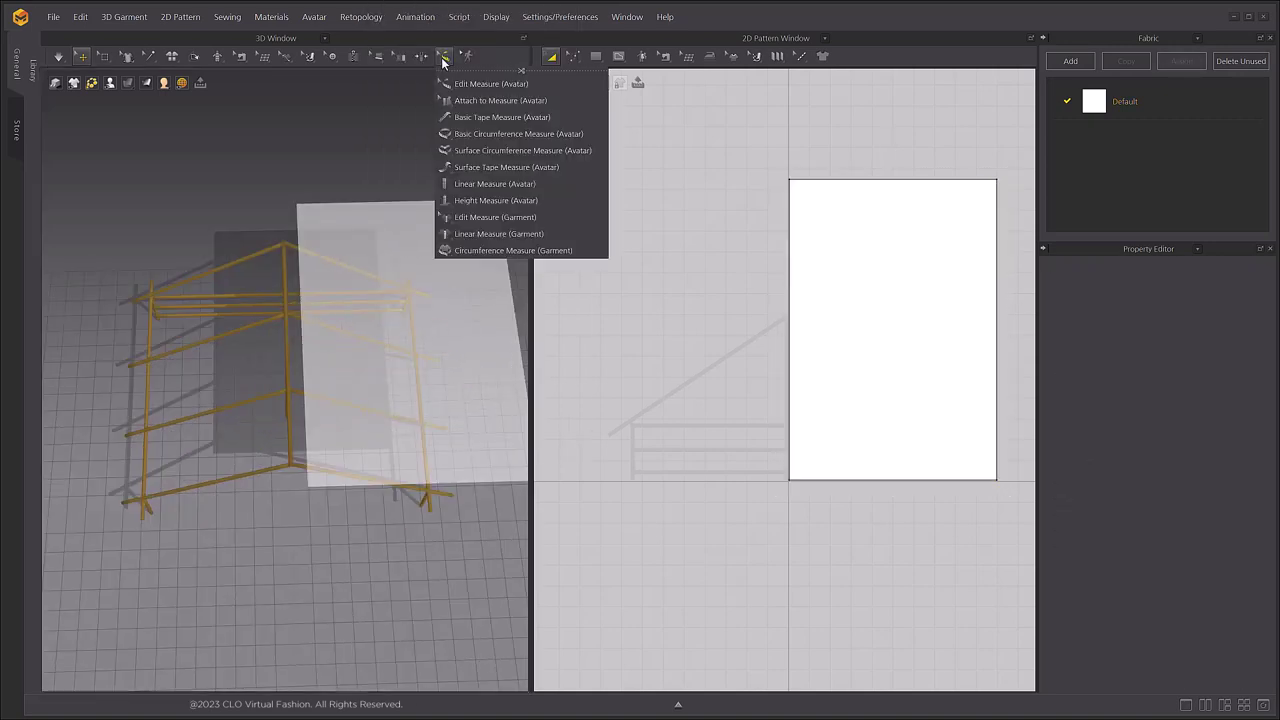
pyautogui.click(447, 72)
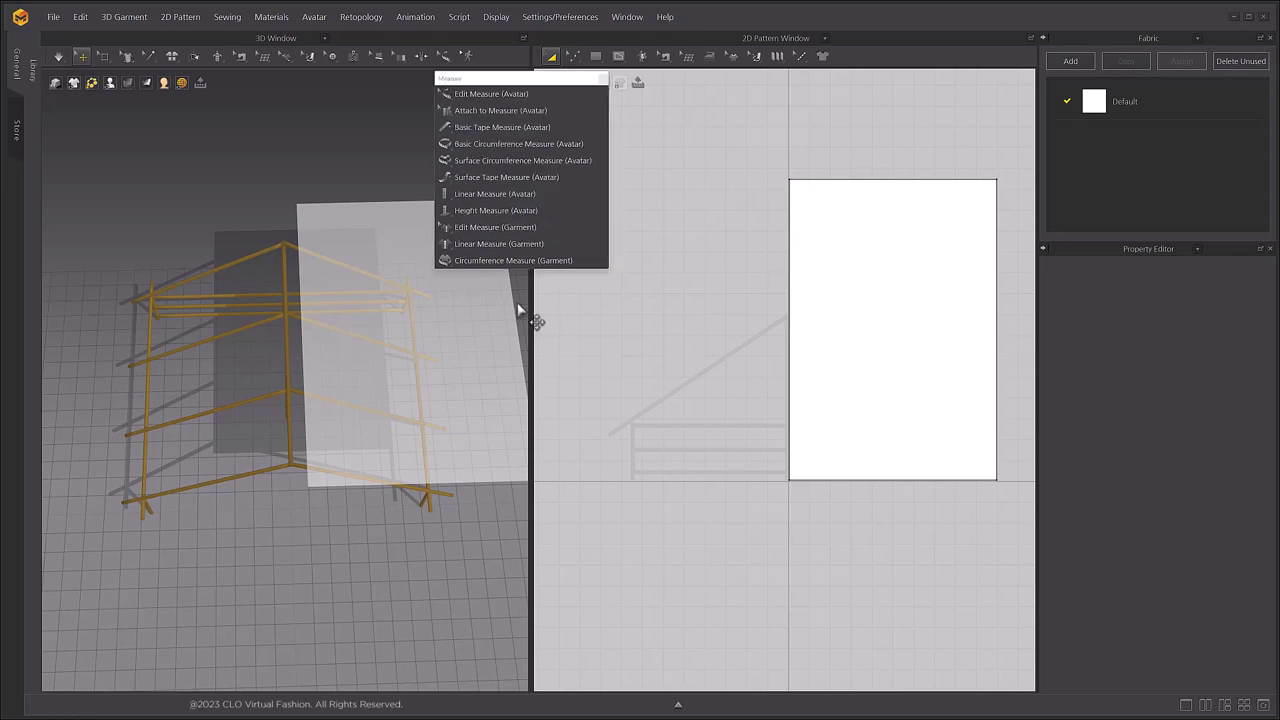
pyautogui.moveTo(531, 309); pyautogui.dragTo(697, 309)
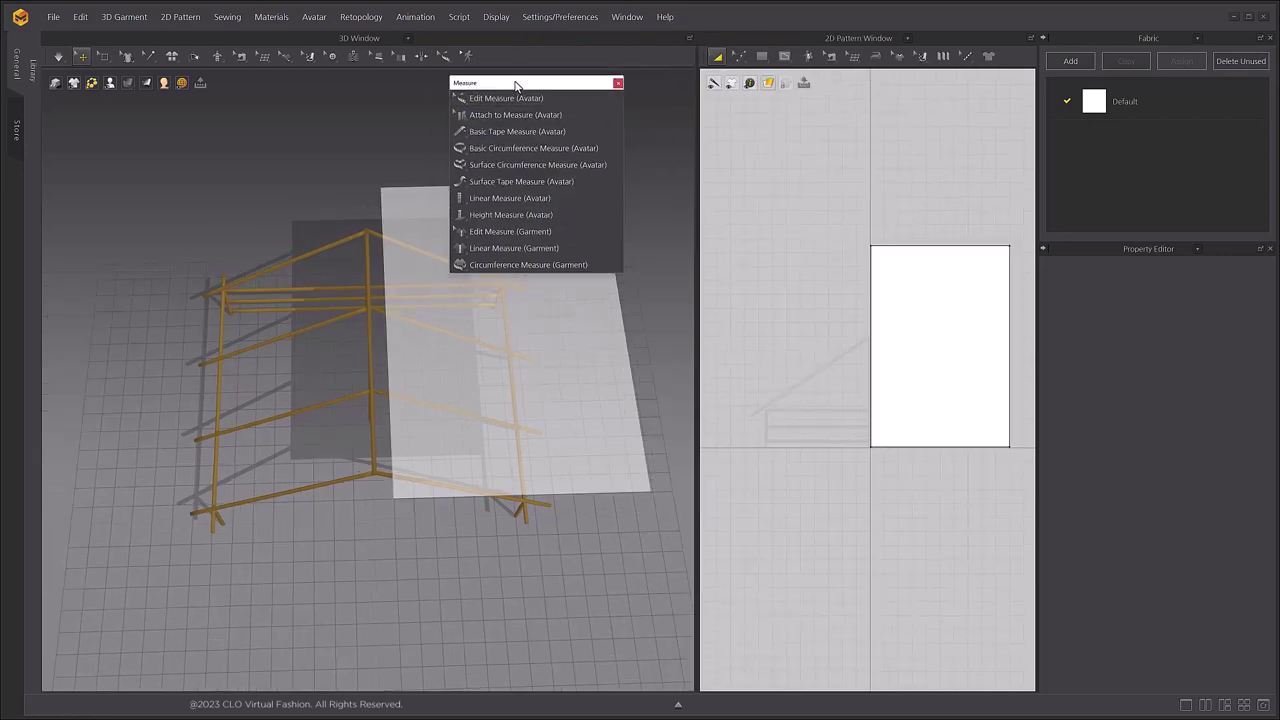
# - Draw a Basic Tape Measure (Avatar) along the ridge pole from its front end to its back end
pyautogui.scroll(4, 357, 466)
pyautogui.moveTo(484, 414); pyautogui.dragTo(395, 471, button='right')
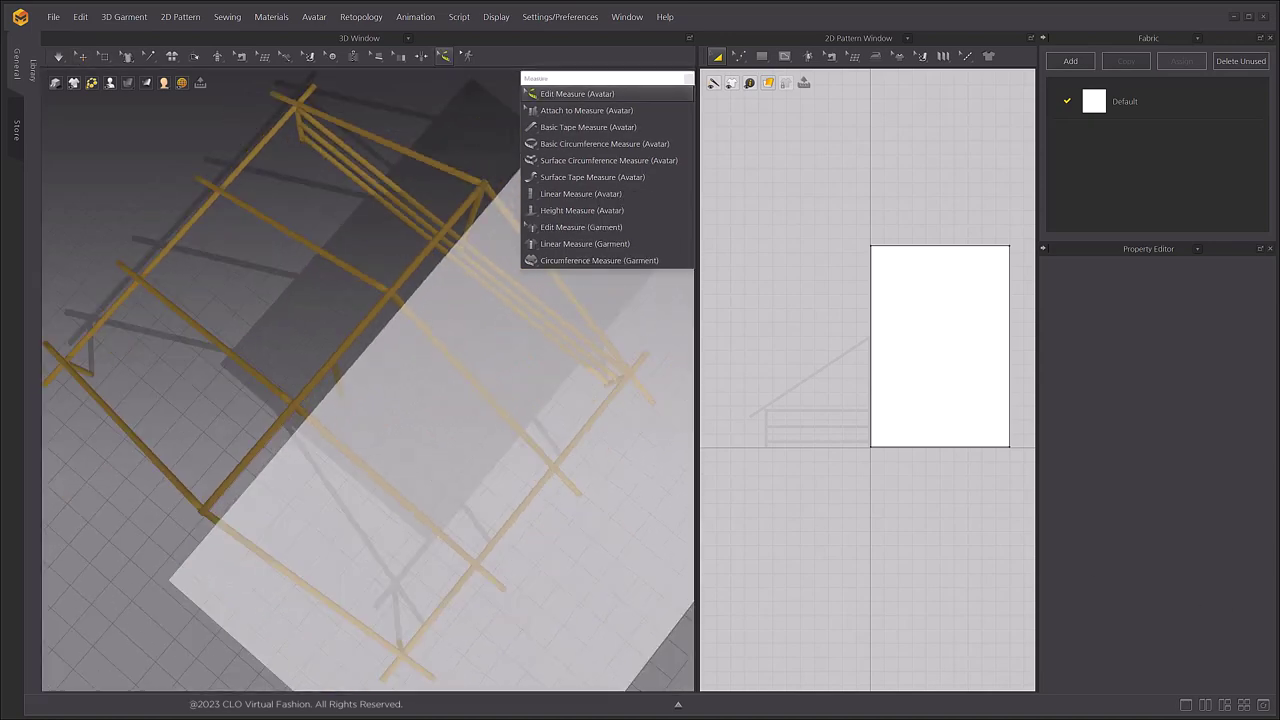
pyautogui.click(605, 128)
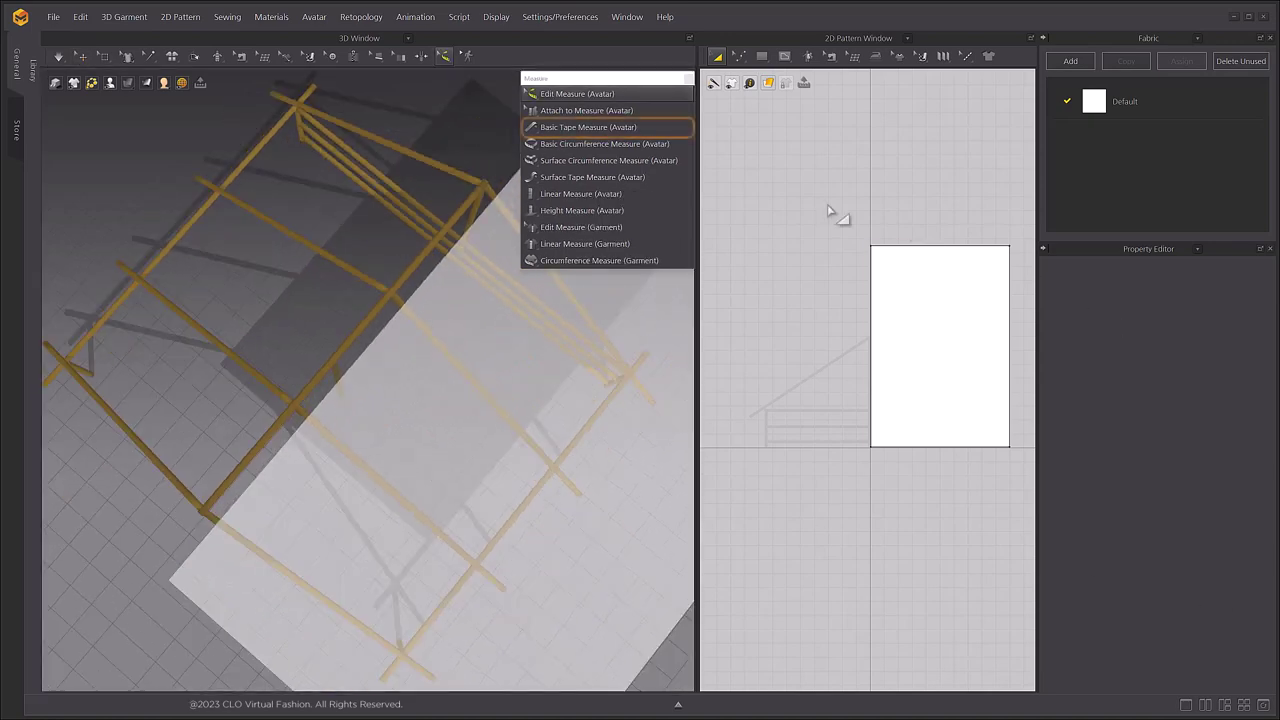
pyautogui.click(585, 129)
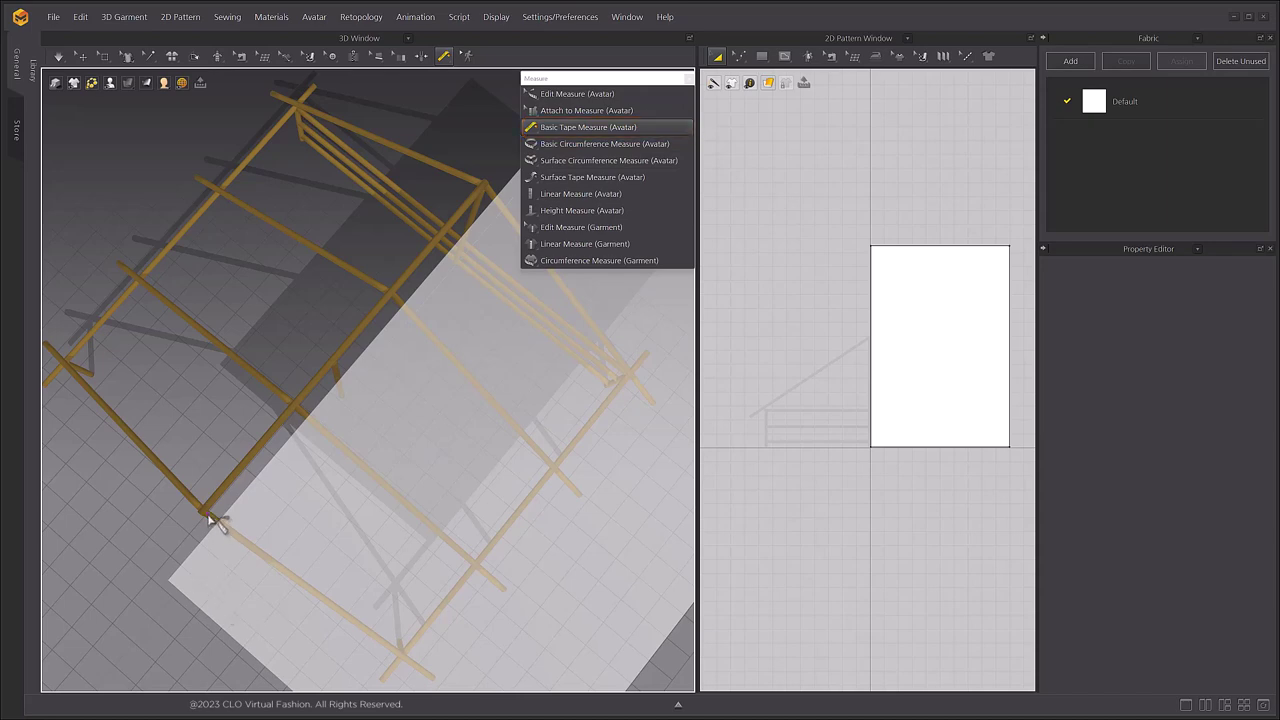
pyautogui.scroll(2, 208, 520)
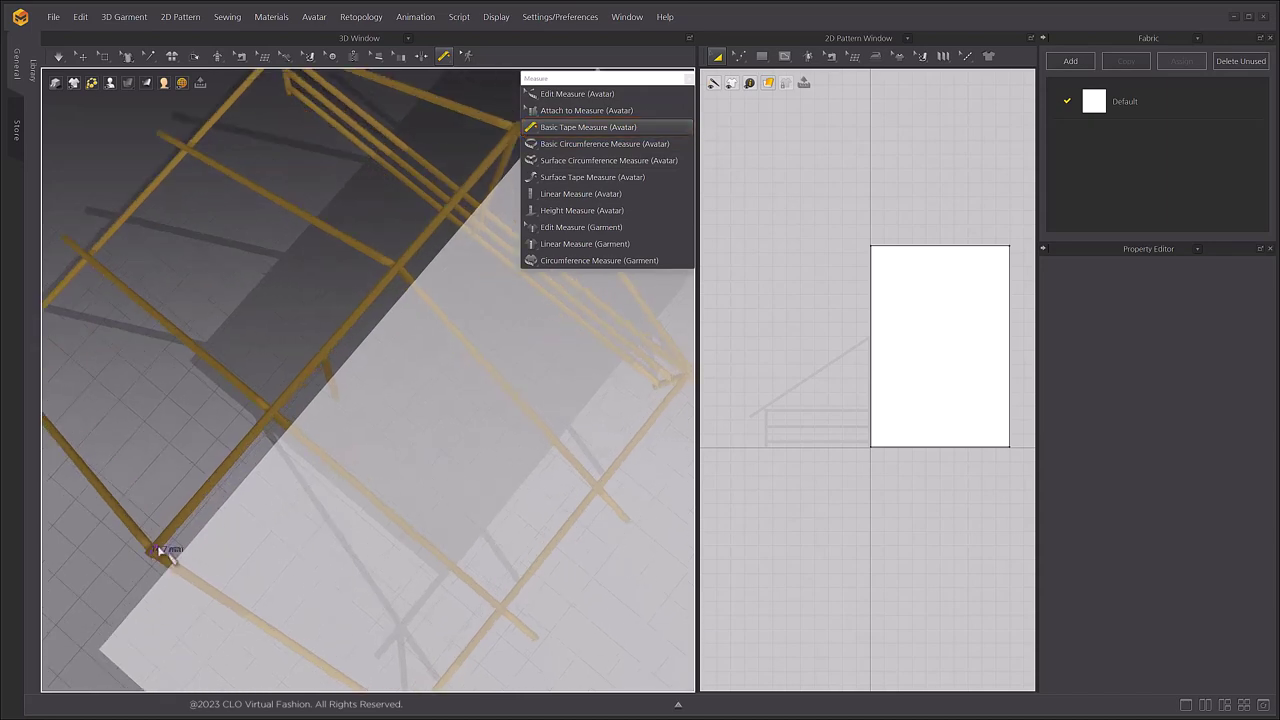
pyautogui.scroll(2, 460, 203)
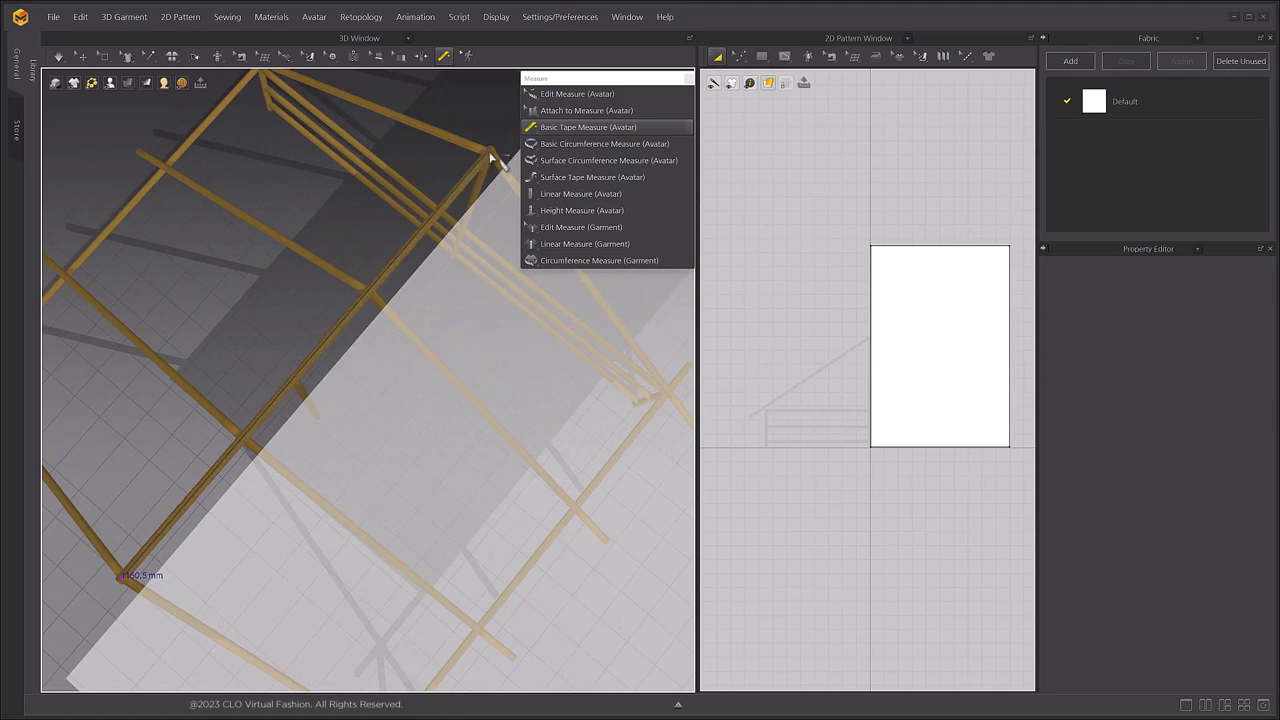
pyautogui.click(491, 157)
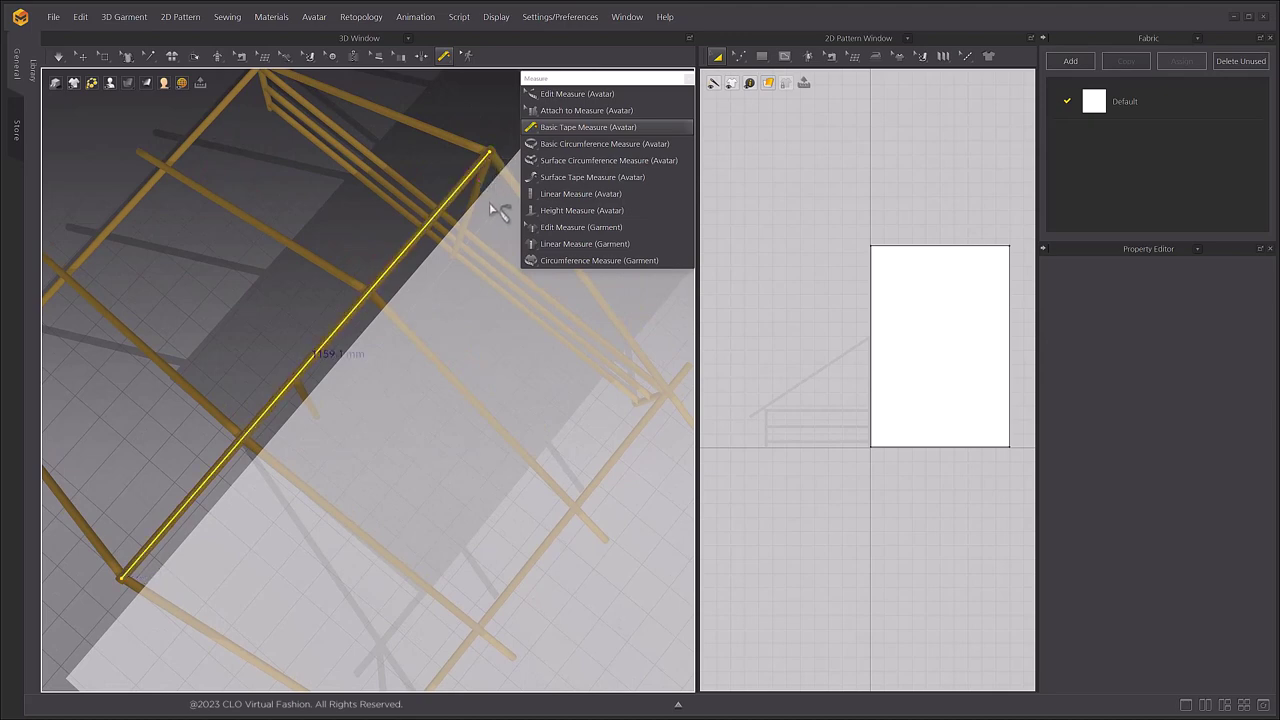
pyautogui.moveTo(443, 277); pyautogui.dragTo(445, 317, button='right')
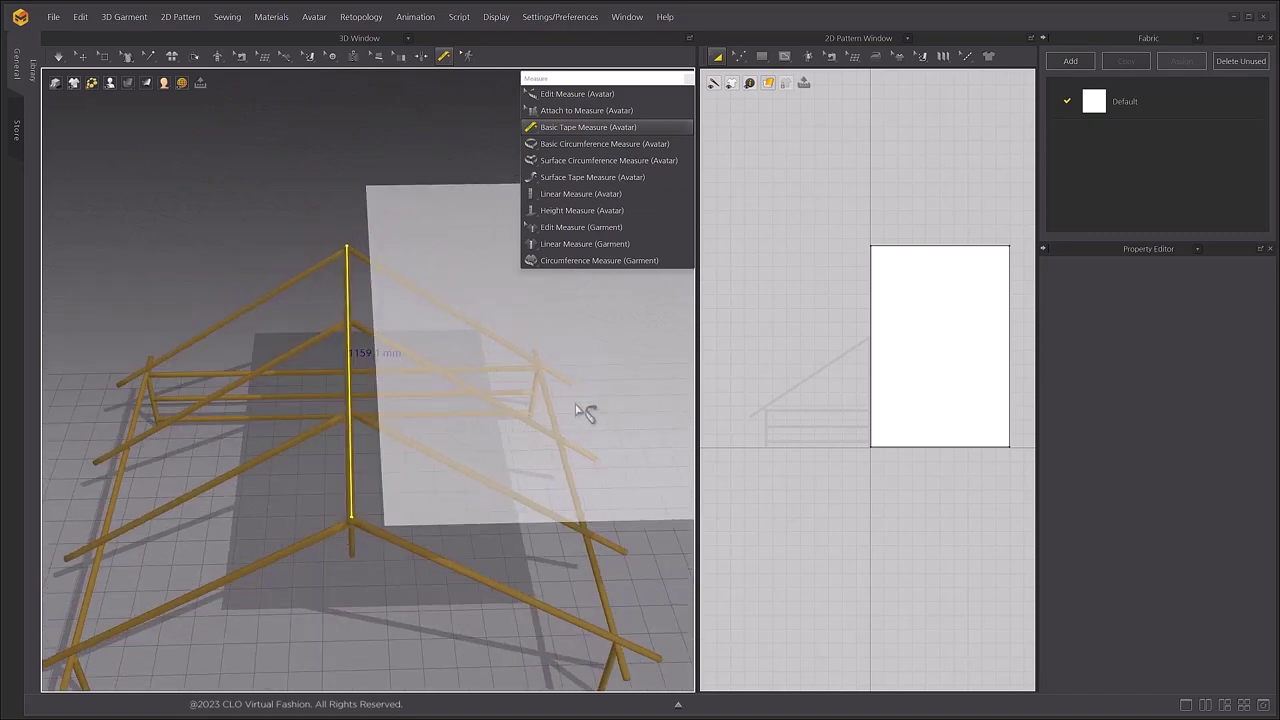
# - Attach the rectangle's inner long edge to the ridge tape with Attach to Measure (Avatar) and close the measure palette
pyautogui.click(650, 111)
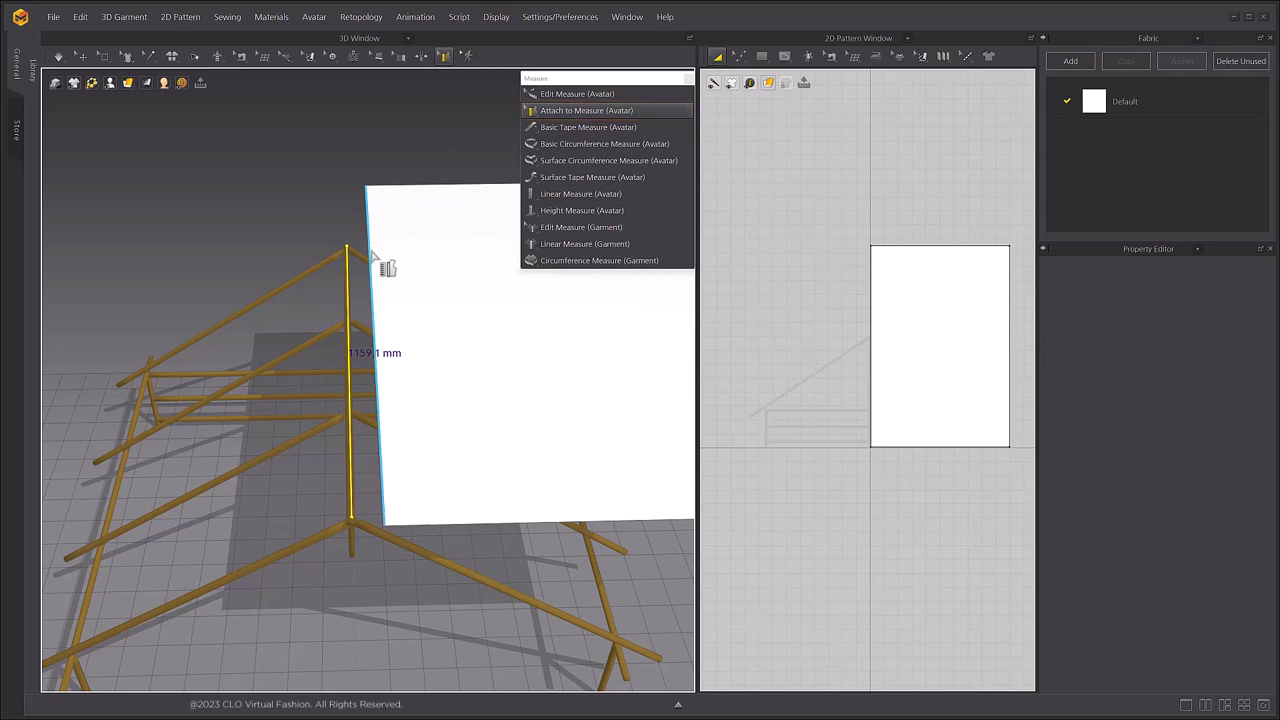
pyautogui.click(348, 275)
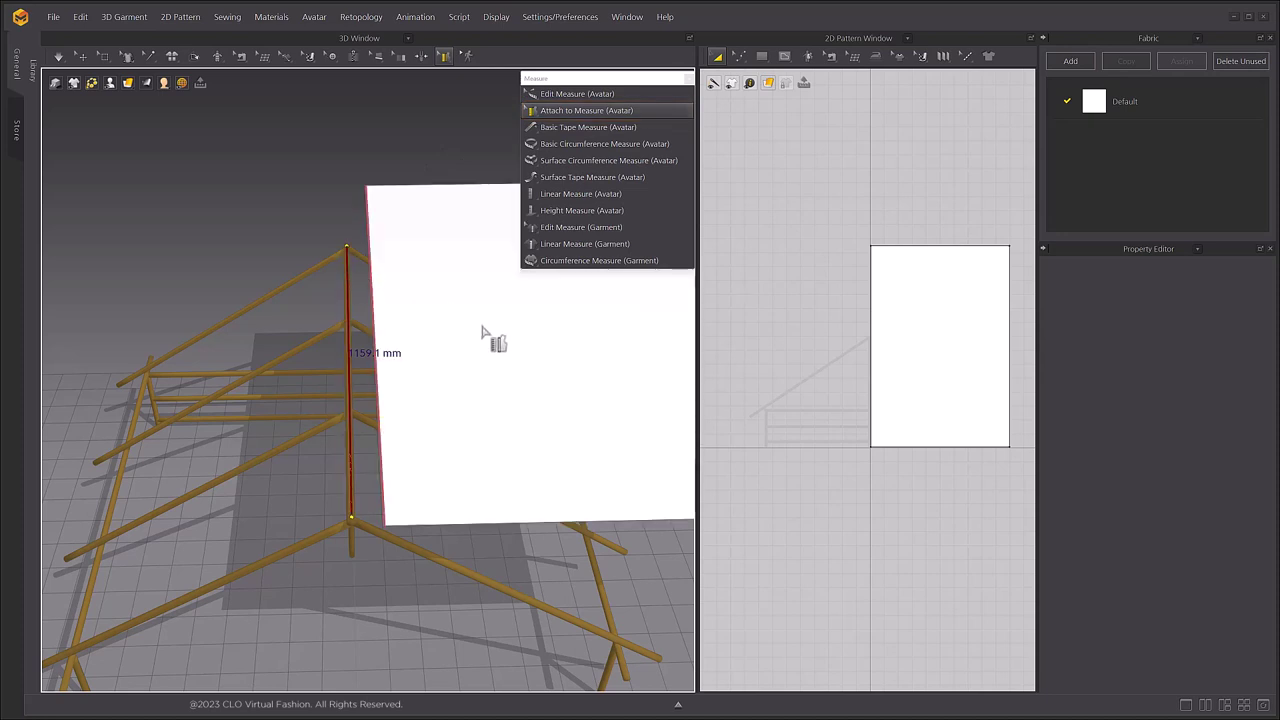
pyautogui.click(82, 56)
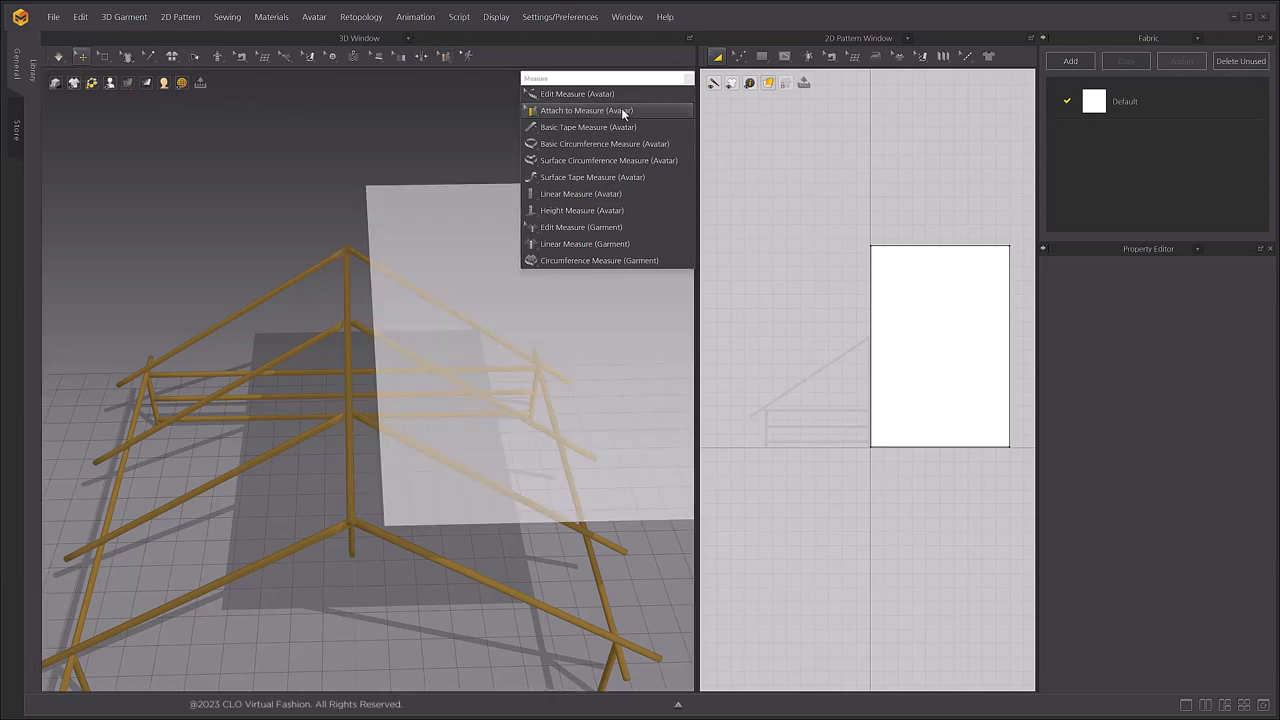
pyautogui.click(690, 80)
# - Simulate the attached rectangle and slide the cloth's ends along the ridge pole
pyautogui.moveTo(600, 120); pyautogui.dragTo(514, 348, button='right')
pyautogui.press('space')
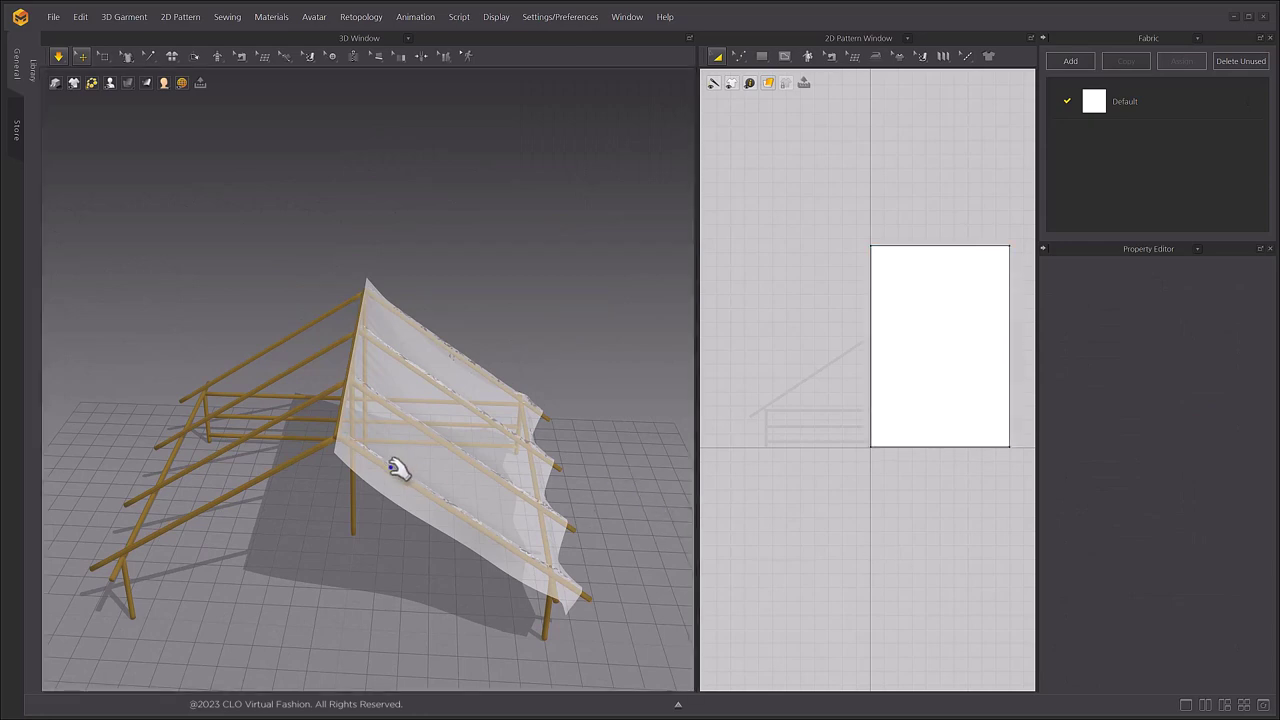
pyautogui.scroll(5, 380, 460)
pyautogui.click(247, 417)
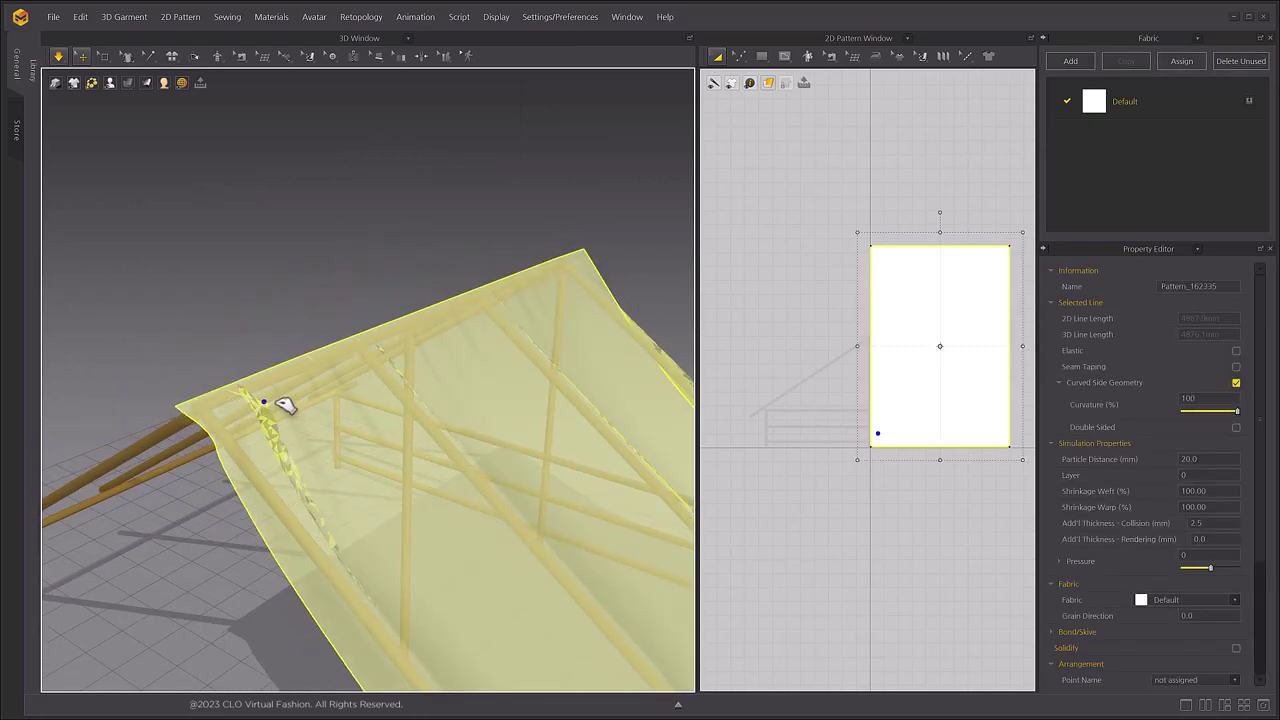
pyautogui.moveTo(285, 405); pyautogui.dragTo(223, 420)
pyautogui.moveTo(560, 322); pyautogui.dragTo(519, 328, button='right')
pyautogui.moveTo(490, 523); pyautogui.dragTo(158, 457, button='middle')
pyautogui.moveTo(565, 347); pyautogui.dragTo(705, 325)
pyautogui.moveTo(588, 326)
pyautogui.mouseDown()
pyautogui.moveTo(538, 327)
pyautogui.moveTo(573, 326)
pyautogui.mouseUp()
pyautogui.scroll(-2, 540, 460)
pyautogui.moveTo(530, 500); pyautogui.dragTo(466, 458, button='right')
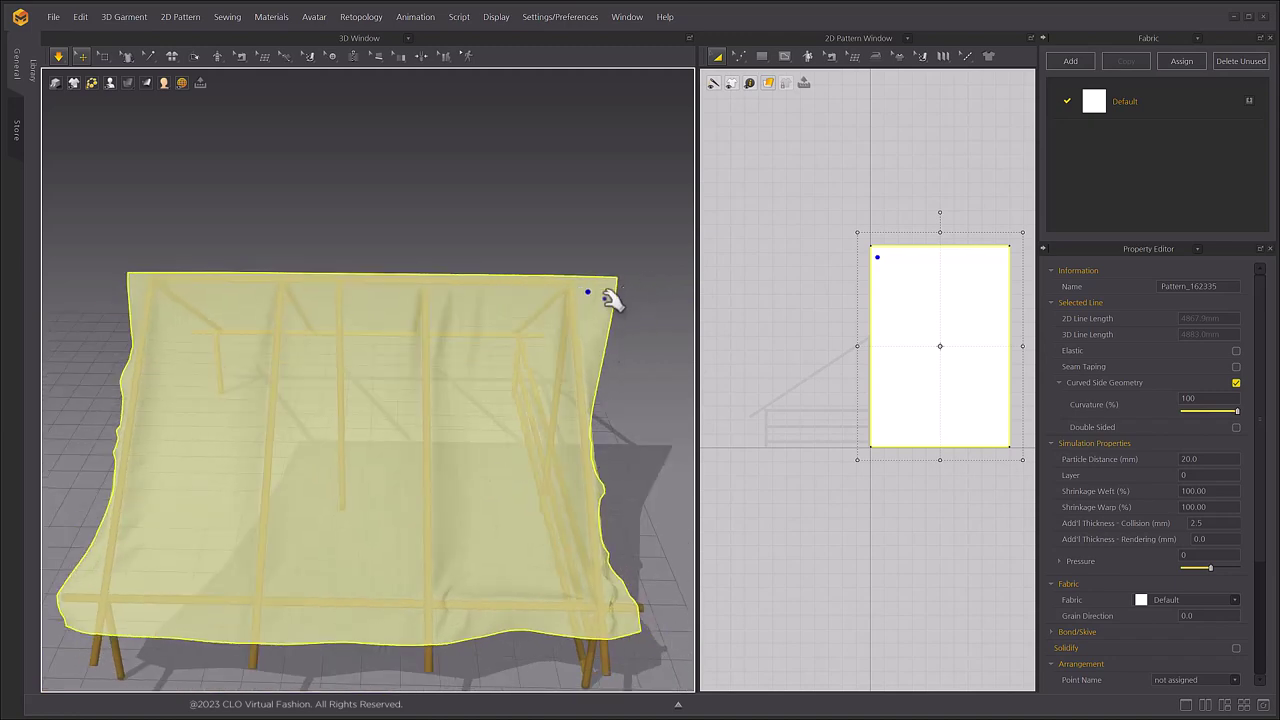
# - Pull both ridge corners of the cloth inward along the pole and tug its lower corner during simulation
pyautogui.moveTo(603, 289); pyautogui.dragTo(452, 287)
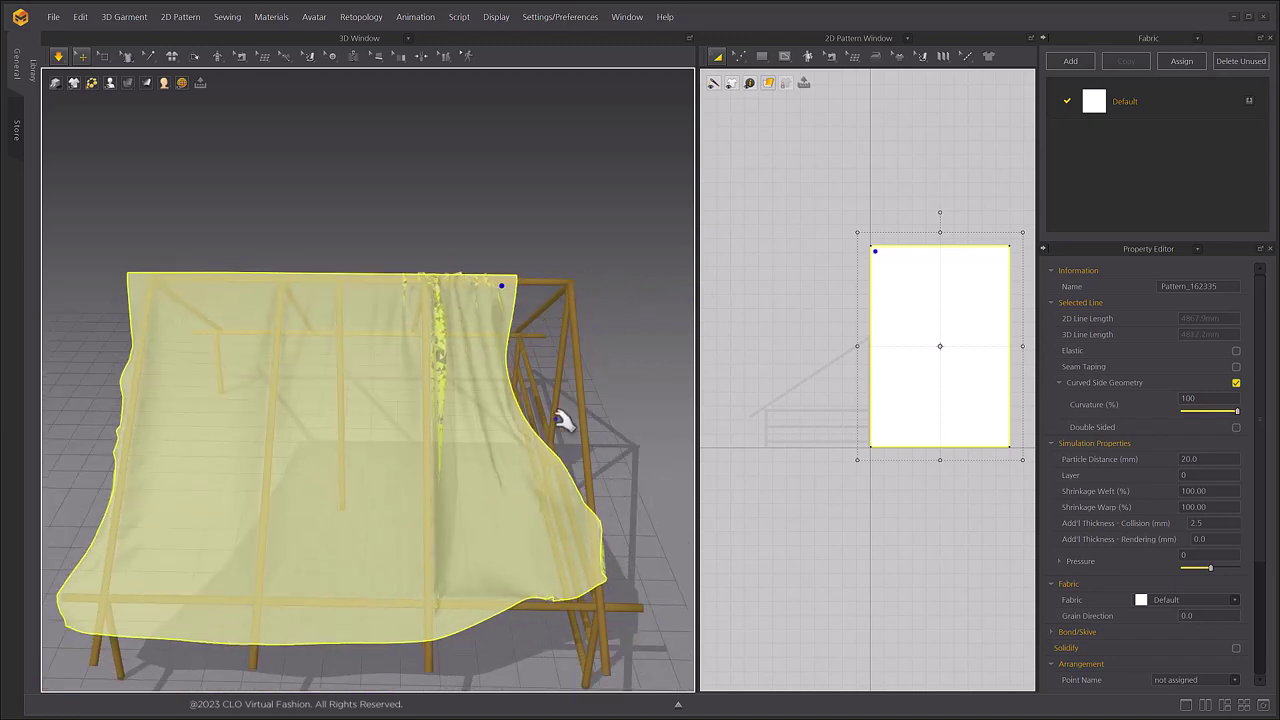
pyautogui.moveTo(165, 287); pyautogui.dragTo(298, 289)
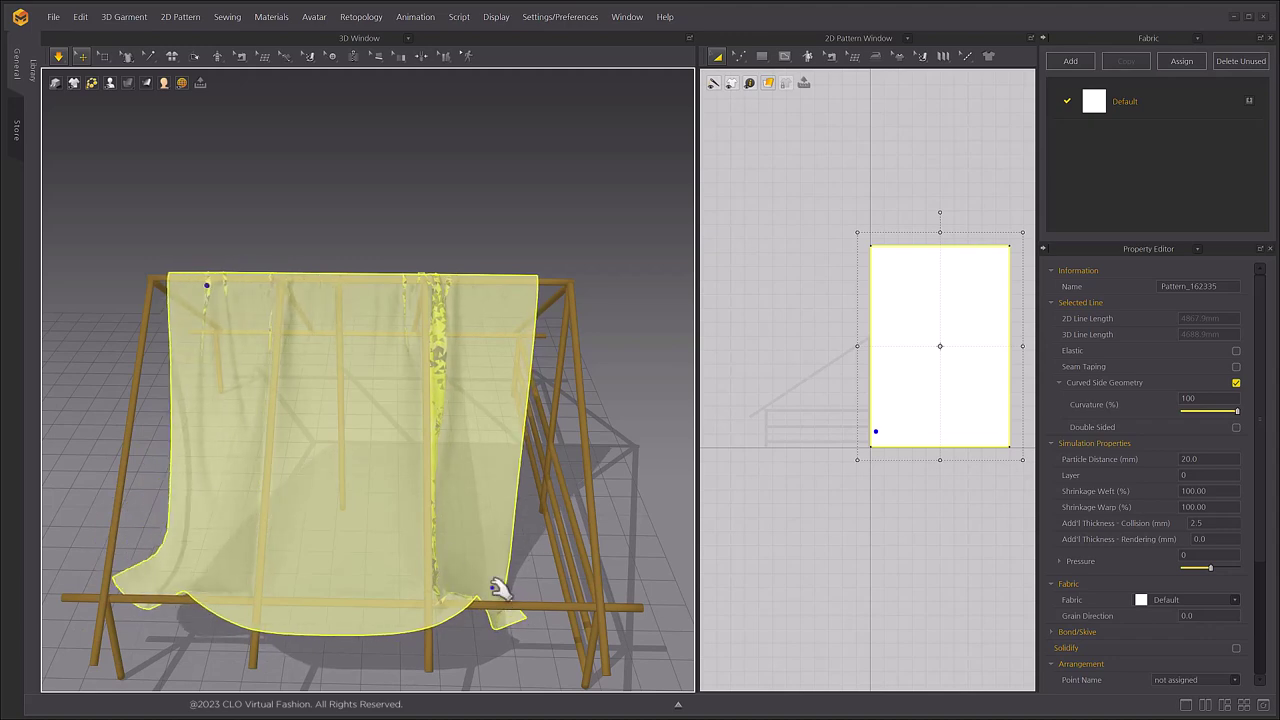
pyautogui.moveTo(446, 557); pyautogui.dragTo(409, 566, button='right')
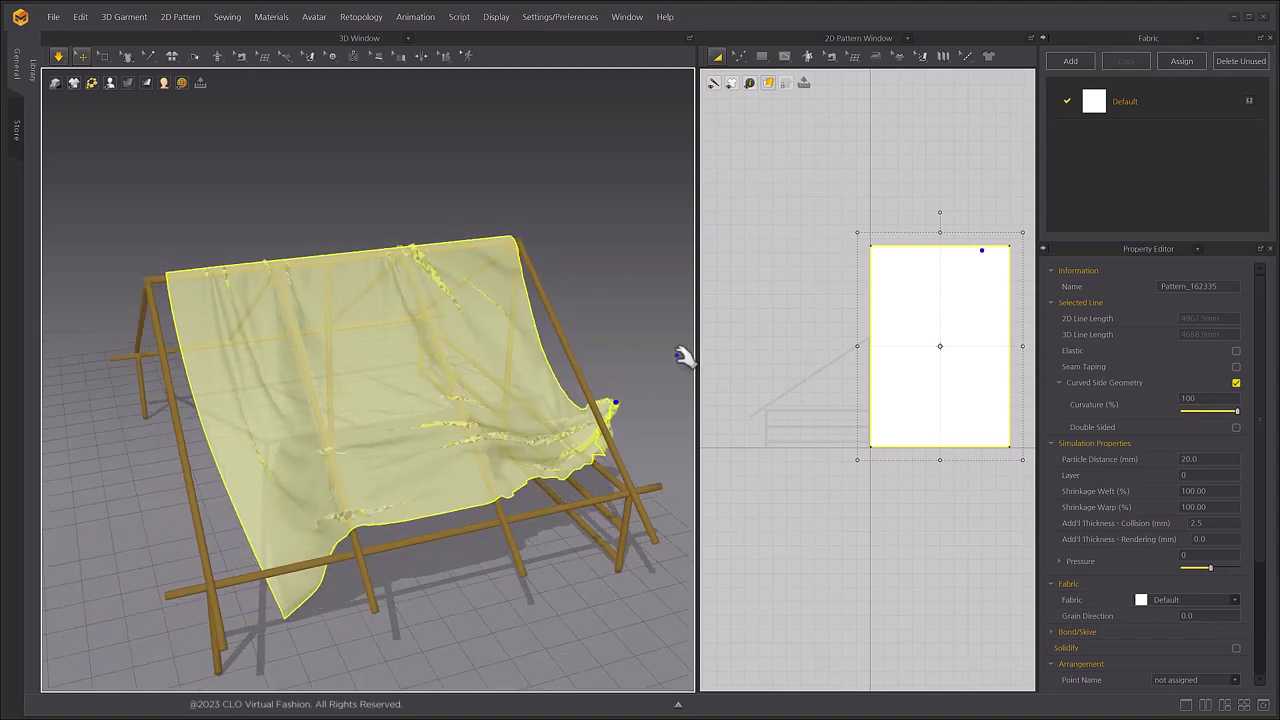
pyautogui.moveTo(686, 360); pyautogui.dragTo(585, 440, button='right')
pyautogui.moveTo(581, 438); pyautogui.dragTo(676, 323)
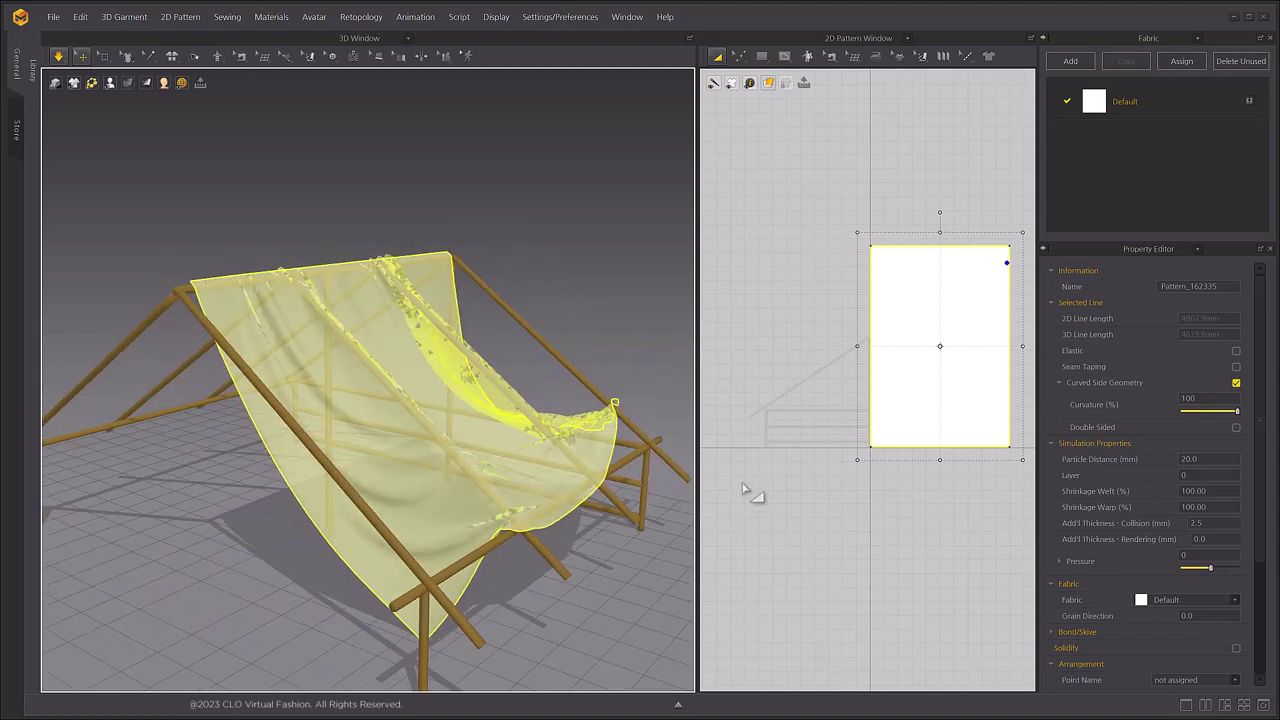
pyautogui.moveTo(620, 532); pyautogui.dragTo(568, 540, button='right')
# - Reset the cloth's 3D arrangement, simulate it again and inspect how far it covers the roof poles
pyautogui.rightClick(424, 395)
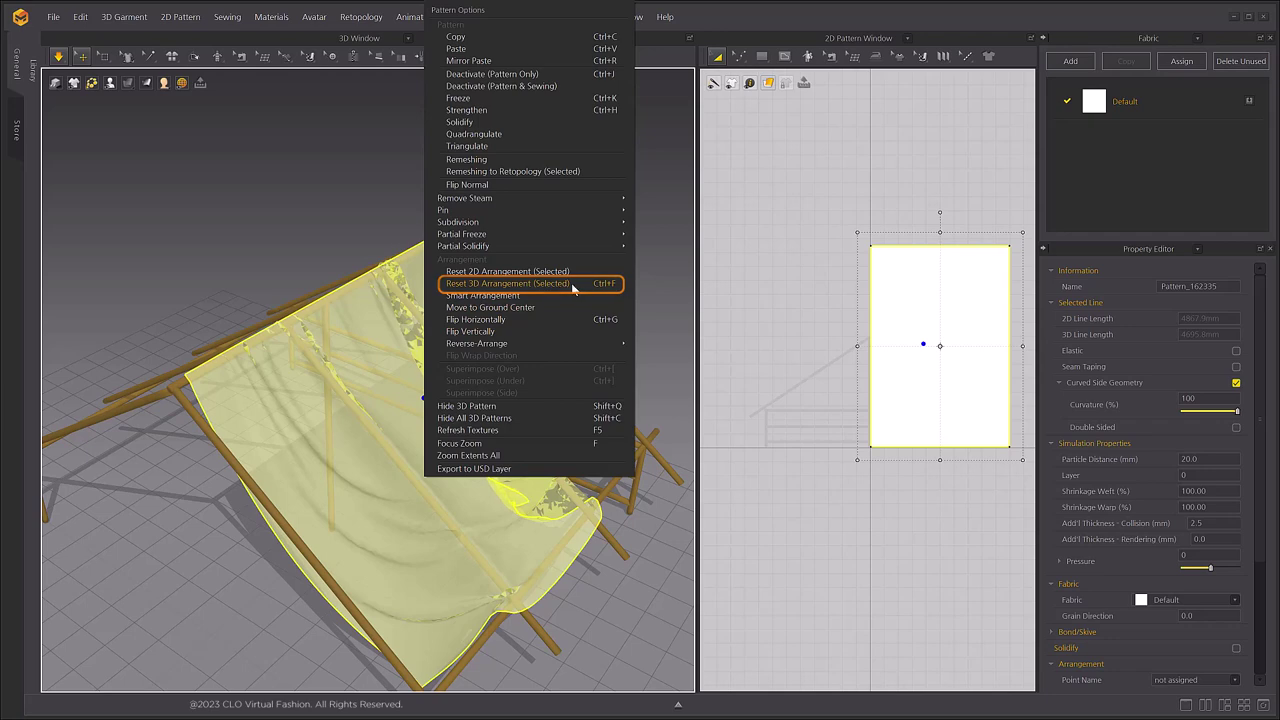
pyautogui.click(540, 283)
pyautogui.click(594, 612)
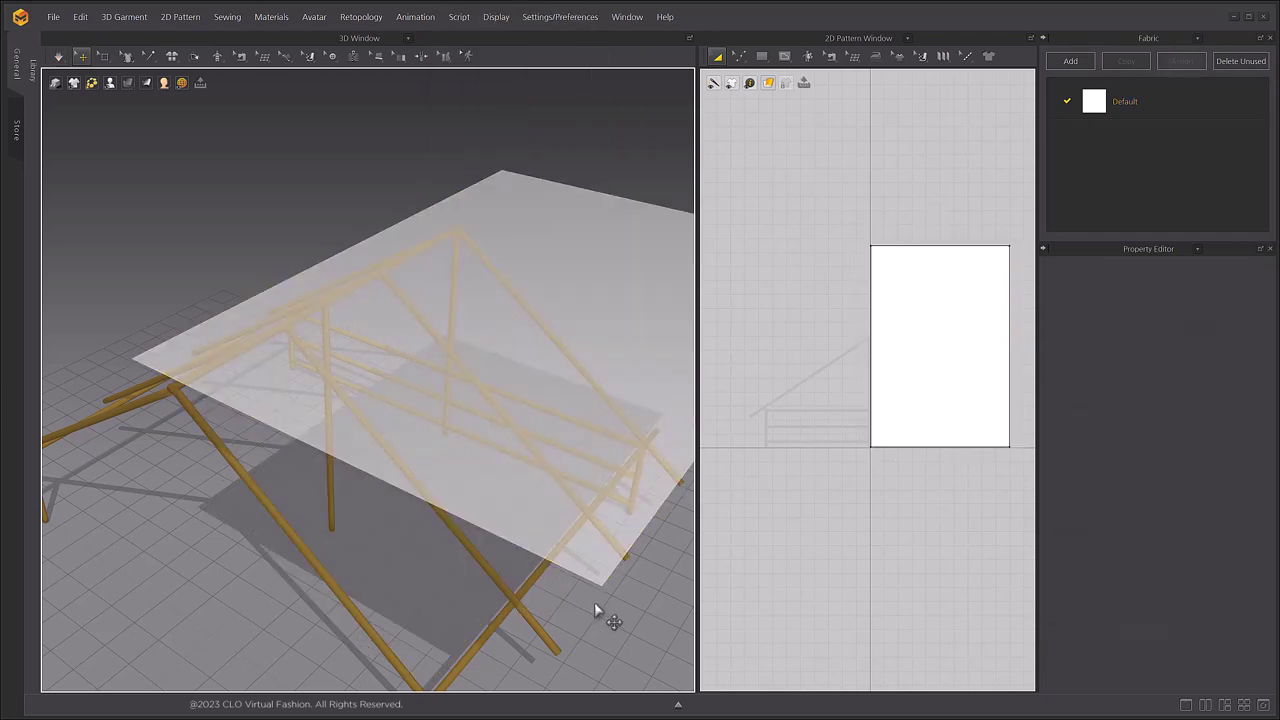
pyautogui.scroll(-5, 594, 612)
pyautogui.press('space')
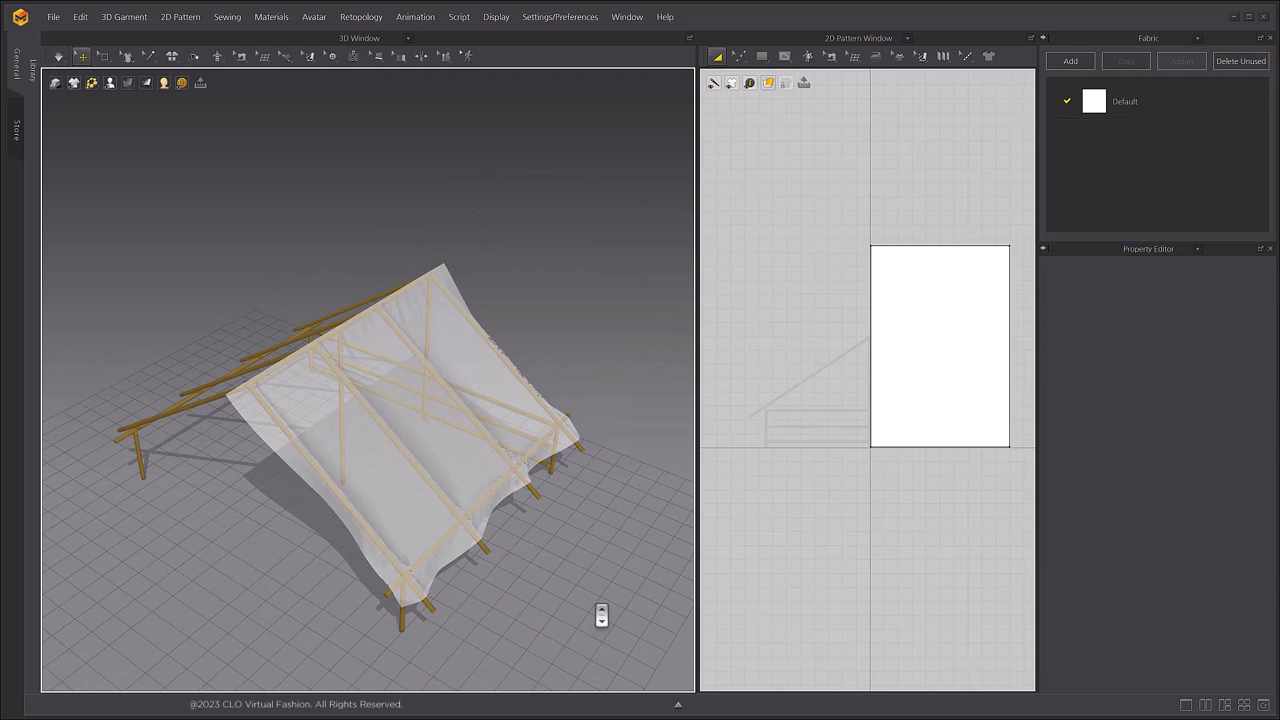
pyautogui.moveTo(601, 615); pyautogui.dragTo(598, 536, button='right')
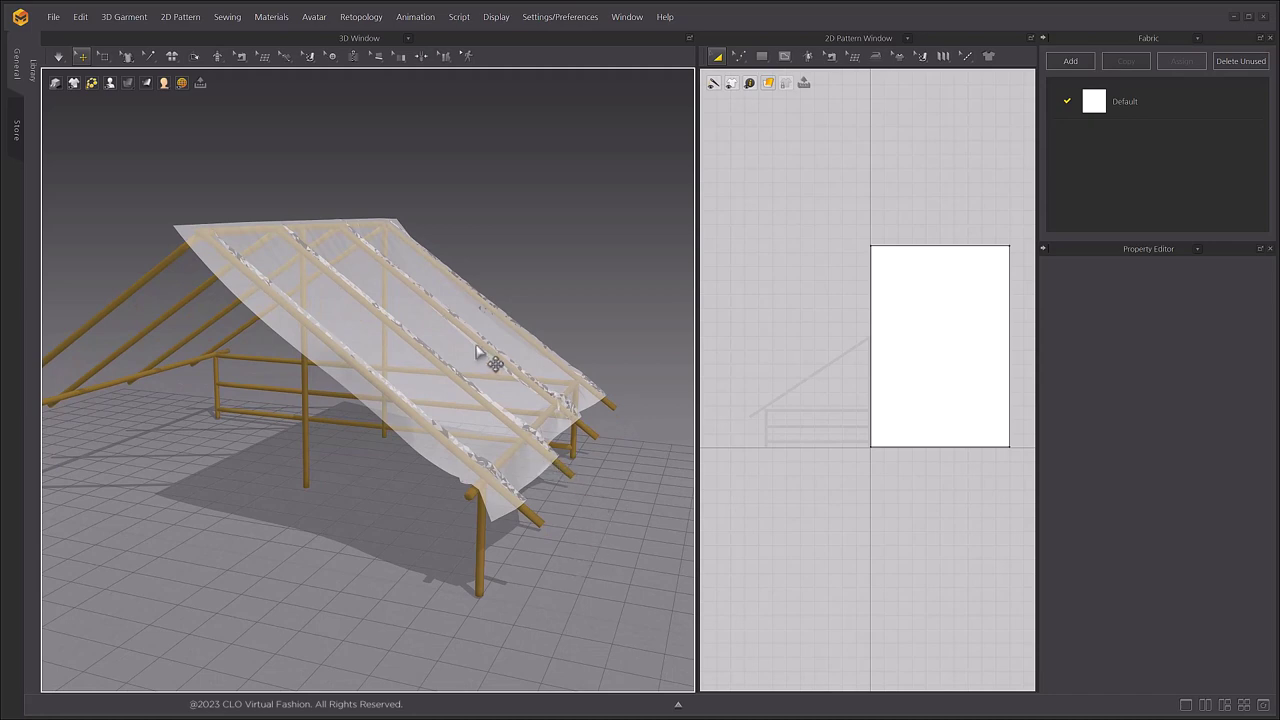
pyautogui.moveTo(426, 326); pyautogui.dragTo(412, 345, button='right')
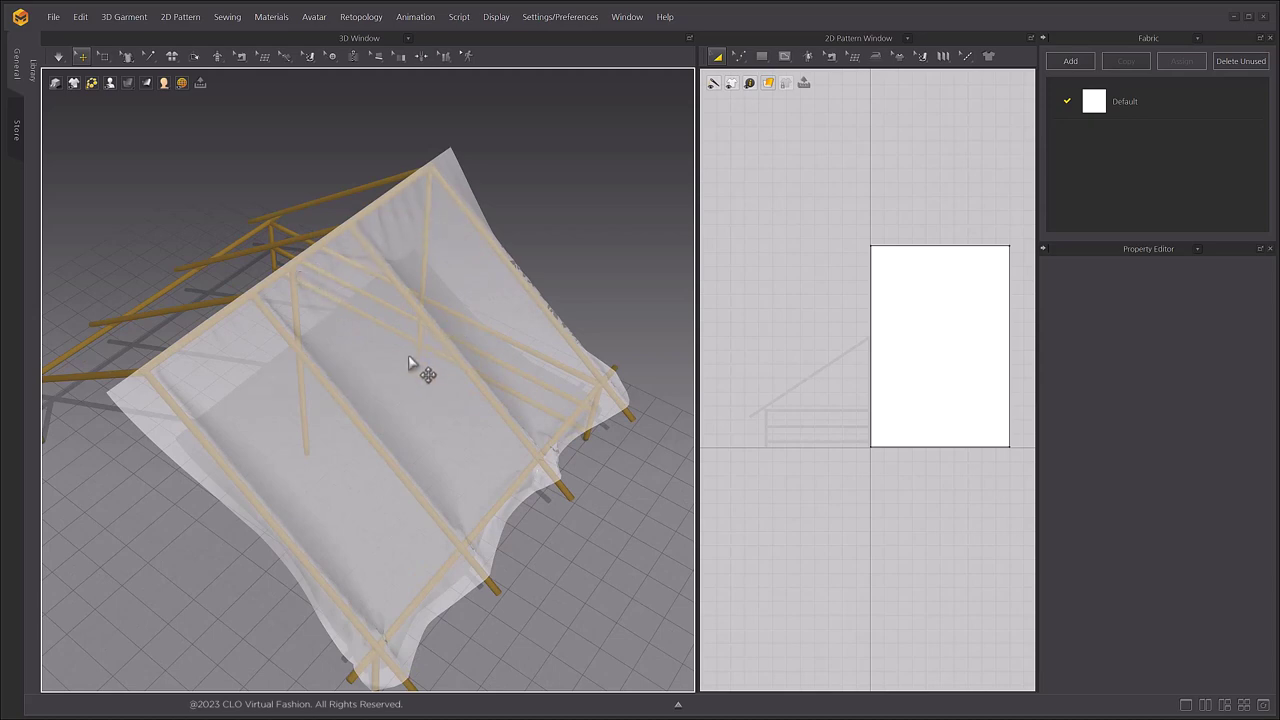
# - Reset the rectangle's 3D arrangement to lie flat above the frame
pyautogui.rightClick(408, 356)
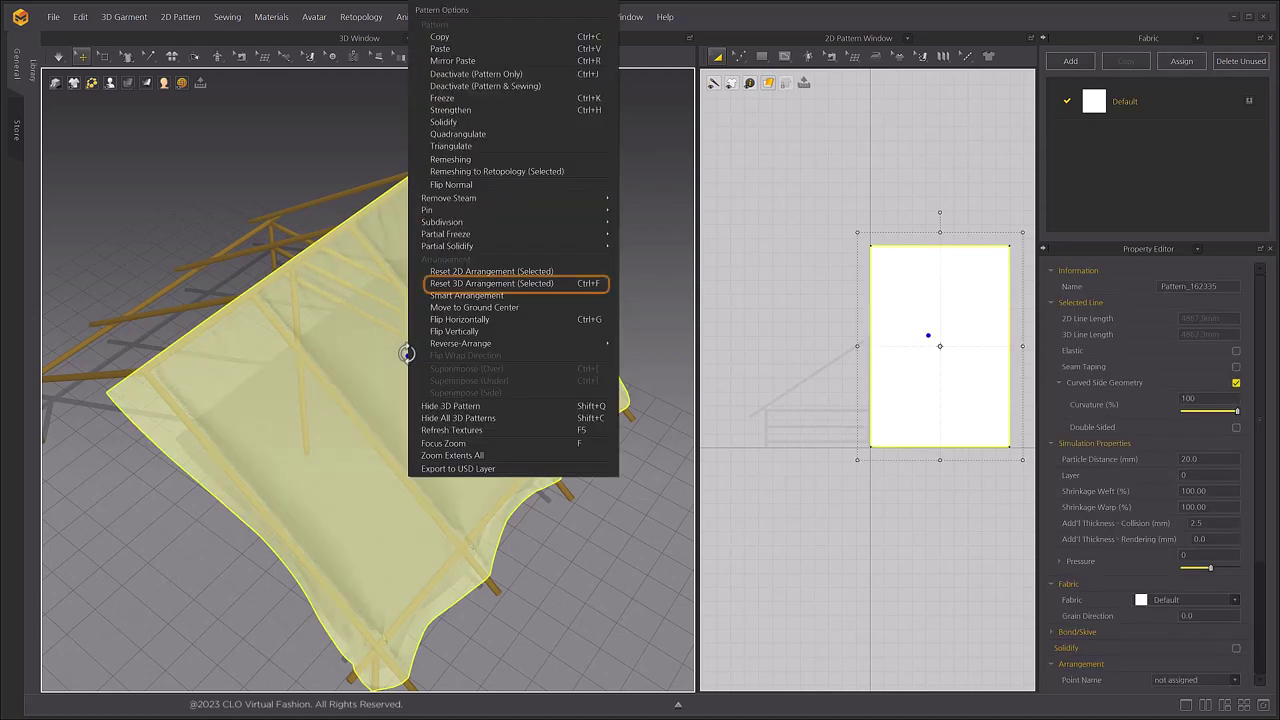
pyautogui.click(555, 284)
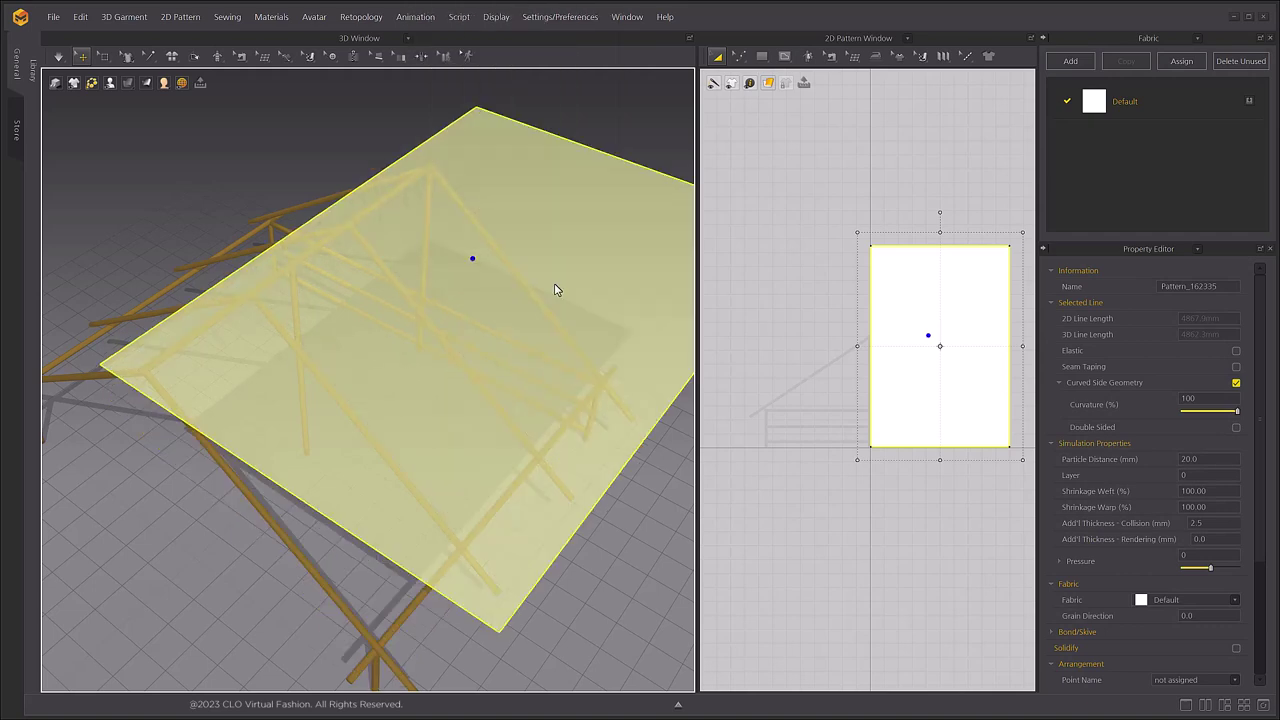
pyautogui.scroll(-2, 483, 355)
pyautogui.moveTo(480, 363); pyautogui.dragTo(468, 409, button='right')
pyautogui.click(728, 450)
# - Lengthen the 2D rectangle at both short ends and widen it on the side away from the ridge
pyautogui.click(935, 389)
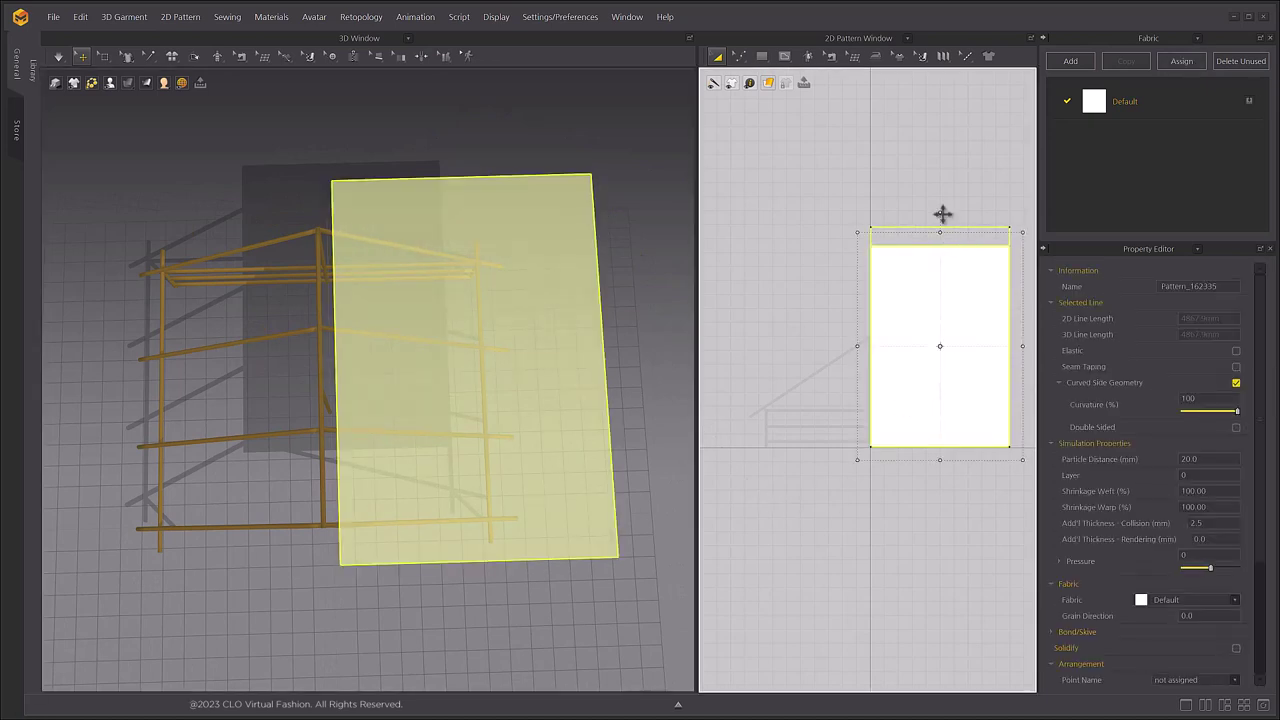
pyautogui.moveTo(943, 212); pyautogui.dragTo(943, 208)
pyautogui.moveTo(941, 480); pyautogui.dragTo(941, 489)
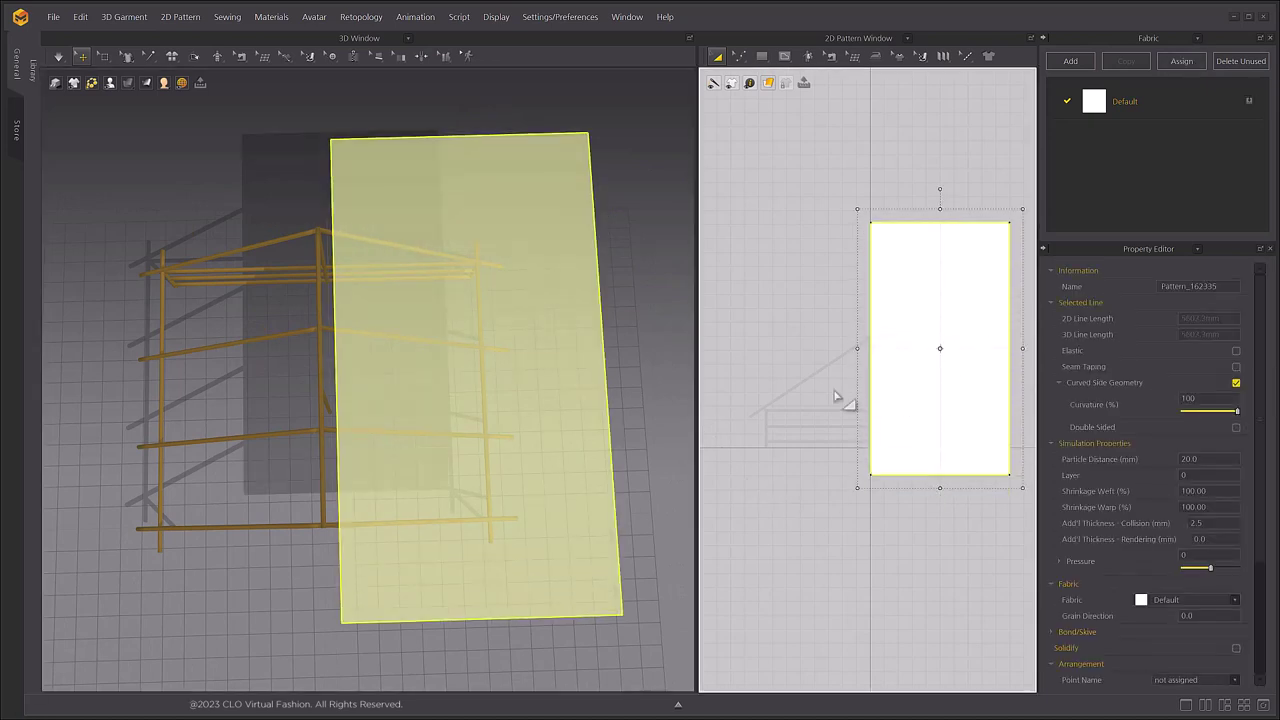
pyautogui.moveTo(836, 397); pyautogui.dragTo(779, 397, button='middle')
pyautogui.moveTo(997, 352); pyautogui.dragTo(1003, 354)
# - Simulate the enlarged rectangle so it drapes from the ridge over half of the roof
pyautogui.click(683, 292)
pyautogui.scroll(-3, 491, 501)
pyautogui.press('space')
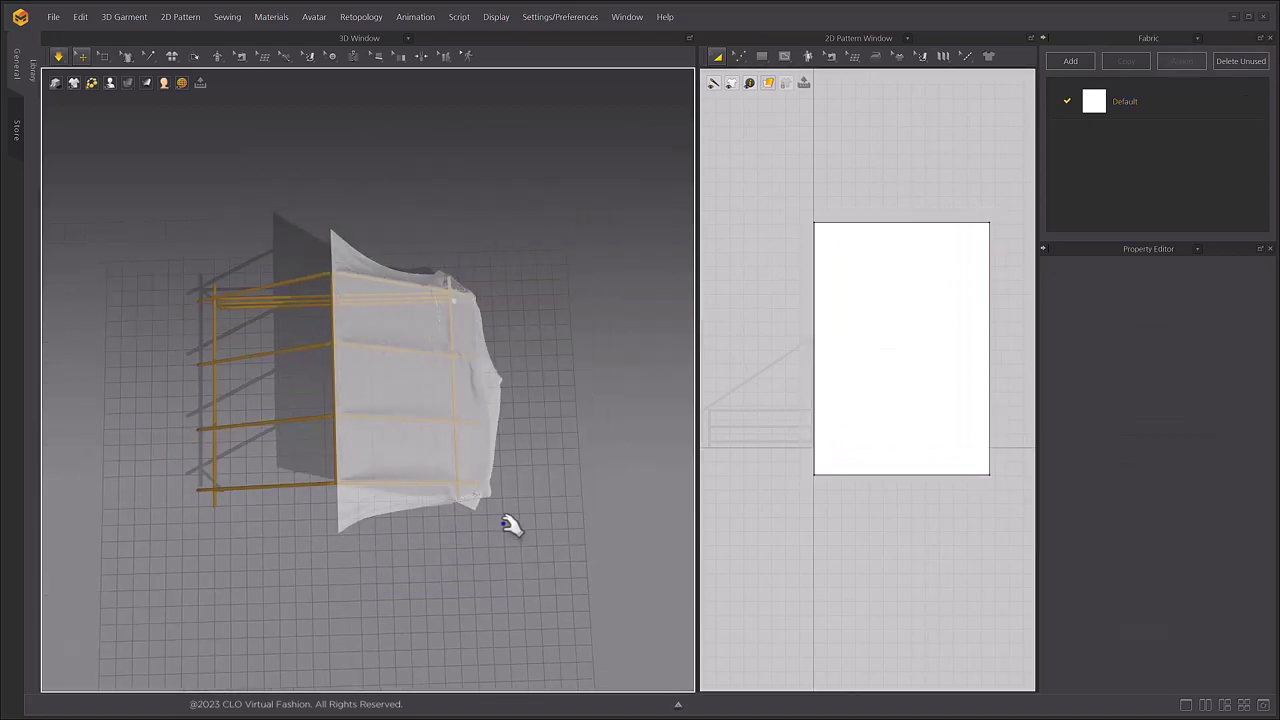
# - Turn on Elastic for the rectangle's edge along the ridge pole and set its ratio to 70
pyautogui.moveTo(511, 526); pyautogui.dragTo(498, 446, button='right')
pyautogui.scroll(3, 520, 490)
pyautogui.moveTo(598, 530); pyautogui.dragTo(503, 457, button='right')
pyautogui.click(535, 263)
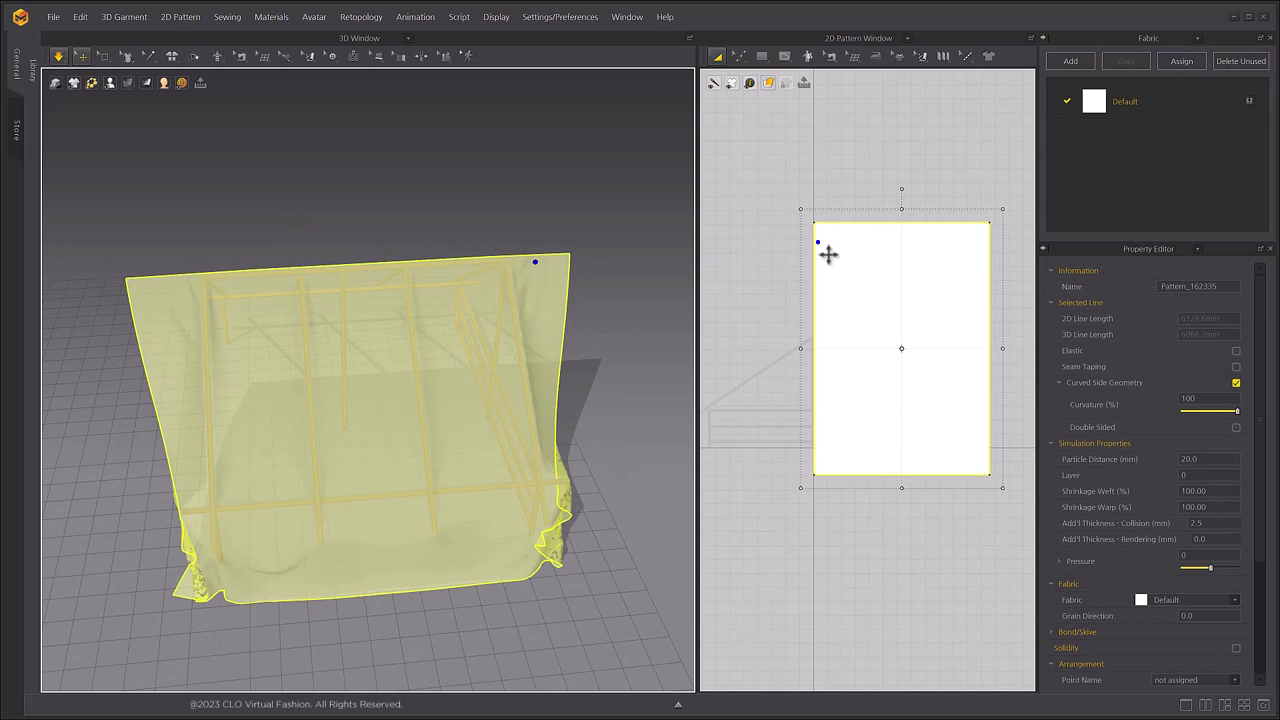
pyautogui.click(768, 297)
pyautogui.click(739, 57)
pyautogui.click(753, 84)
pyautogui.click(817, 280)
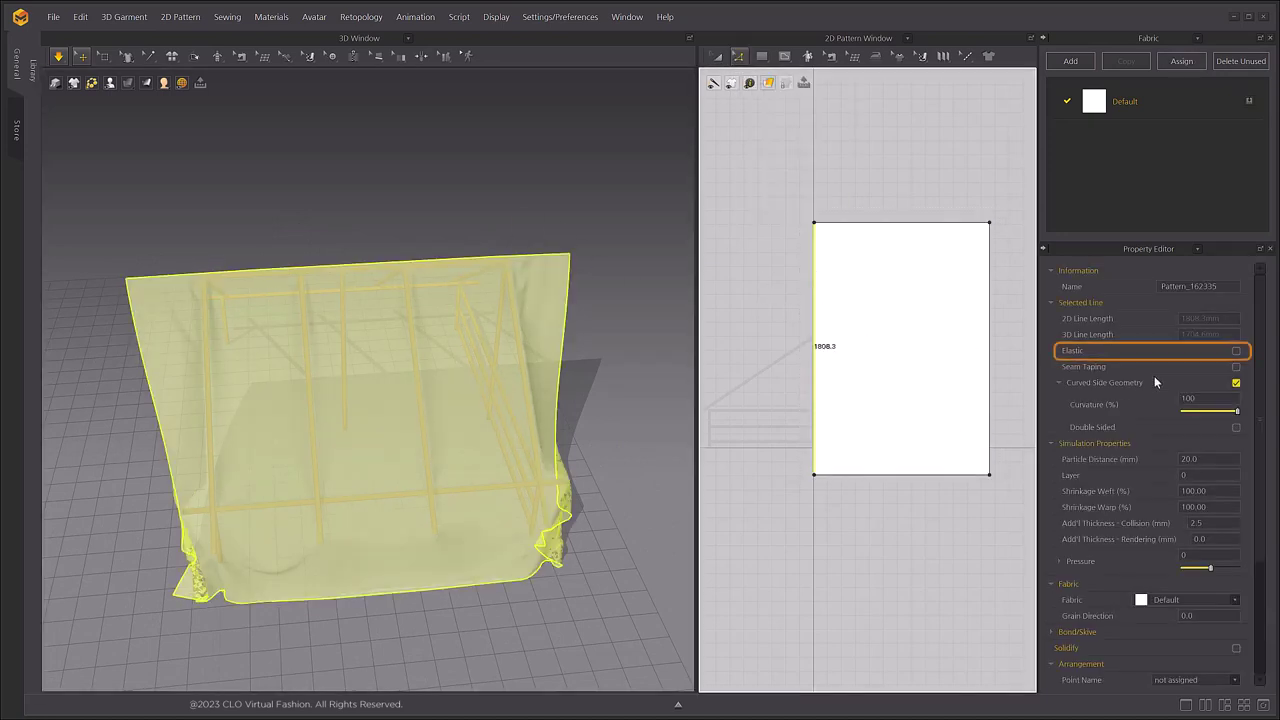
pyautogui.click(1237, 353)
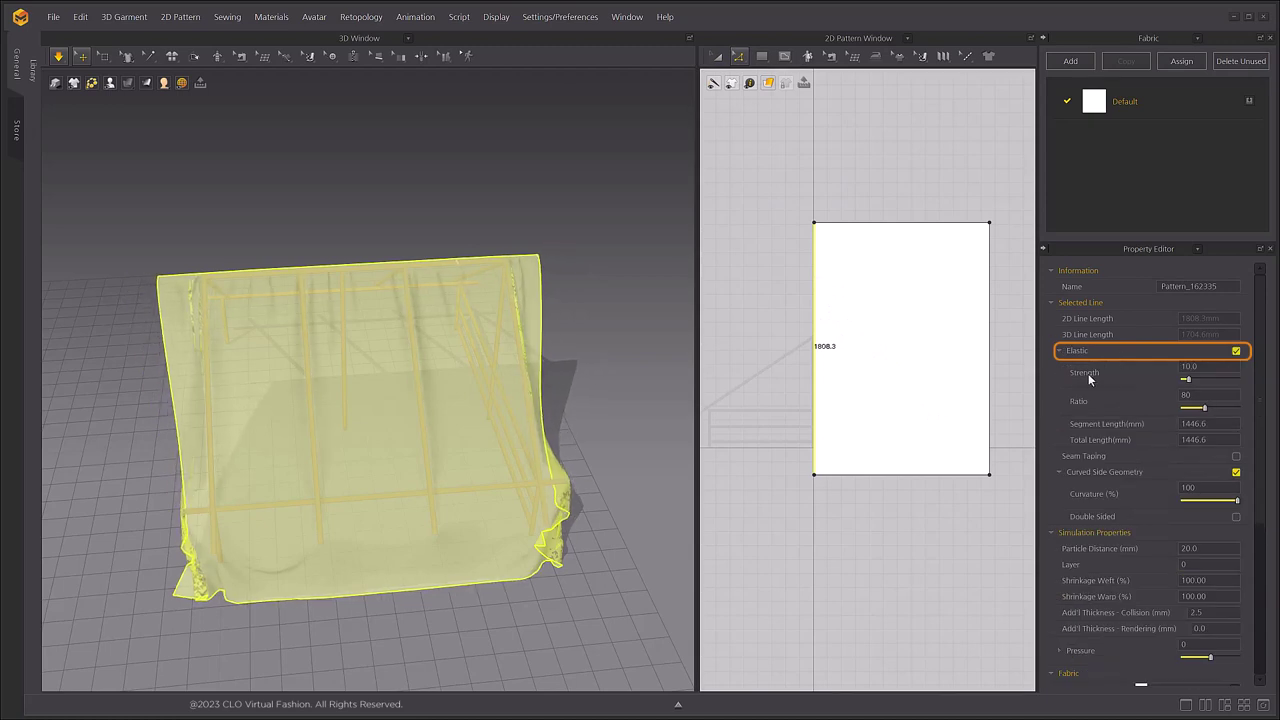
pyautogui.click(1203, 395)
pyautogui.press('Return')
# - Pull the elasticated cloth into place along the ridge and over the sloping roof poles while it simulates
pyautogui.moveTo(256, 296); pyautogui.dragTo(262, 325)
pyautogui.moveTo(488, 271); pyautogui.dragTo(460, 268)
pyautogui.moveTo(610, 500)
pyautogui.mouseDown(button='right')
pyautogui.moveTo(569, 514)
pyautogui.moveTo(625, 520)
pyautogui.mouseUp(button='right')
pyautogui.click(606, 414)
pyautogui.moveTo(375, 366); pyautogui.dragTo(418, 364)
pyautogui.moveTo(418, 364); pyautogui.dragTo(300, 500, button='right')
pyautogui.moveTo(220, 470); pyautogui.dragTo(302, 540)
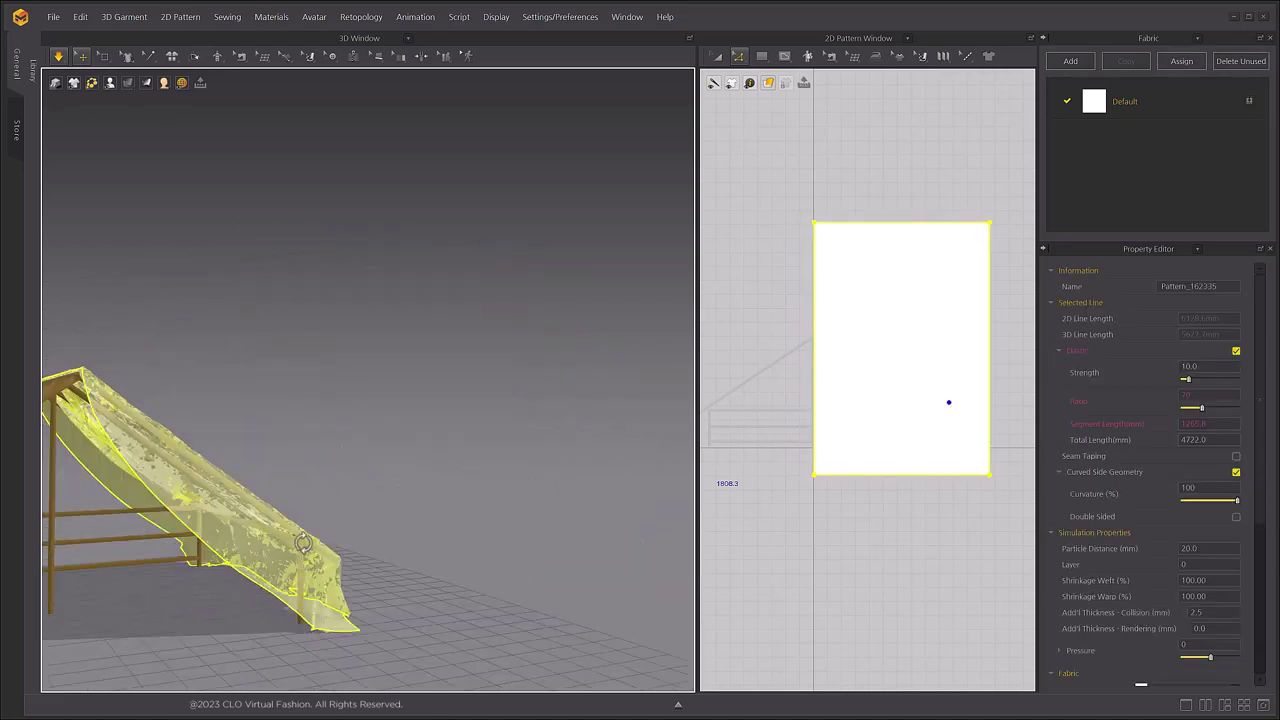
pyautogui.moveTo(302, 540); pyautogui.dragTo(420, 480, button='right')
pyautogui.moveTo(470, 450); pyautogui.dragTo(429, 523)
pyautogui.moveTo(660, 515); pyautogui.dragTo(590, 480, button='right')
pyautogui.moveTo(560, 500); pyautogui.dragTo(628, 504)
pyautogui.moveTo(630, 505); pyautogui.dragTo(690, 498, button='right')
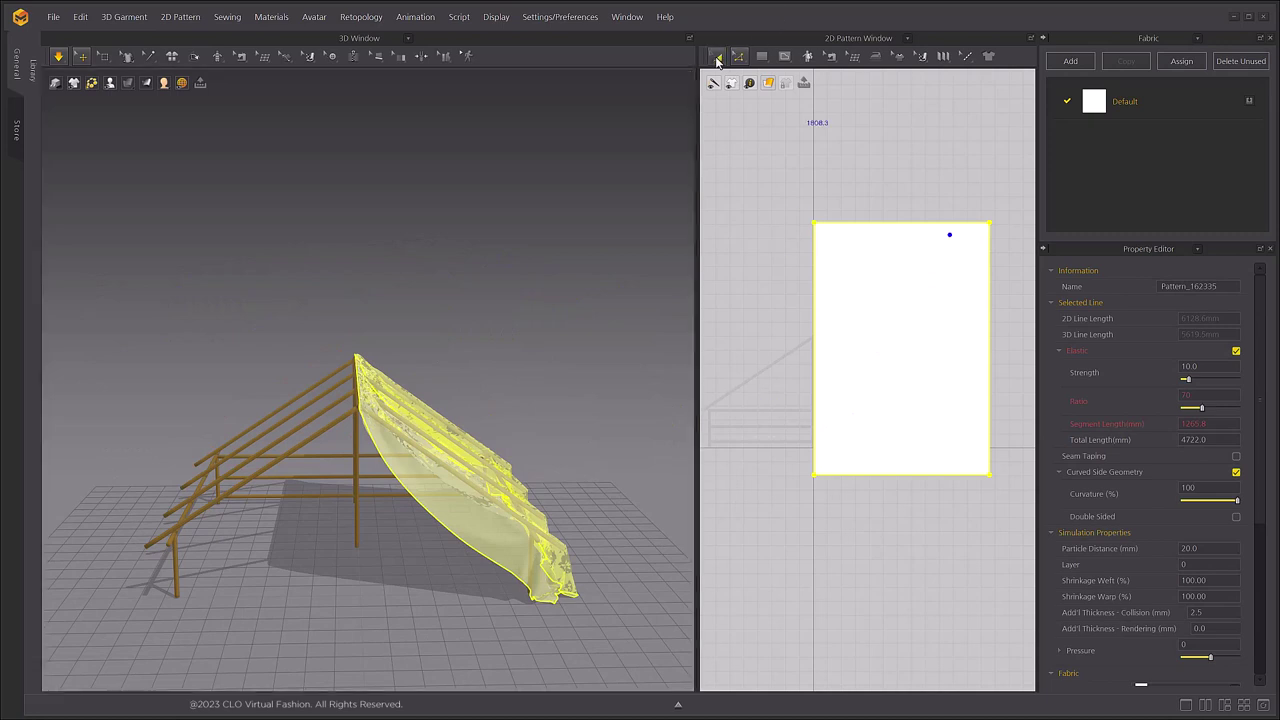
# - Clone the rectangle as a Symmetric Pattern (with Sewing) and place the copy beside it, across the ridge line
pyautogui.click(717, 56)
pyautogui.moveTo(697, 161); pyautogui.dragTo(596, 170)
pyautogui.click(846, 609)
pyautogui.scroll(-2, 736, 413)
pyautogui.moveTo(686, 317); pyautogui.dragTo(758, 356, button='right')
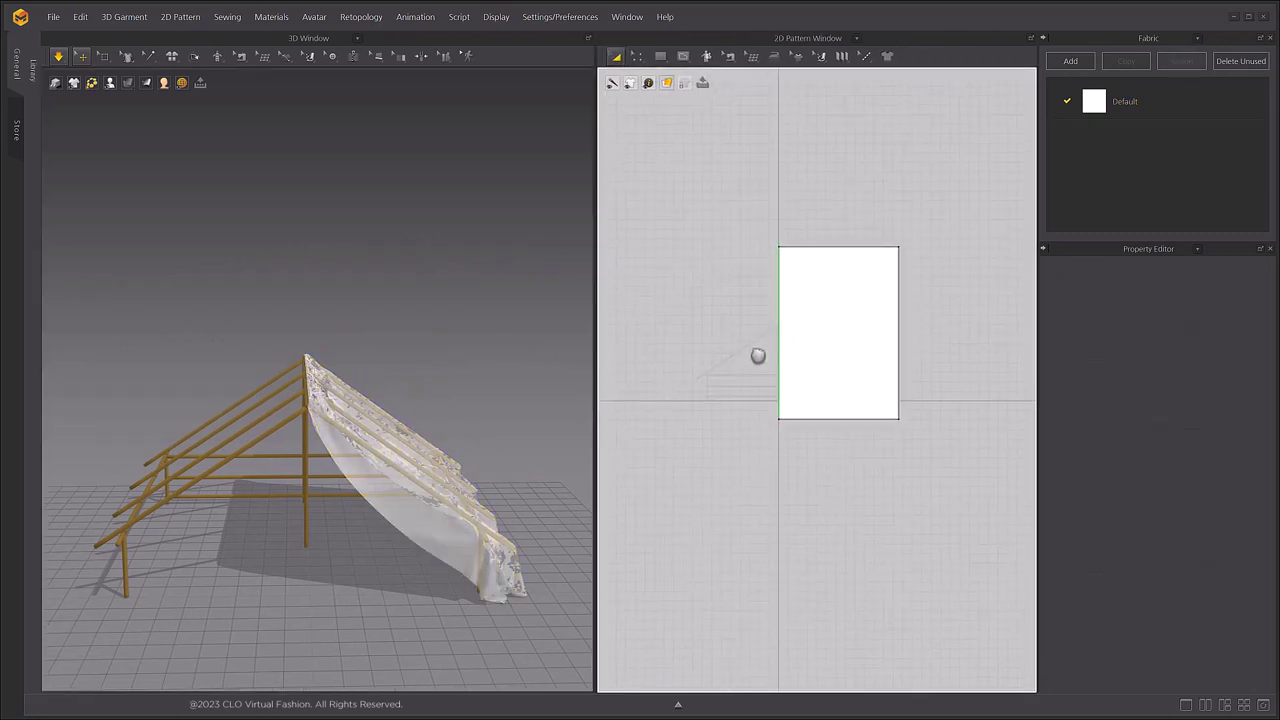
pyautogui.rightClick(827, 287)
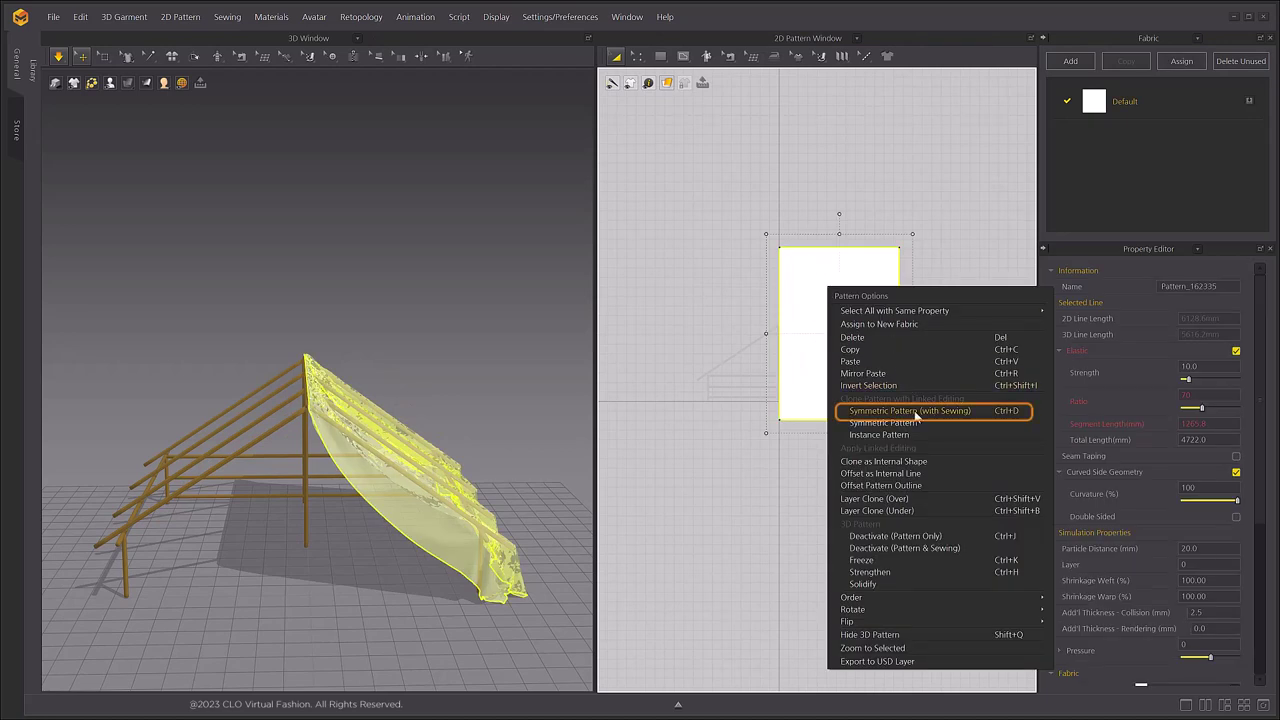
pyautogui.click(979, 415)
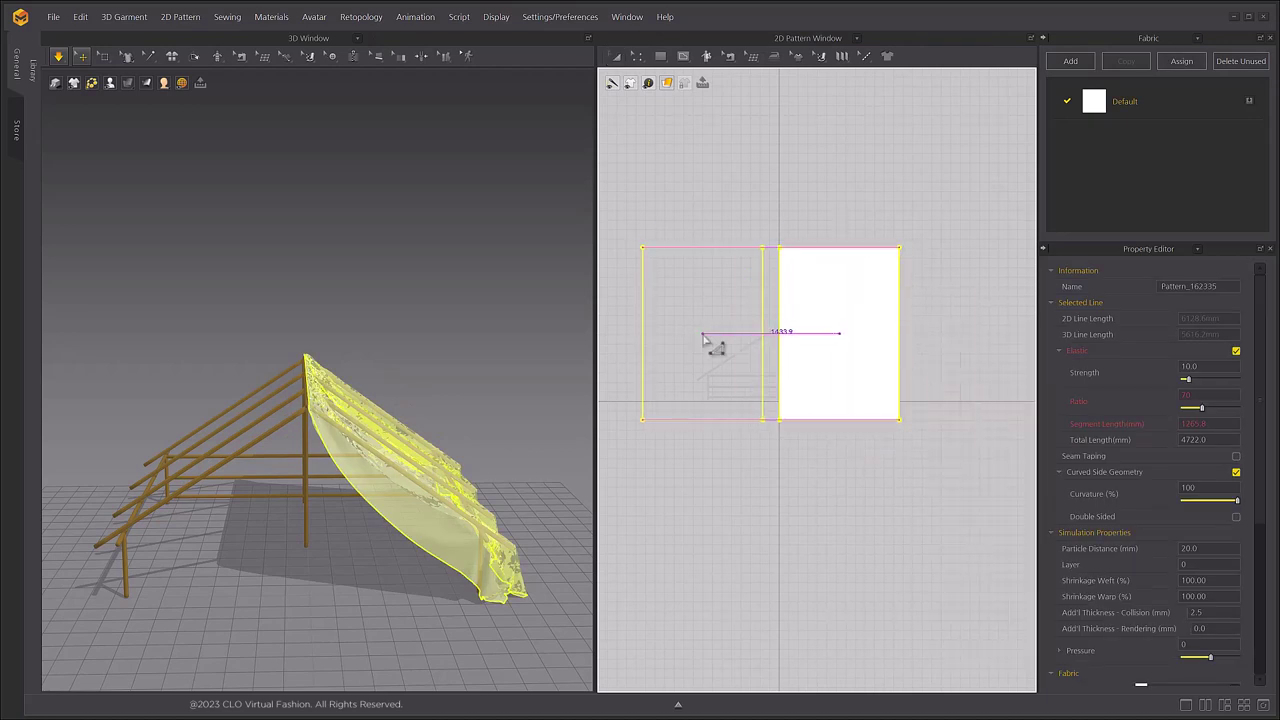
pyautogui.click(830, 448)
pyautogui.moveTo(935, 470); pyautogui.dragTo(655, 225)
pyautogui.click(857, 483)
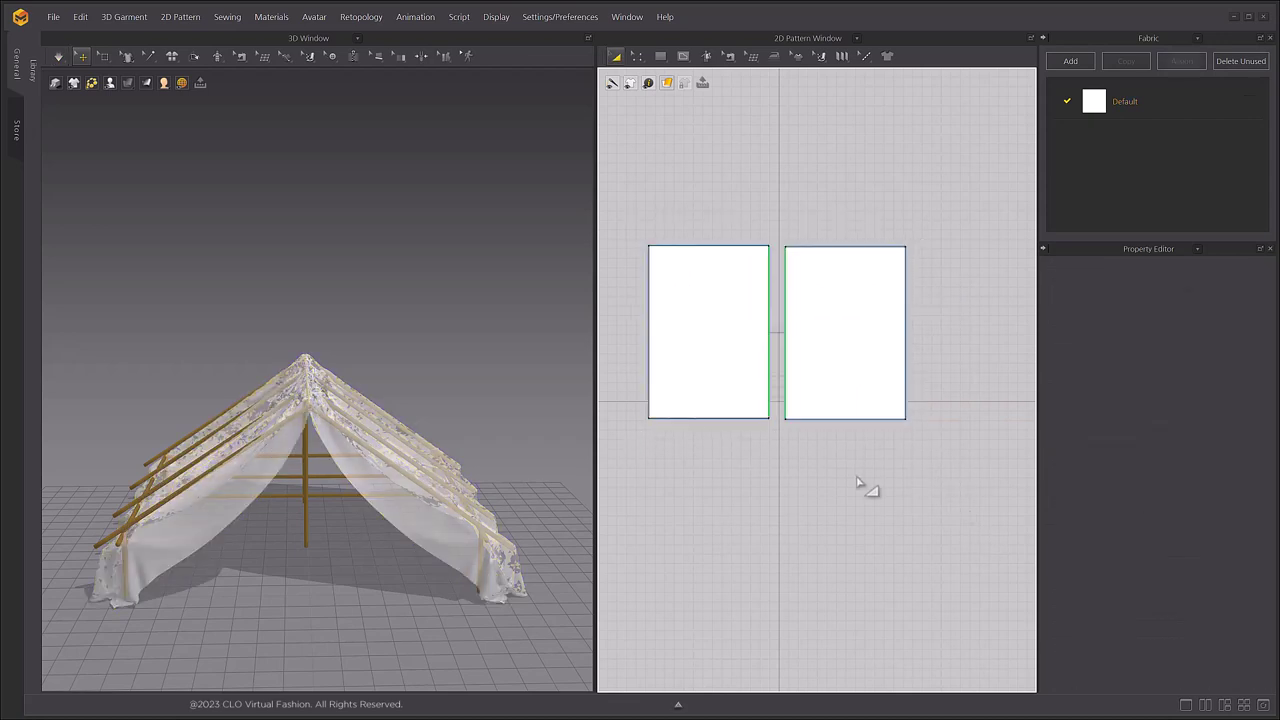
# - Raise the mirrored cloth in 3D so it sits above the roof poles on its side
pyautogui.click(258, 410)
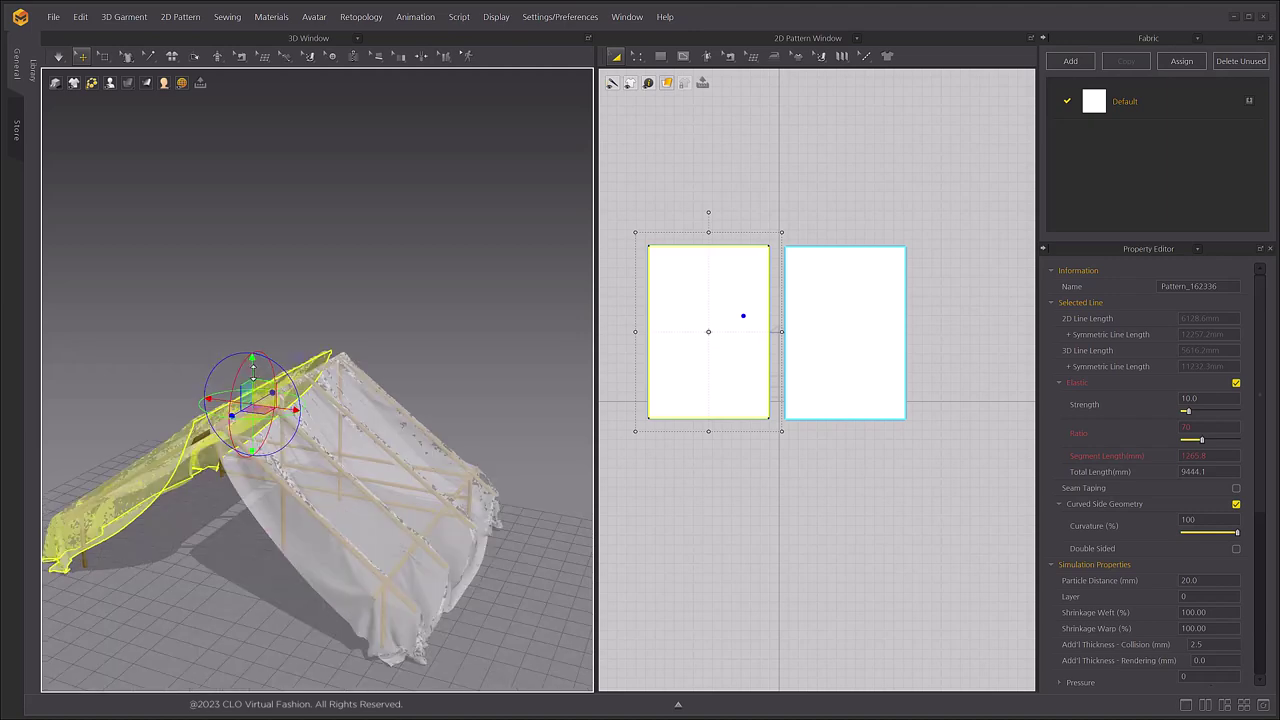
pyautogui.moveTo(252, 370); pyautogui.dragTo(252, 354)
pyautogui.moveTo(262, 380); pyautogui.dragTo(292, 426, button='right')
pyautogui.click(741, 501)
# - Join the two rectangles' facing ridge edges with Segment Sewing and simulate to close the seam
pyautogui.click(729, 58)
pyautogui.click(730, 59)
pyautogui.click(762, 101)
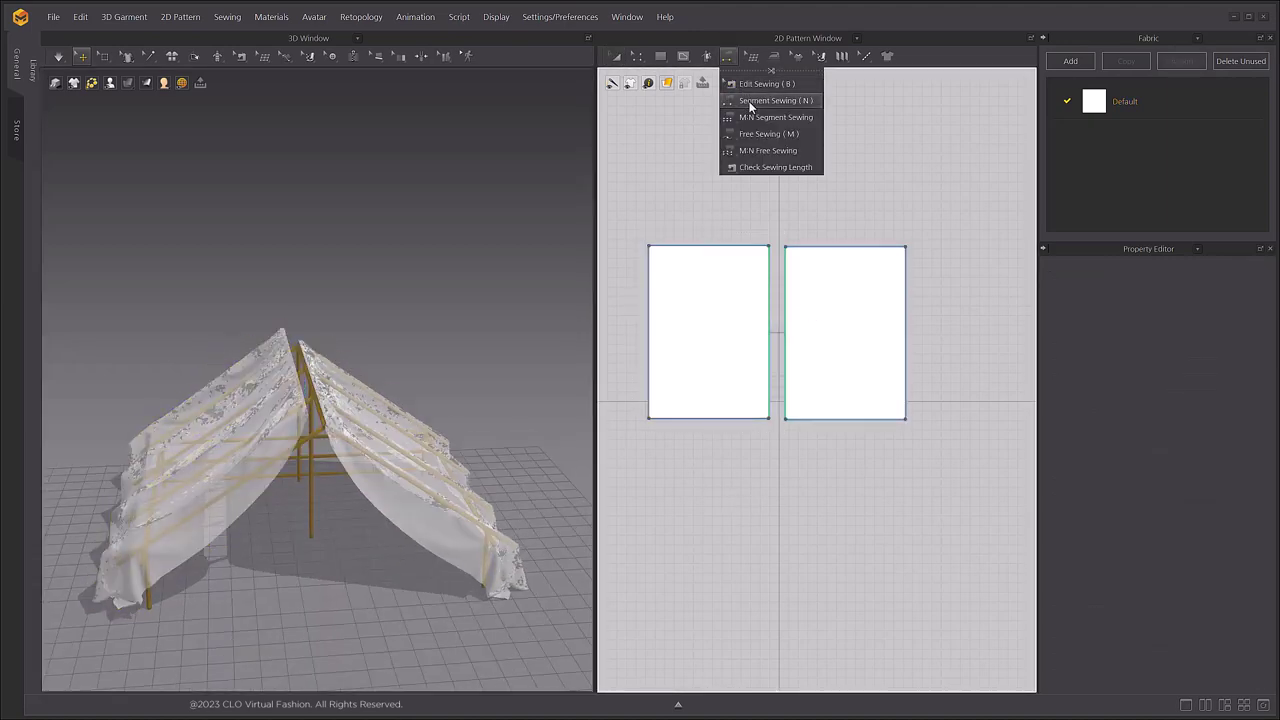
pyautogui.click(770, 291)
pyautogui.click(786, 291)
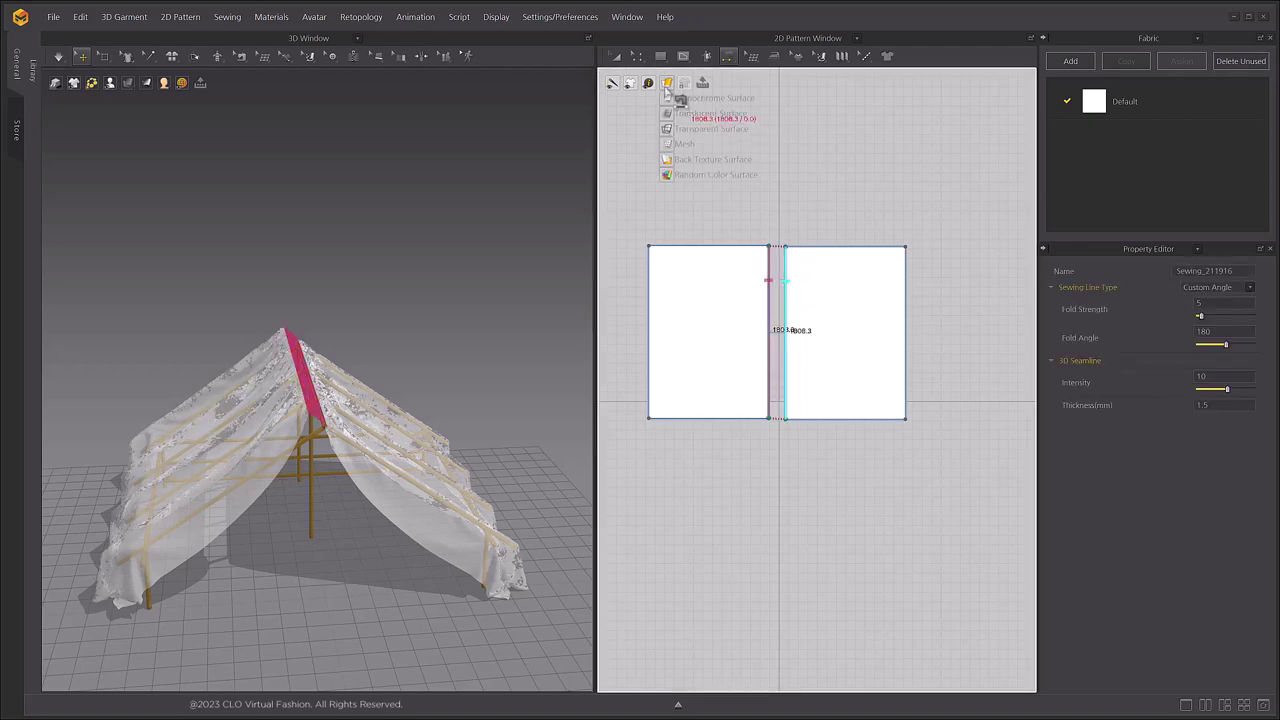
pyautogui.click(615, 56)
pyautogui.press('space')
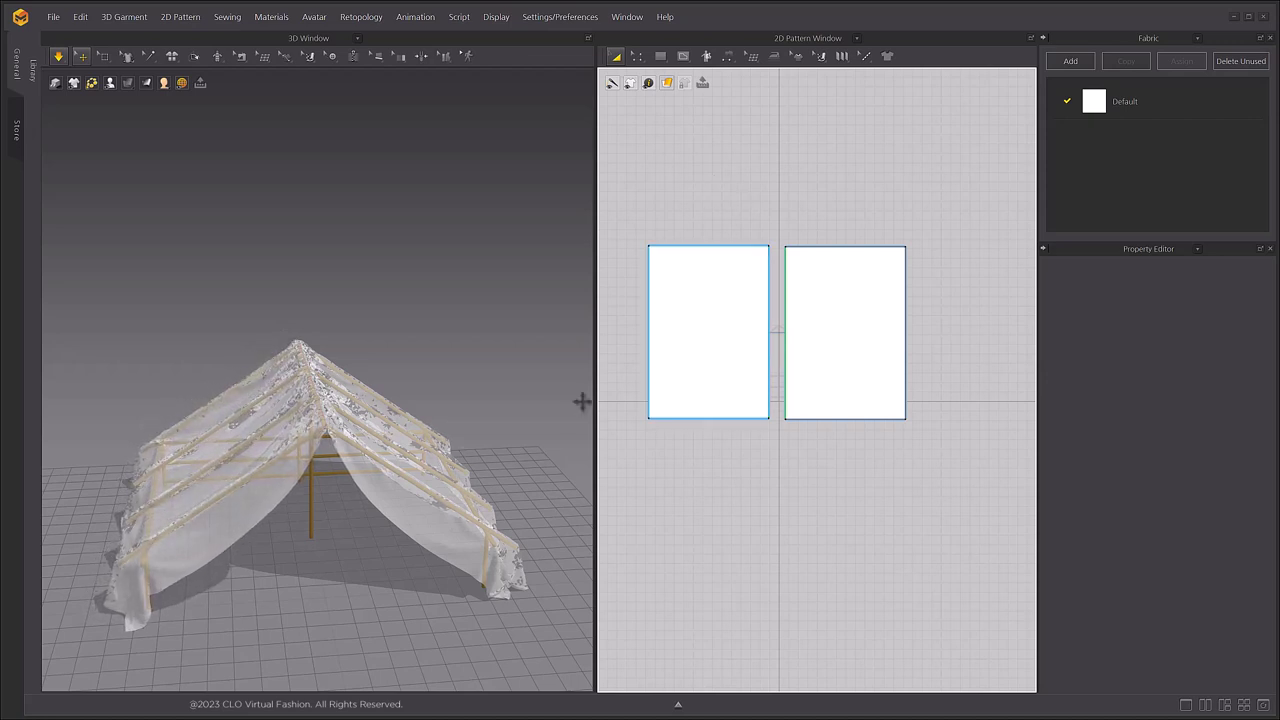
# - Show the 3D cloth as Textured Surface and bring the front end of the ridge into close view
pyautogui.click(127, 86)
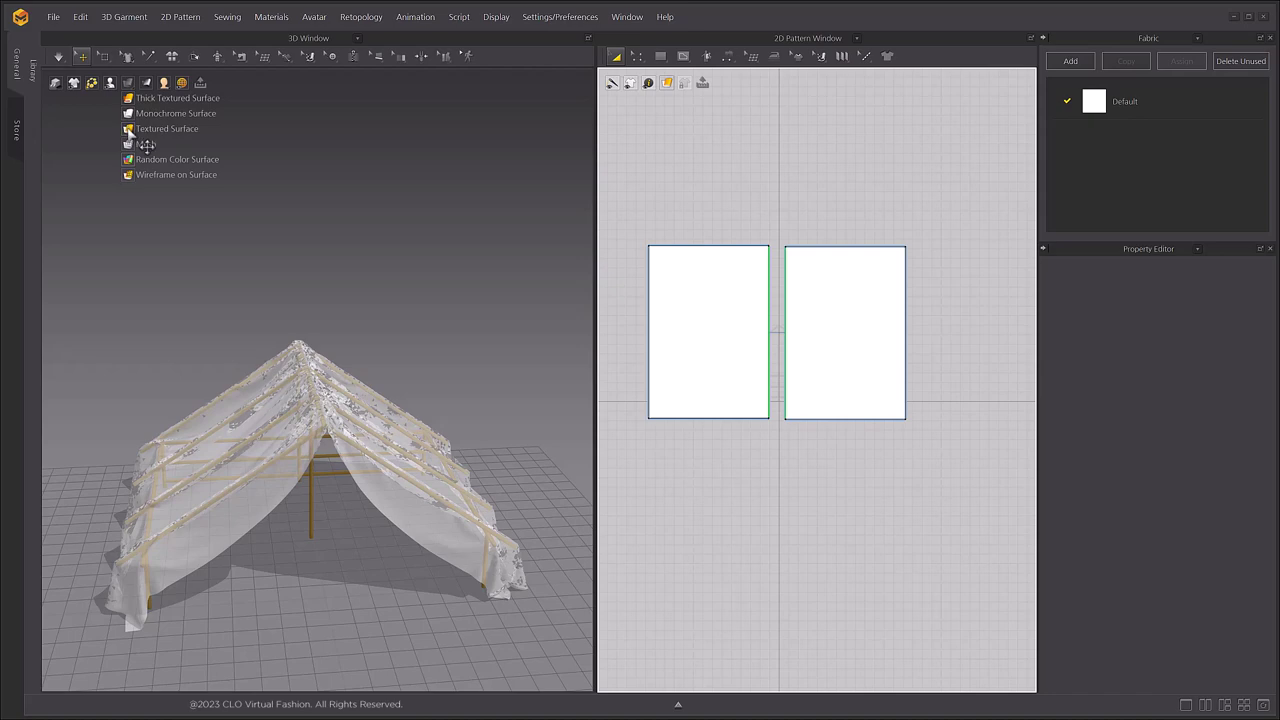
pyautogui.click(128, 130)
pyautogui.moveTo(488, 418); pyautogui.dragTo(280, 414, button='right')
pyautogui.scroll(3, 280, 414)
pyautogui.moveTo(280, 414); pyautogui.dragTo(360, 385, button='middle')
# - Simulate and pull the fabric at the ridge so it covers the front end of the ridge pole
pyautogui.press('space')
pyautogui.moveTo(260, 358); pyautogui.dragTo(316, 342)
pyautogui.moveTo(265, 351); pyautogui.dragTo(362, 352)
pyautogui.press('space')
pyautogui.moveTo(311, 374); pyautogui.dragTo(261, 402, button='right')
pyautogui.scroll(3, 261, 402)
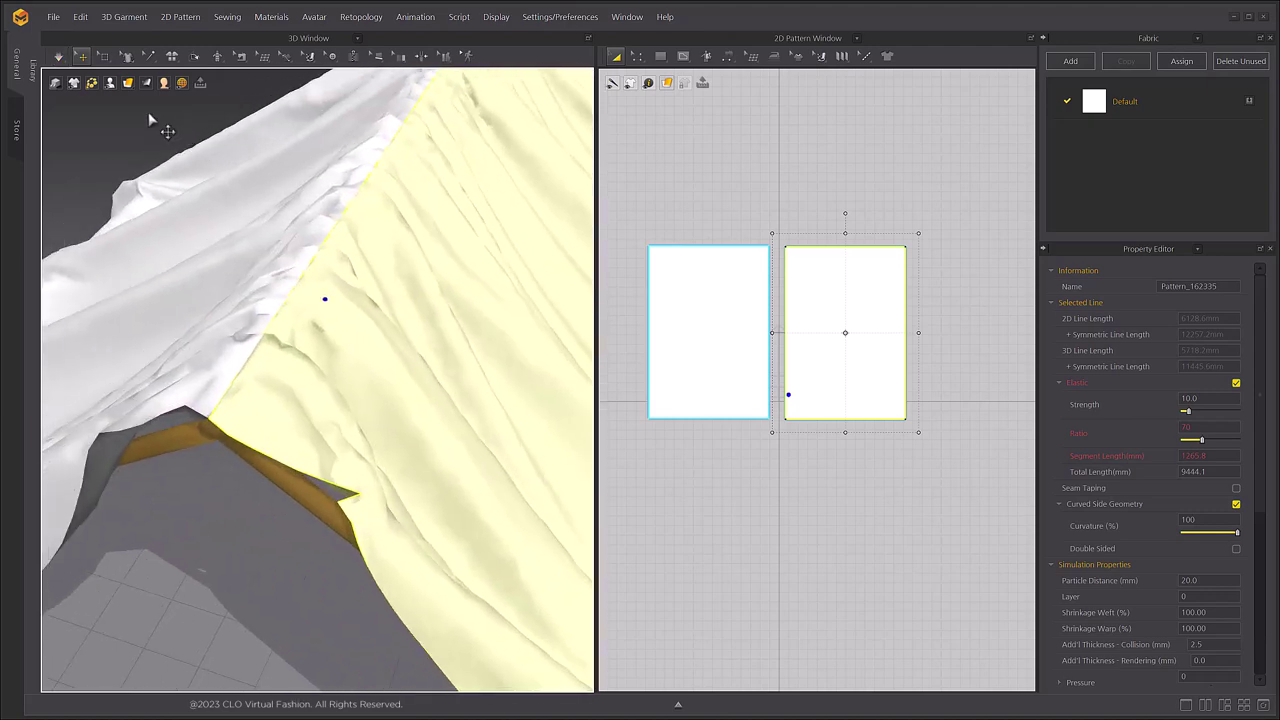
# - Fix the fabric at the front tip of the ridge seam with Pin (Box)
pyautogui.click(91, 83)
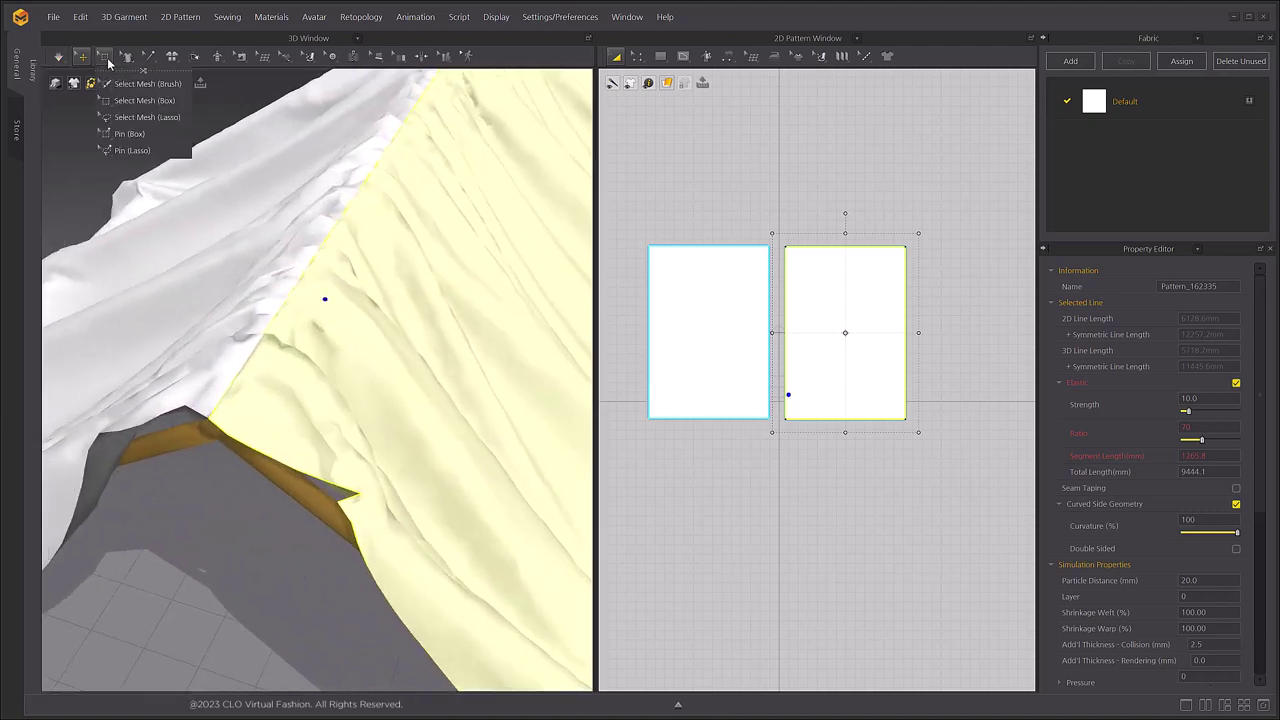
pyautogui.click(155, 135)
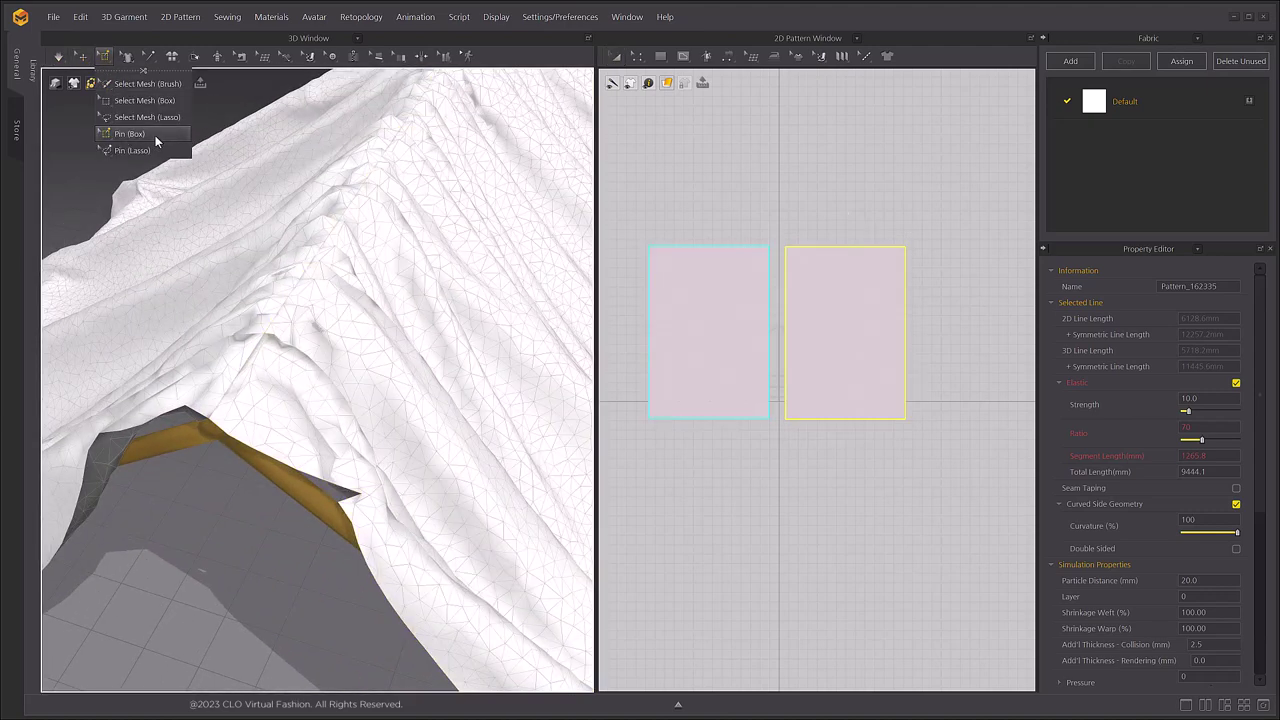
pyautogui.click(209, 420)
pyautogui.scroll(-3, 257, 495)
pyautogui.moveTo(300, 450); pyautogui.dragTo(257, 503, button='right')
pyautogui.click(289, 467)
# - Simulate and pull the fabric into place at the opposite end of the ridge pole
pyautogui.scroll(-3, 257, 503)
pyautogui.moveTo(450, 309); pyautogui.dragTo(290, 278, button='right')
pyautogui.click(83, 57)
pyautogui.press('space')
pyautogui.moveTo(390, 308); pyautogui.dragTo(310, 265)
# - Pin the fabric at the ridge seam's opposite end
pyautogui.click(104, 57)
pyautogui.scroll(2, 409, 346)
pyautogui.moveTo(409, 346); pyautogui.dragTo(410, 226, button='right')
pyautogui.scroll(2, 391, 270)
pyautogui.click(409, 213)
pyautogui.click(453, 266)
pyautogui.scroll(-2, 425, 285)
pyautogui.moveTo(425, 285); pyautogui.dragTo(397, 320, button='right')
# - Simulate the pinned tent cover so it settles over both sides of the frame
pyautogui.click(82, 57)
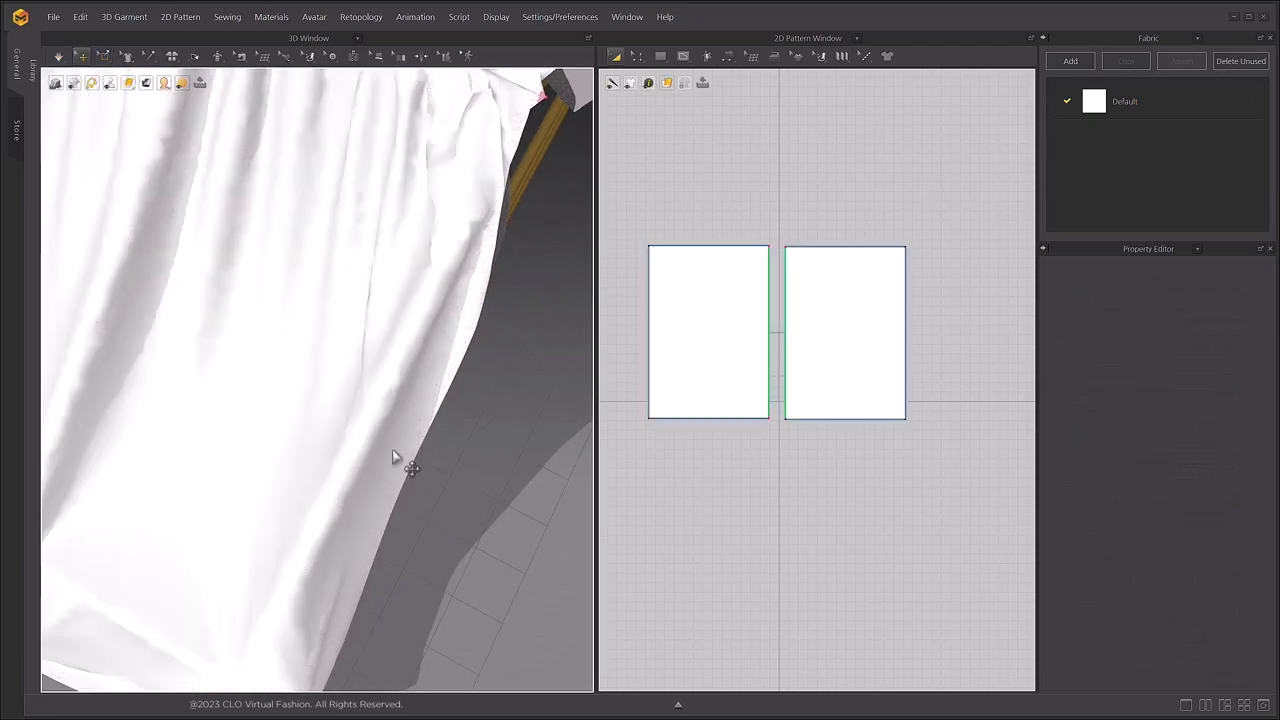
pyautogui.scroll(-3, 397, 458)
pyautogui.moveTo(397, 458)
pyautogui.mouseDown(button='right')
pyautogui.moveTo(407, 489)
pyautogui.moveTo(297, 437)
pyautogui.moveTo(400, 420)
pyautogui.mouseUp(button='right')
pyautogui.press('space')
pyautogui.click(244, 272)
pyautogui.moveTo(500, 420); pyautogui.dragTo(438, 514, button='right')
pyautogui.click(400, 543)
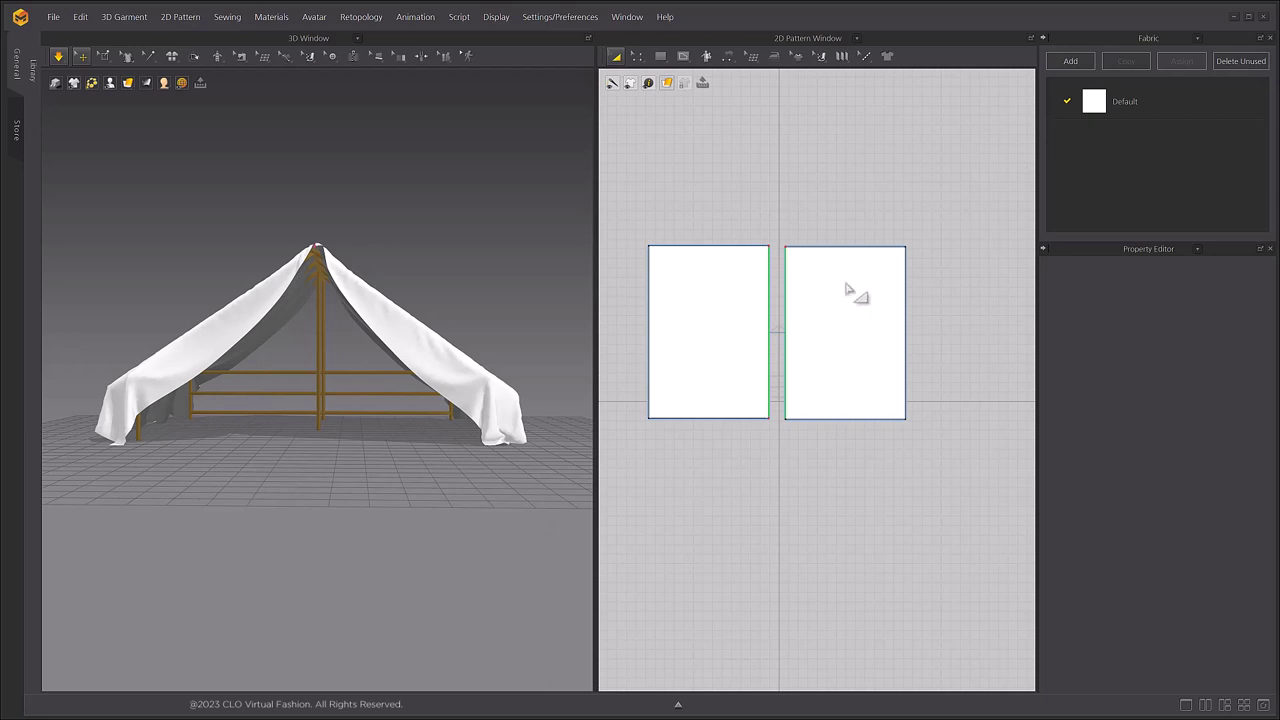
# - Draw a four-sided Polygon pattern about 1256 mm wide below the original rectangle, matching its width
pyautogui.click(662, 63)
pyautogui.click(671, 84)
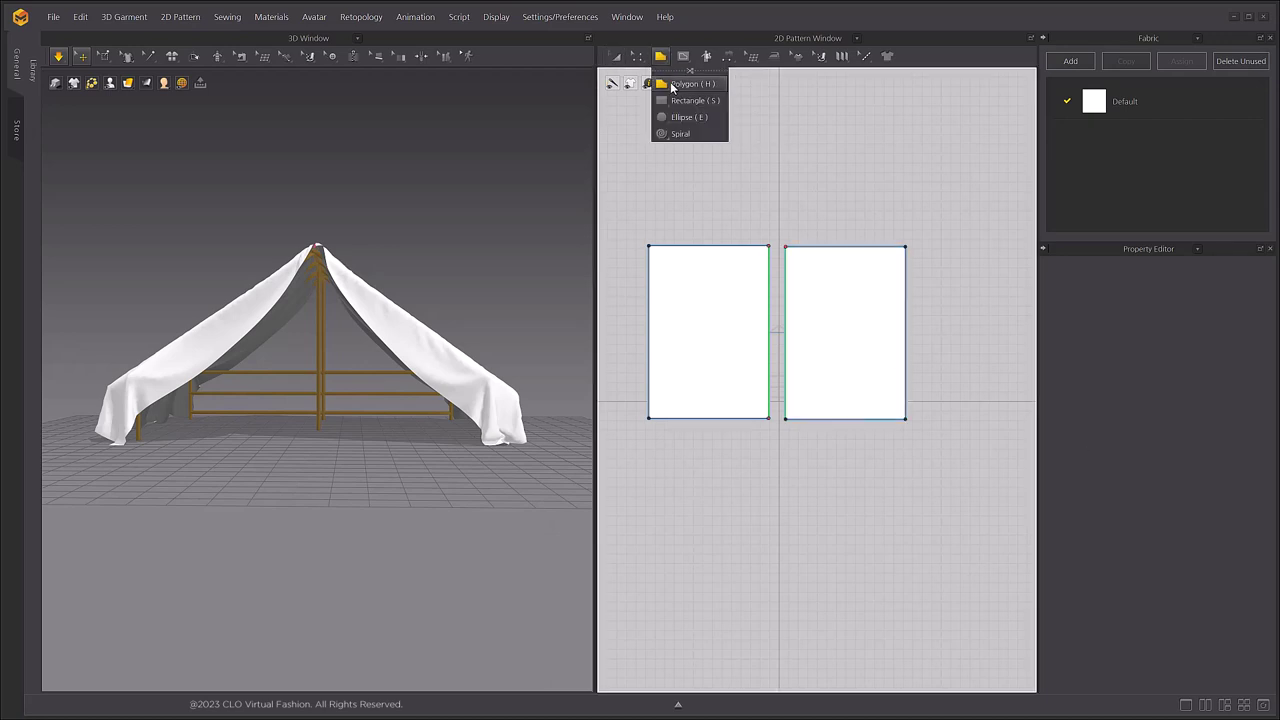
pyautogui.click(336, 268)
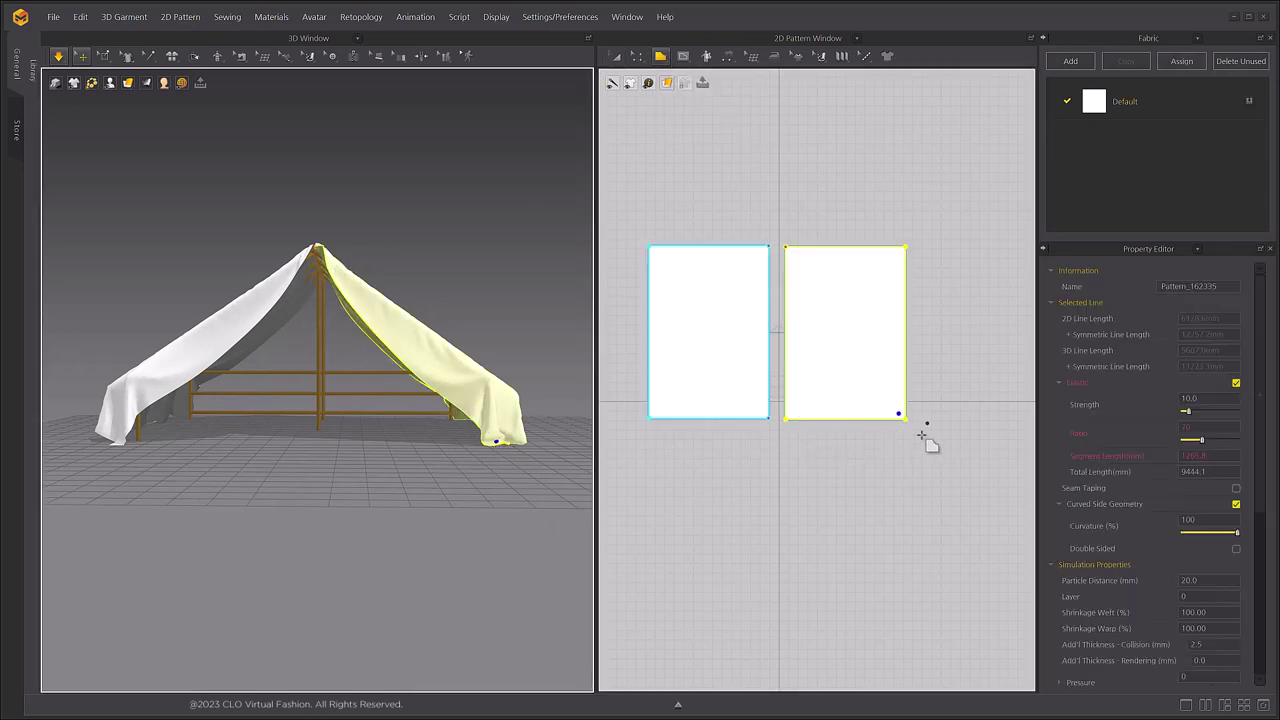
pyautogui.click(785, 440)
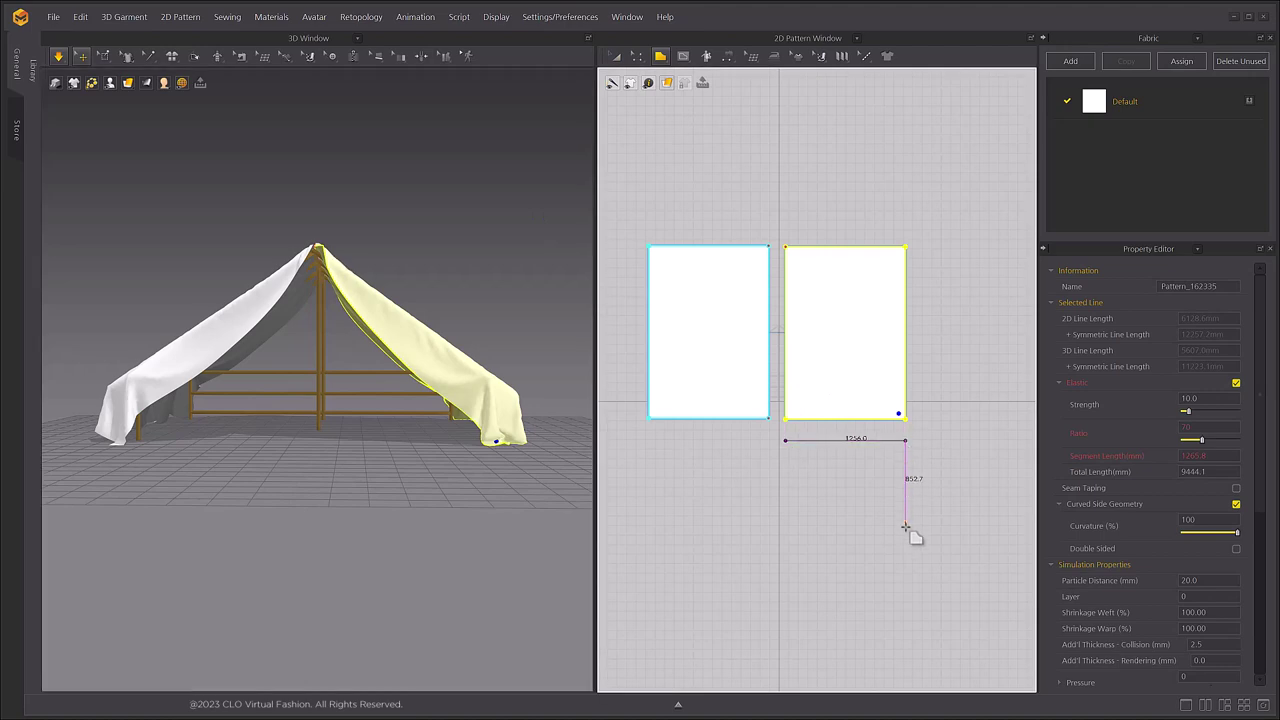
pyautogui.click(785, 440)
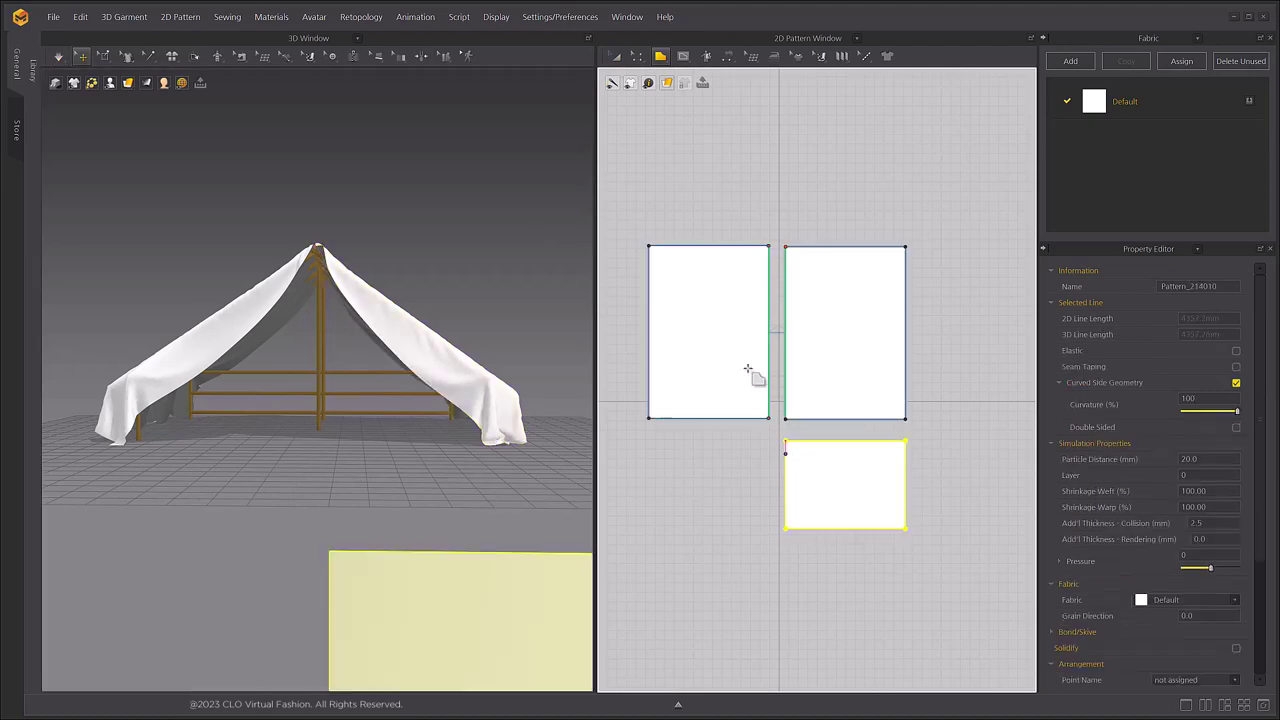
# - Move and rotate the new panel in 3D to stand in the tent's front opening, aligned with the roof slope
pyautogui.click(615, 57)
pyautogui.click(373, 559)
pyautogui.moveTo(384, 547); pyautogui.dragTo(357, 567, button='right')
pyautogui.moveTo(357, 567); pyautogui.dragTo(391, 171)
pyautogui.moveTo(431, 218); pyautogui.dragTo(357, 250)
pyautogui.click(339, 231)
pyautogui.moveTo(359, 187); pyautogui.dragTo(386, 214)
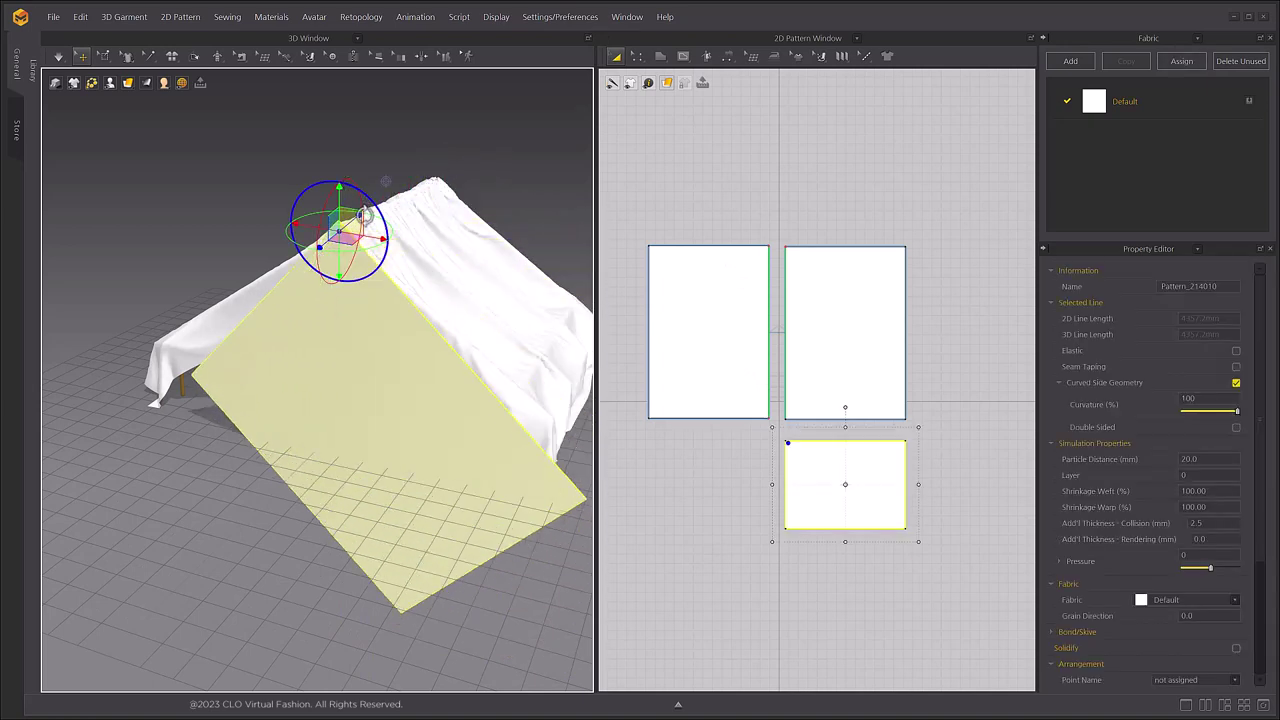
pyautogui.moveTo(395, 395); pyautogui.dragTo(413, 379, button='right')
pyautogui.moveTo(332, 250); pyautogui.dragTo(317, 259)
pyautogui.click(247, 224)
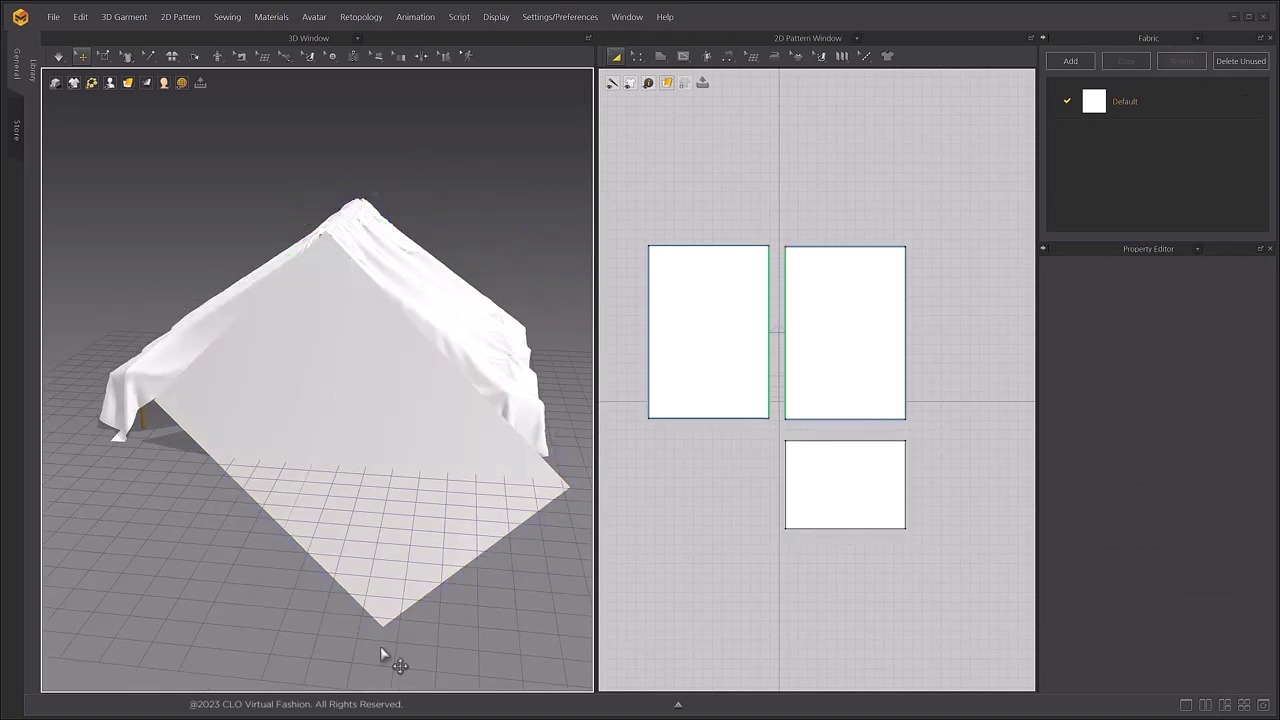
# - Delete the panel's lower inner corner and move the remaining lower point inward to form a triangular door flap
pyautogui.click(636, 58)
pyautogui.click(177, 407)
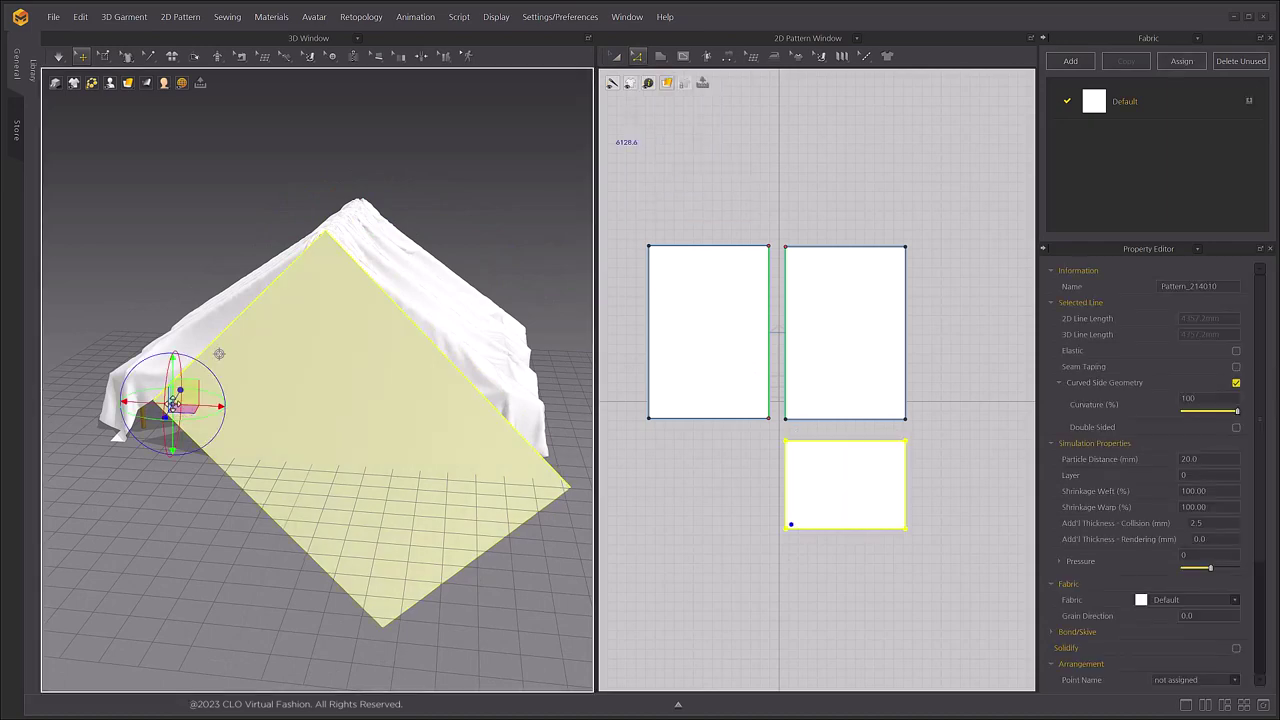
pyautogui.click(776, 559)
pyautogui.press('Delete')
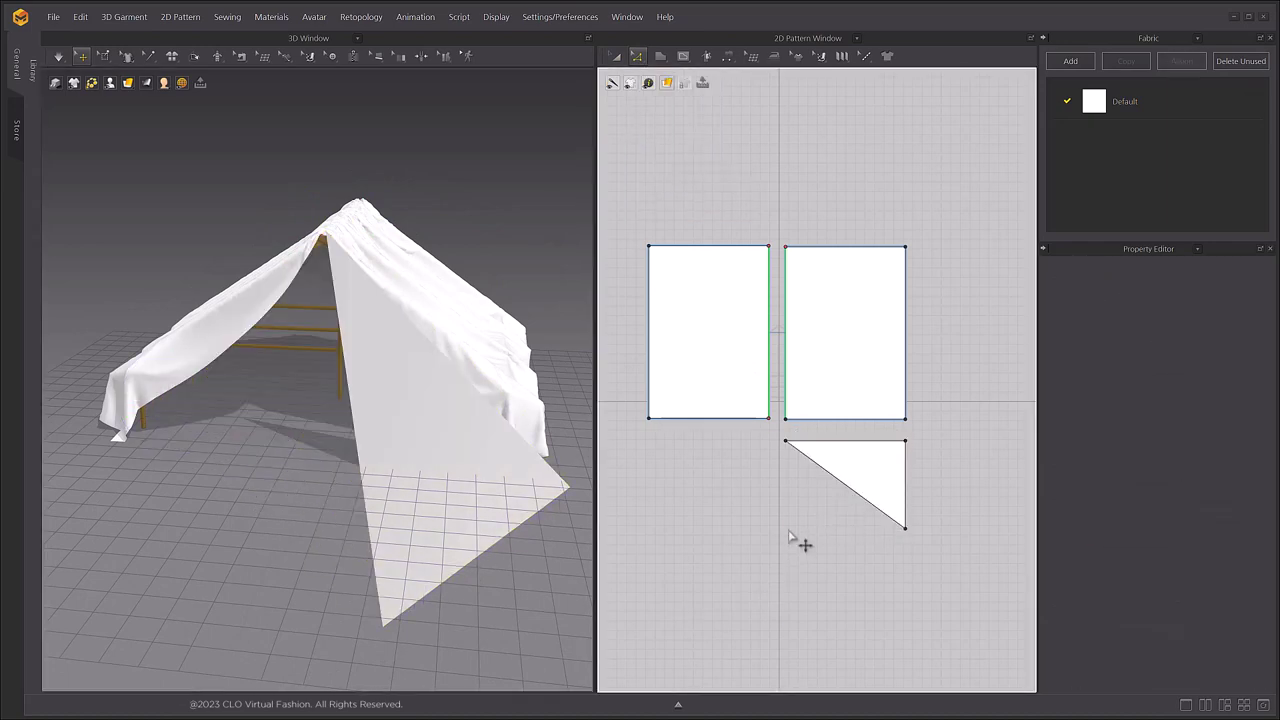
pyautogui.click(395, 612)
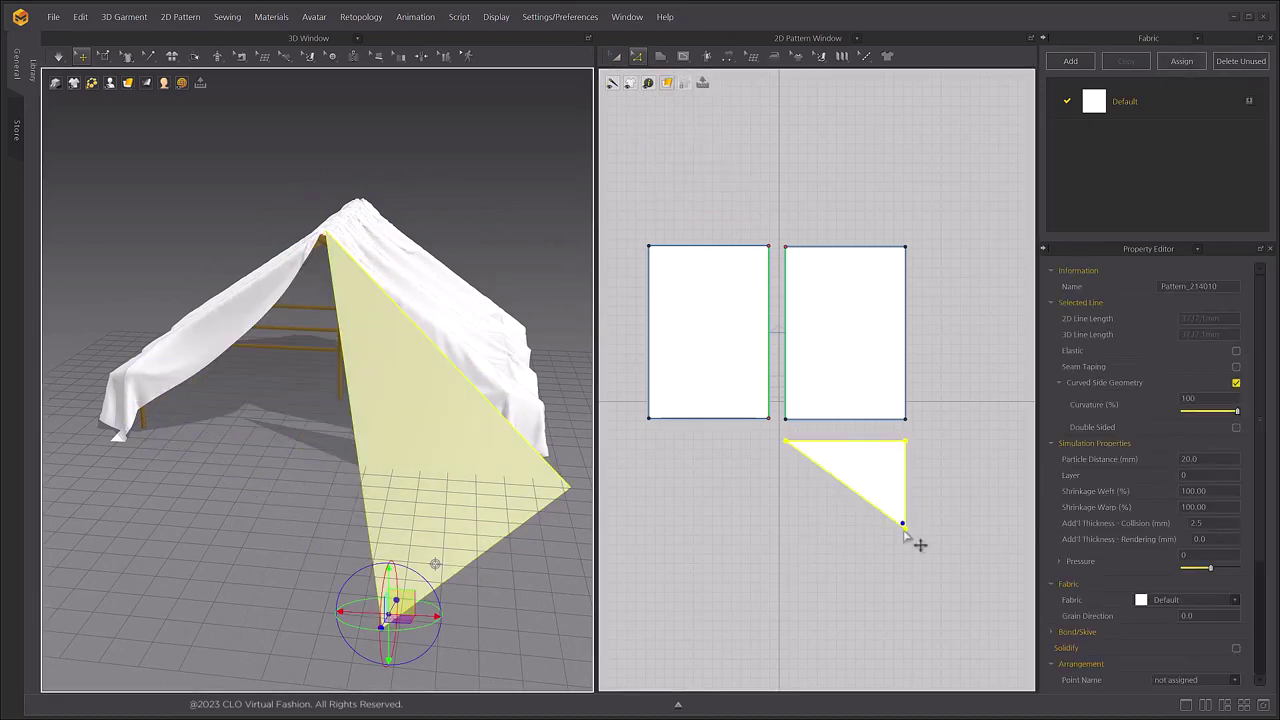
pyautogui.moveTo(905, 540); pyautogui.dragTo(841, 502)
pyautogui.click(861, 576)
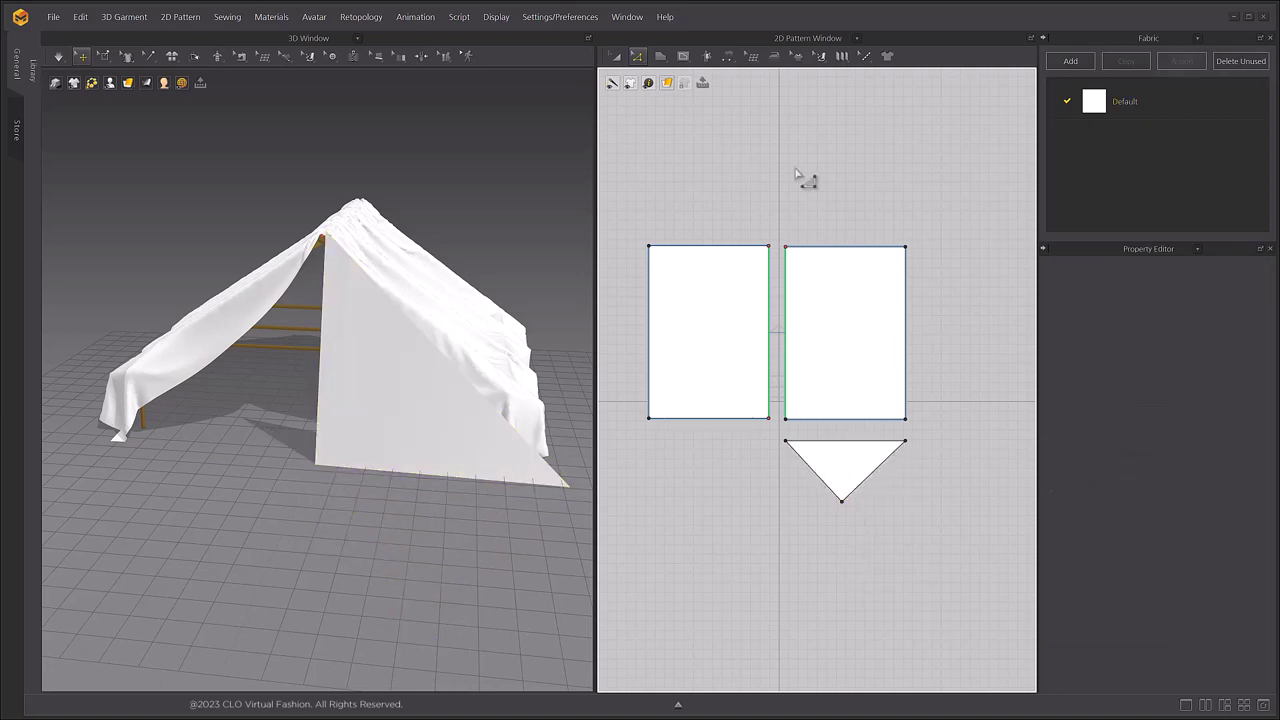
# - Sew the triangle's upper edge to the adjacent short edge of the original rectangle with Segment Sewing
pyautogui.click(730, 56)
pyautogui.click(765, 97)
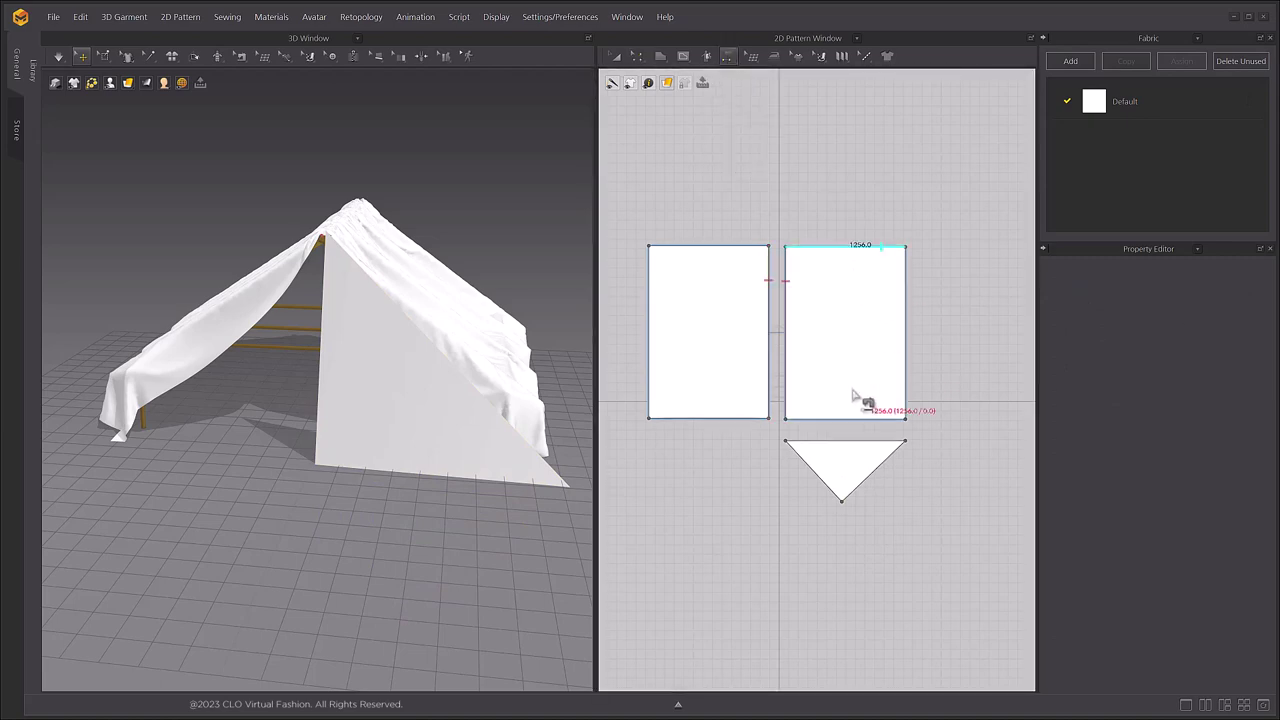
pyautogui.click(825, 441)
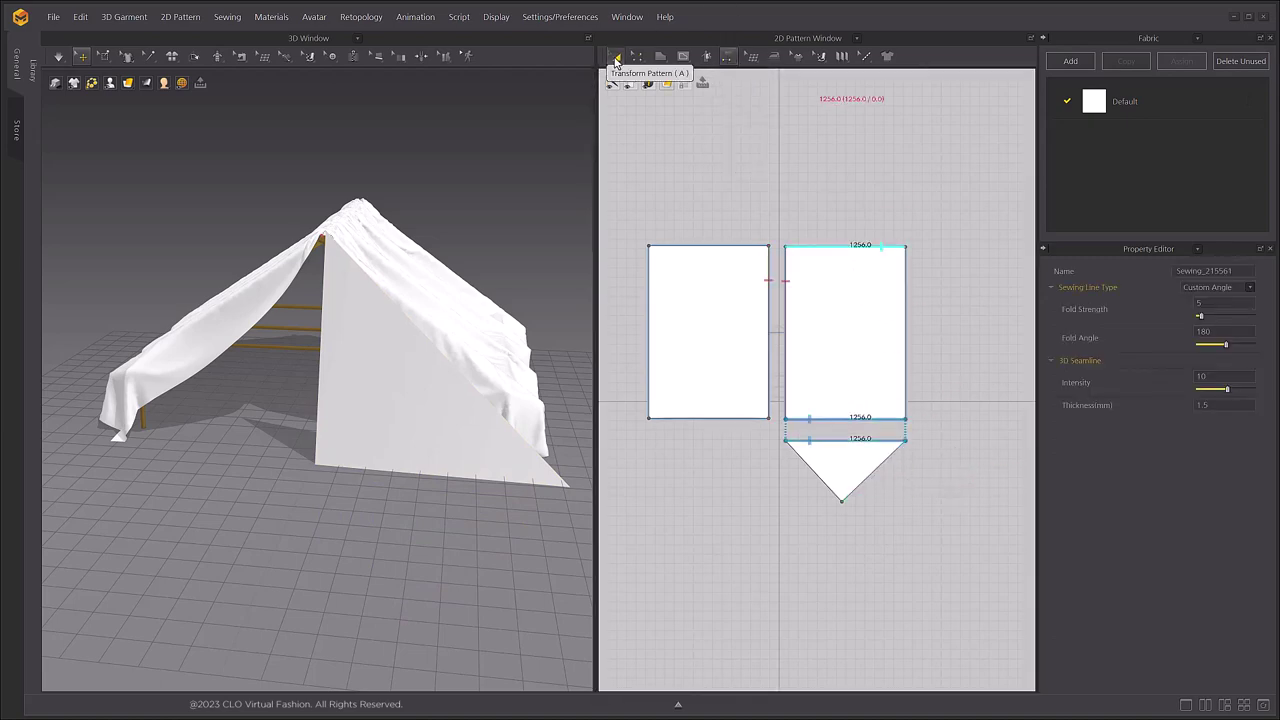
# - Clone the triangle as a symmetric pattern with sewing and place it below the mirrored rectangle
pyautogui.click(616, 56)
pyautogui.click(358, 354)
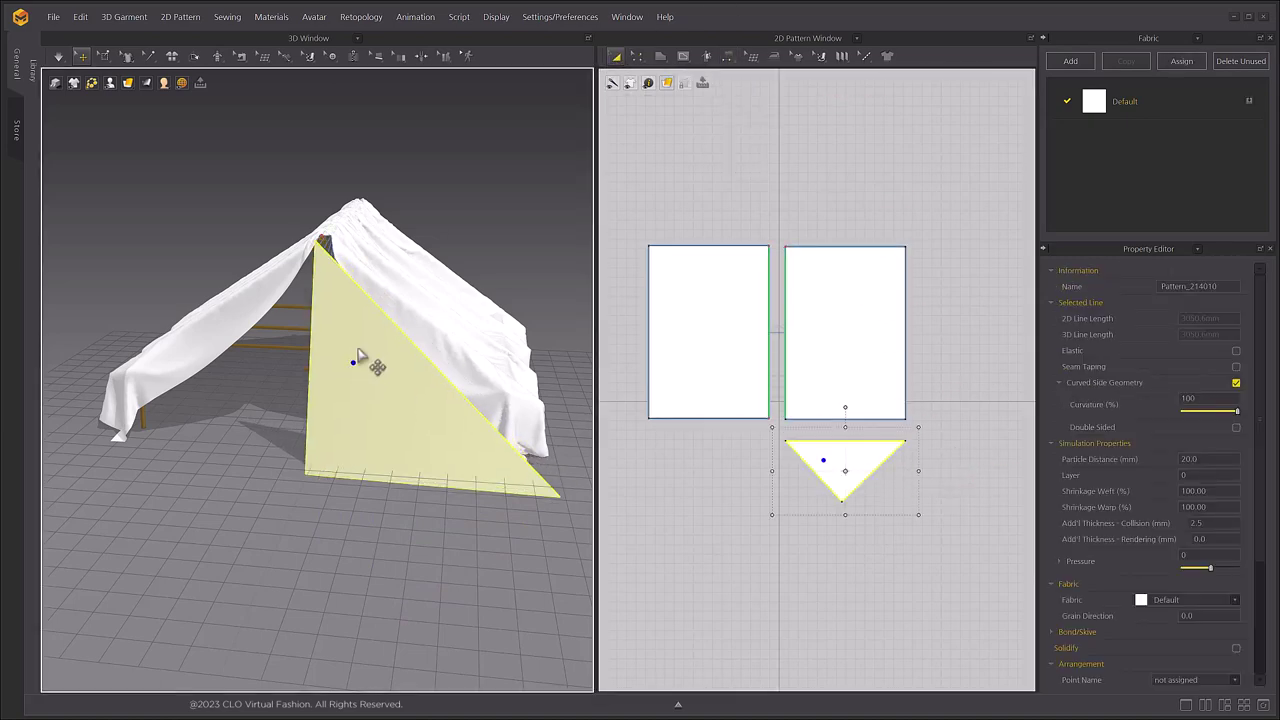
pyautogui.rightClick(826, 450)
pyautogui.click(895, 193)
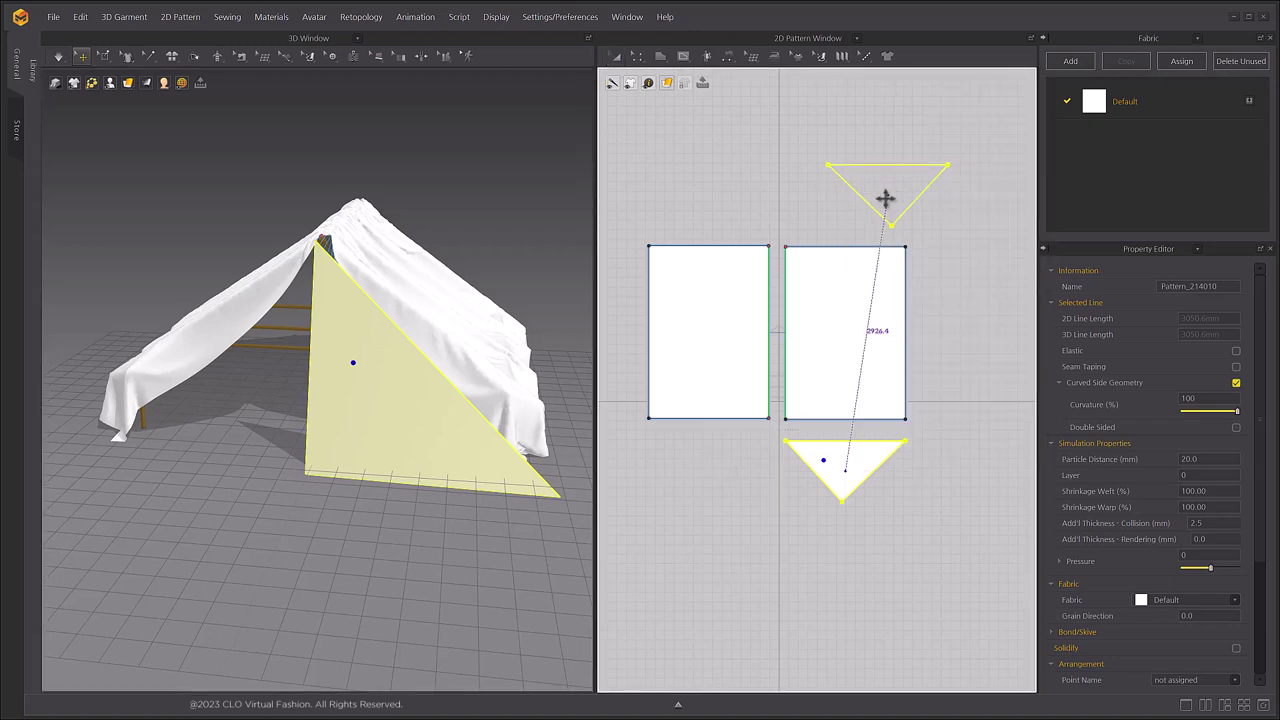
pyautogui.click(711, 471)
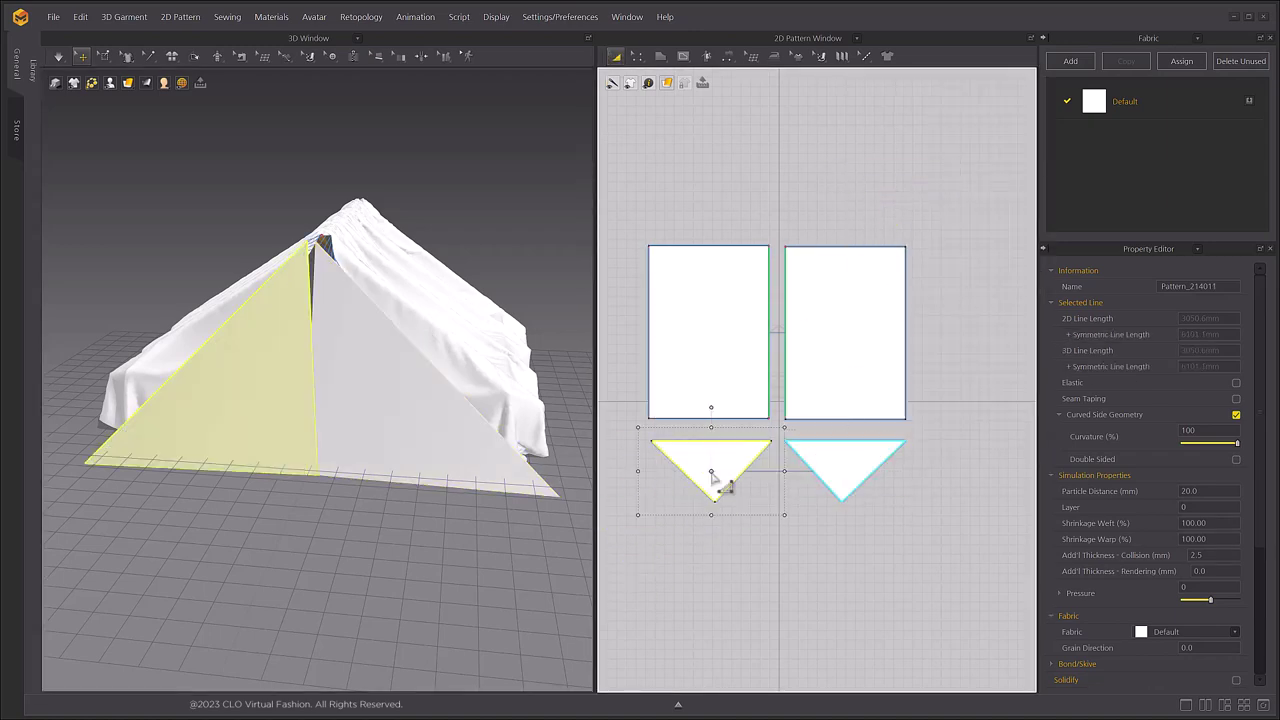
# - Simulate the sewn triangular flaps so they hang across the tent's front opening
pyautogui.click(525, 281)
pyautogui.moveTo(523, 276); pyautogui.dragTo(511, 299, button='right')
pyautogui.press('space')
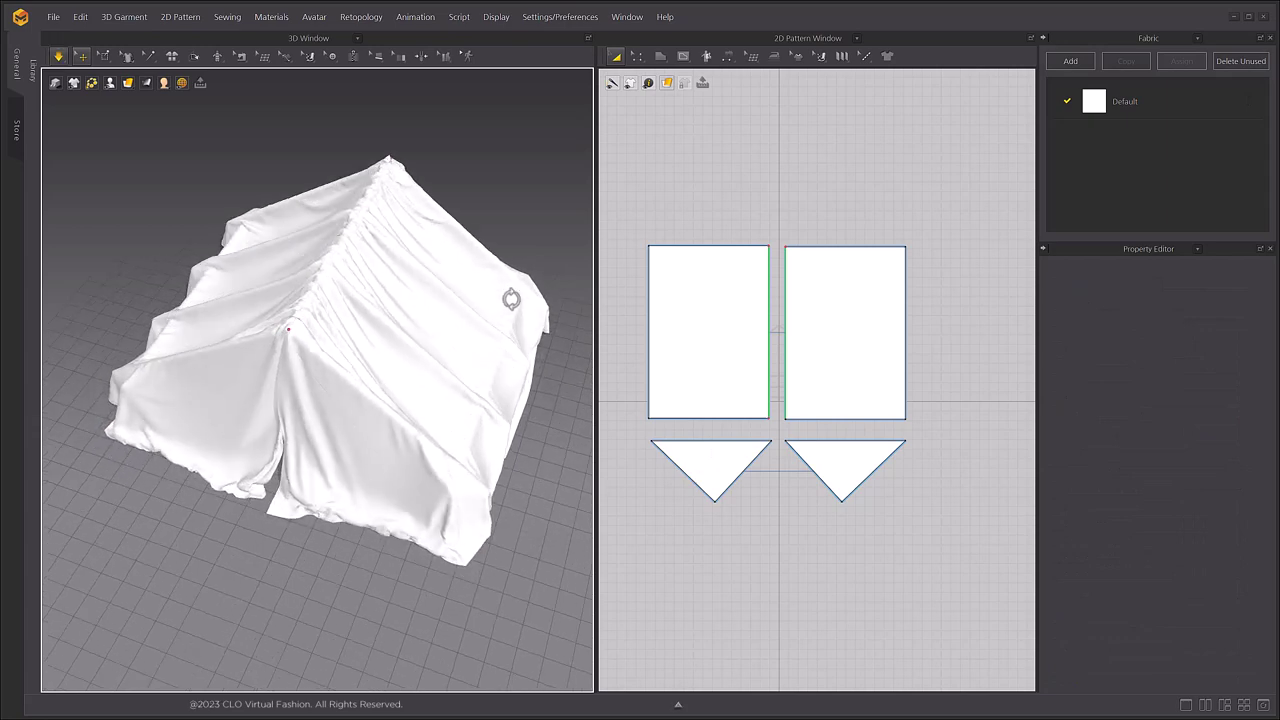
# - Copy both triangular front flaps, paste them at the tent's open rear end and flip the copies horizontally
pyautogui.click(345, 472)
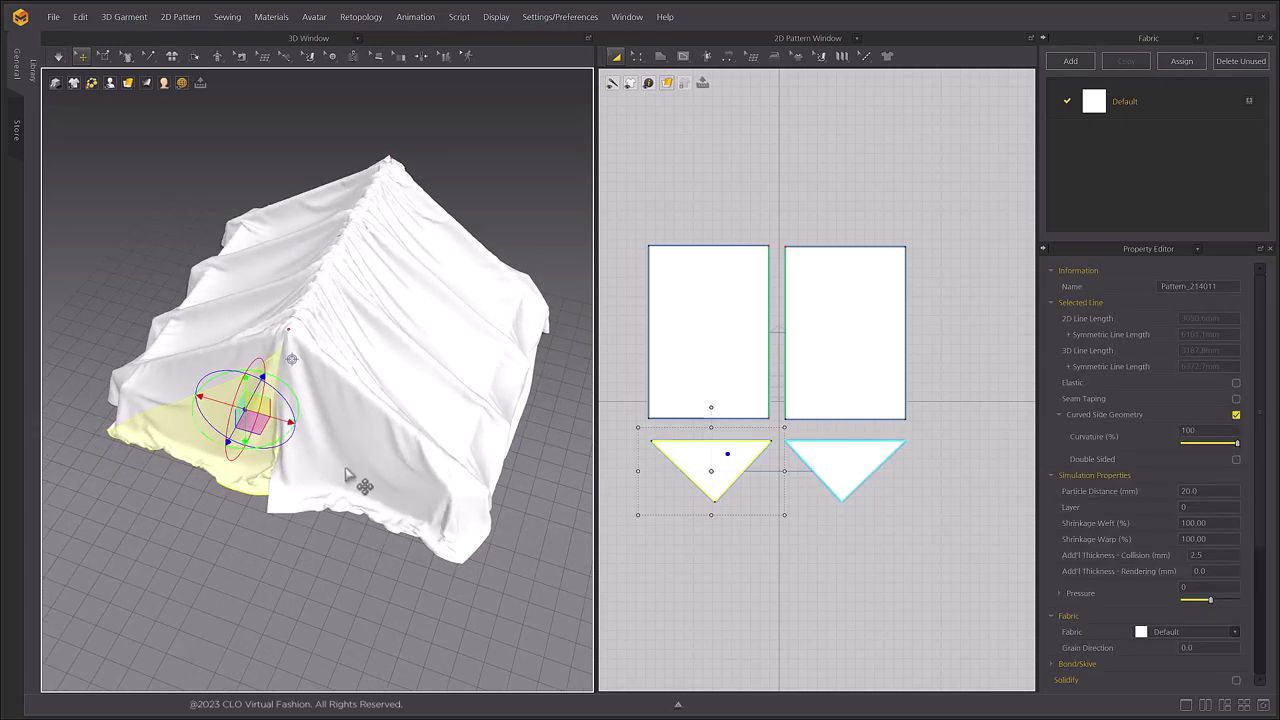
pyautogui.moveTo(506, 197); pyautogui.dragTo(486, 247, button='right')
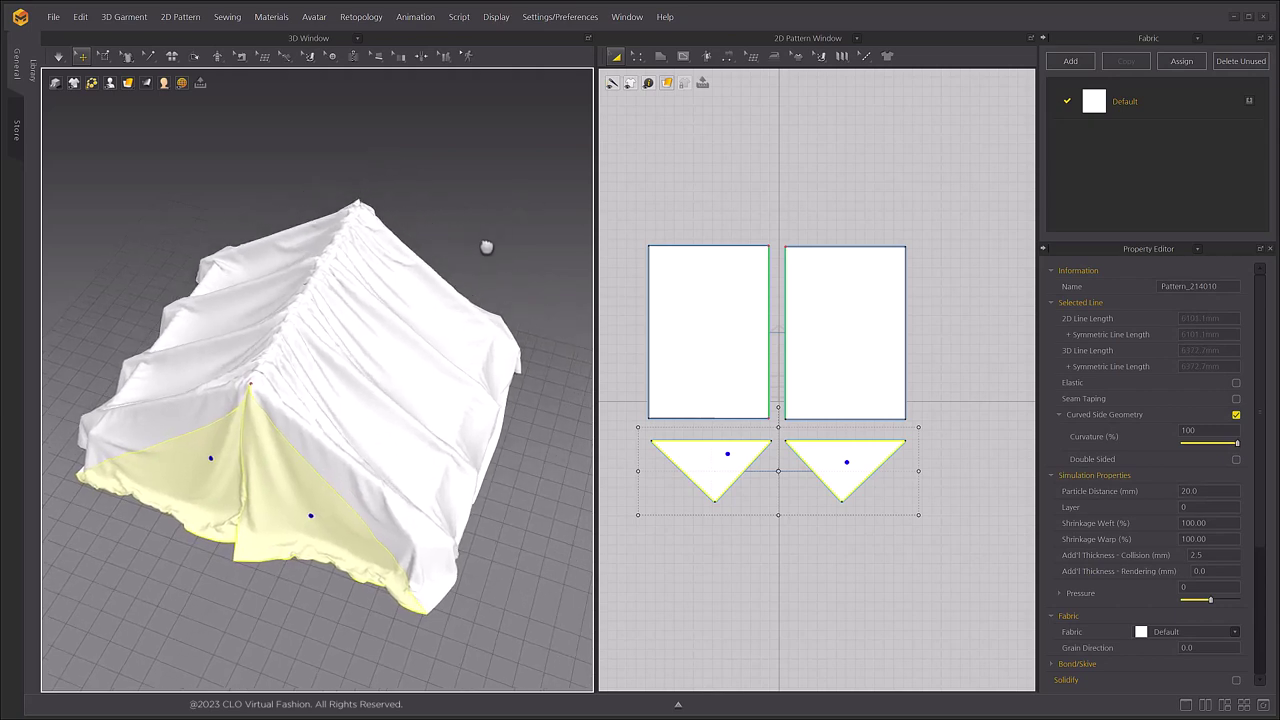
pyautogui.rightClick(300, 502)
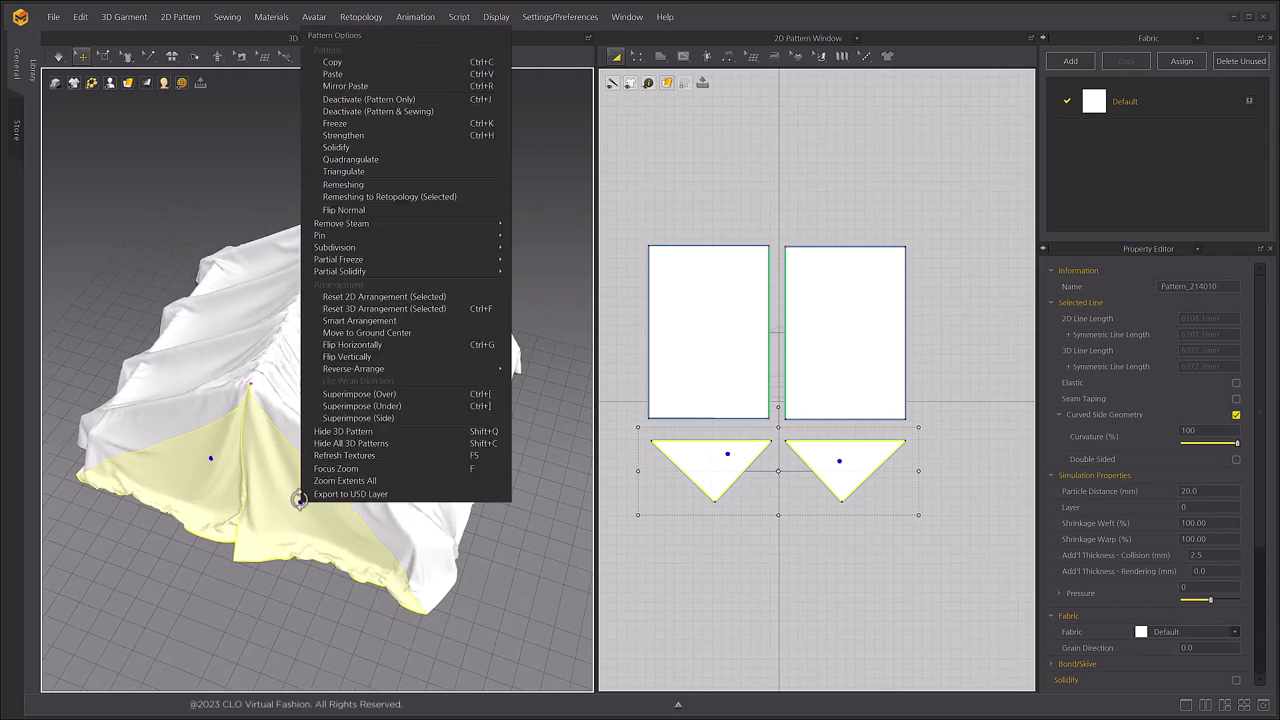
pyautogui.click(360, 65)
pyautogui.rightClick(432, 176)
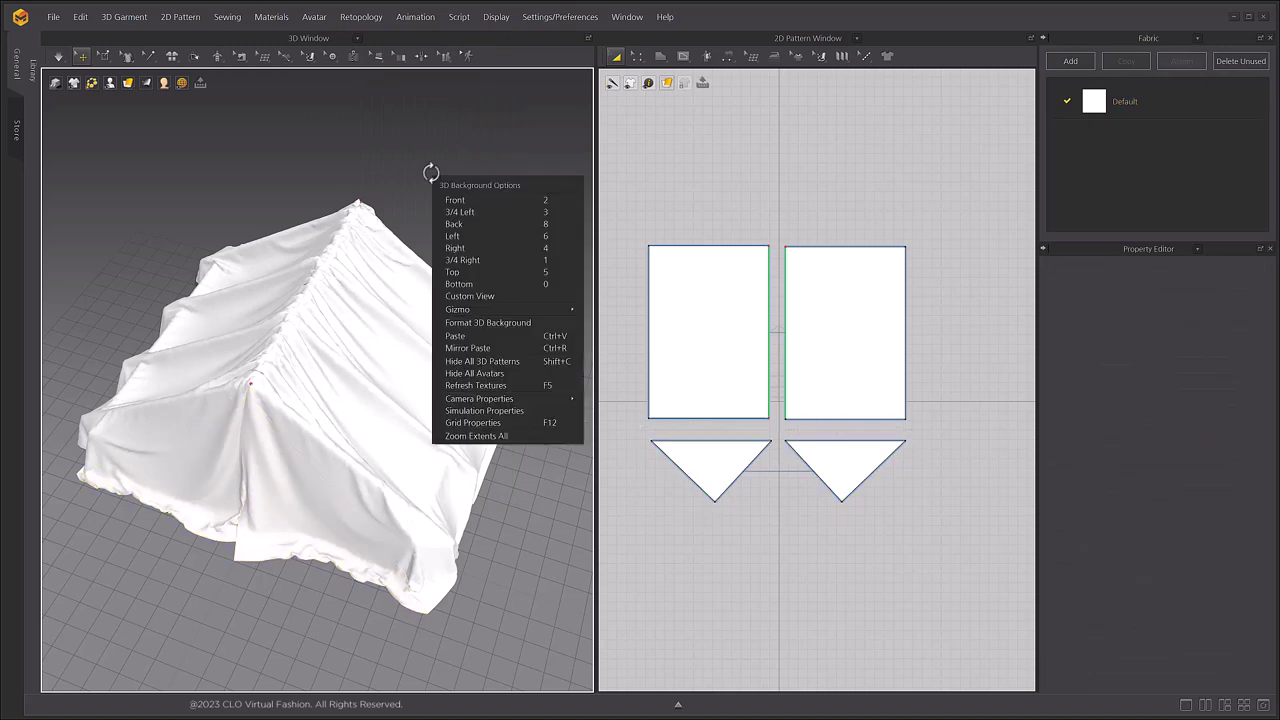
pyautogui.click(472, 339)
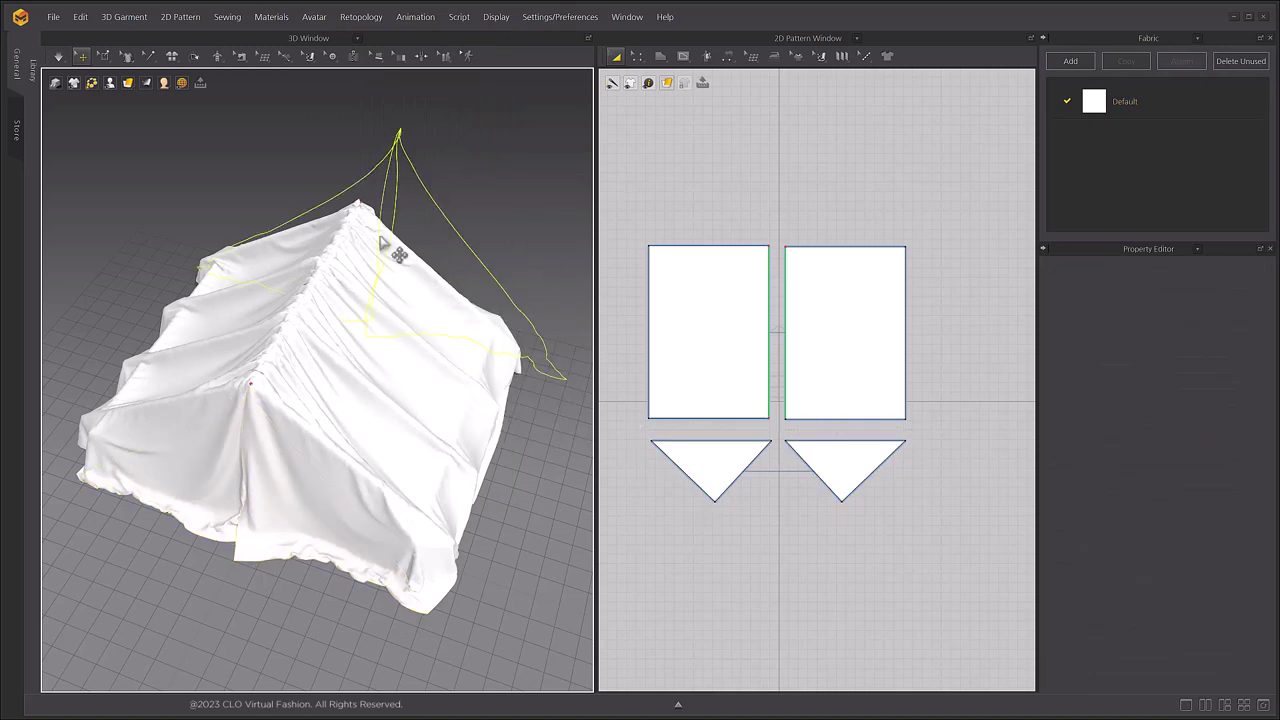
pyautogui.rightClick(535, 373)
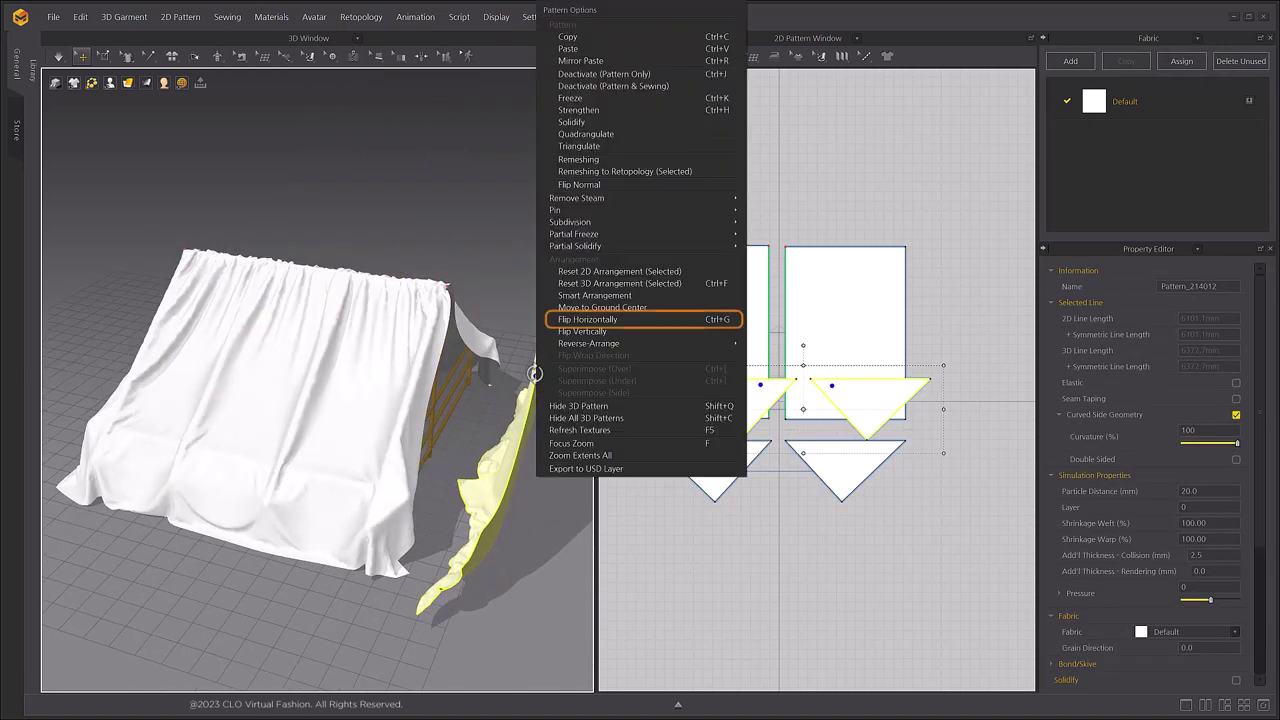
pyautogui.click(584, 321)
# - Sew the rear triangles' upper edges to the roof panels' rear short edges and join the triangles along their center edges
pyautogui.moveTo(538, 428); pyautogui.dragTo(406, 394, button='right')
pyautogui.moveTo(406, 396); pyautogui.dragTo(467, 404)
pyautogui.click(402, 434)
pyautogui.click(425, 355)
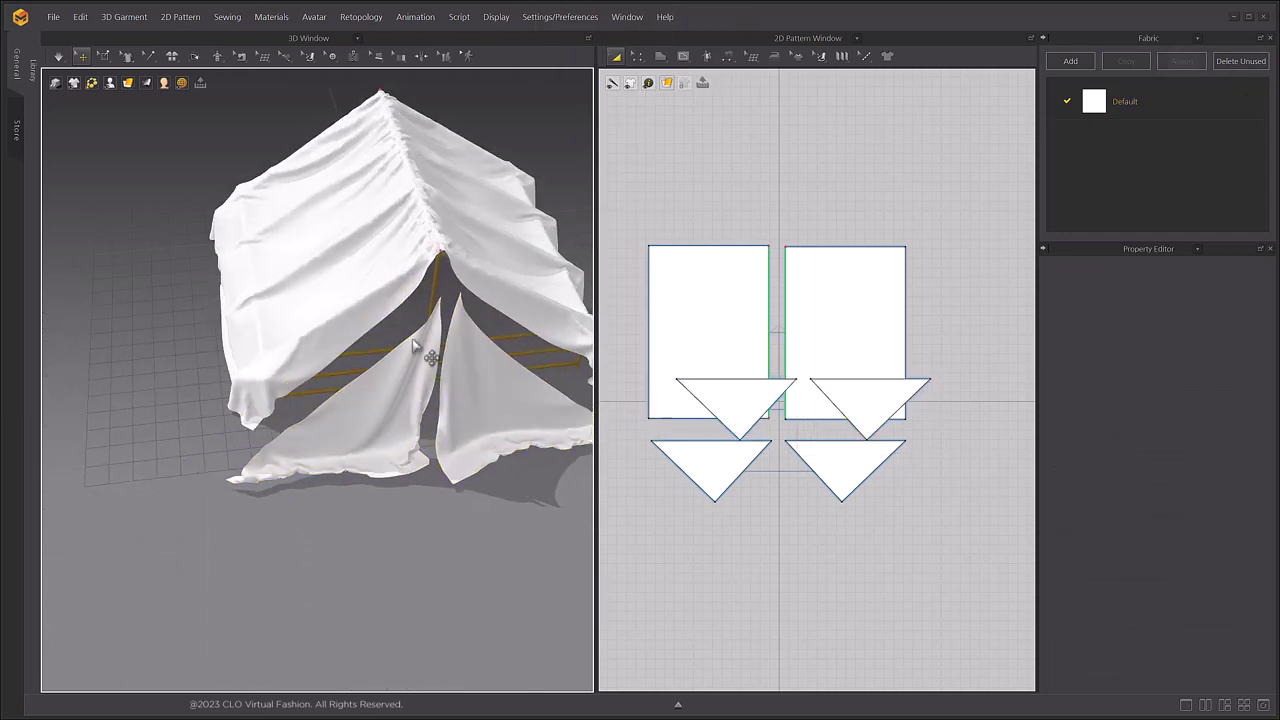
pyautogui.click(242, 56)
pyautogui.click(261, 101)
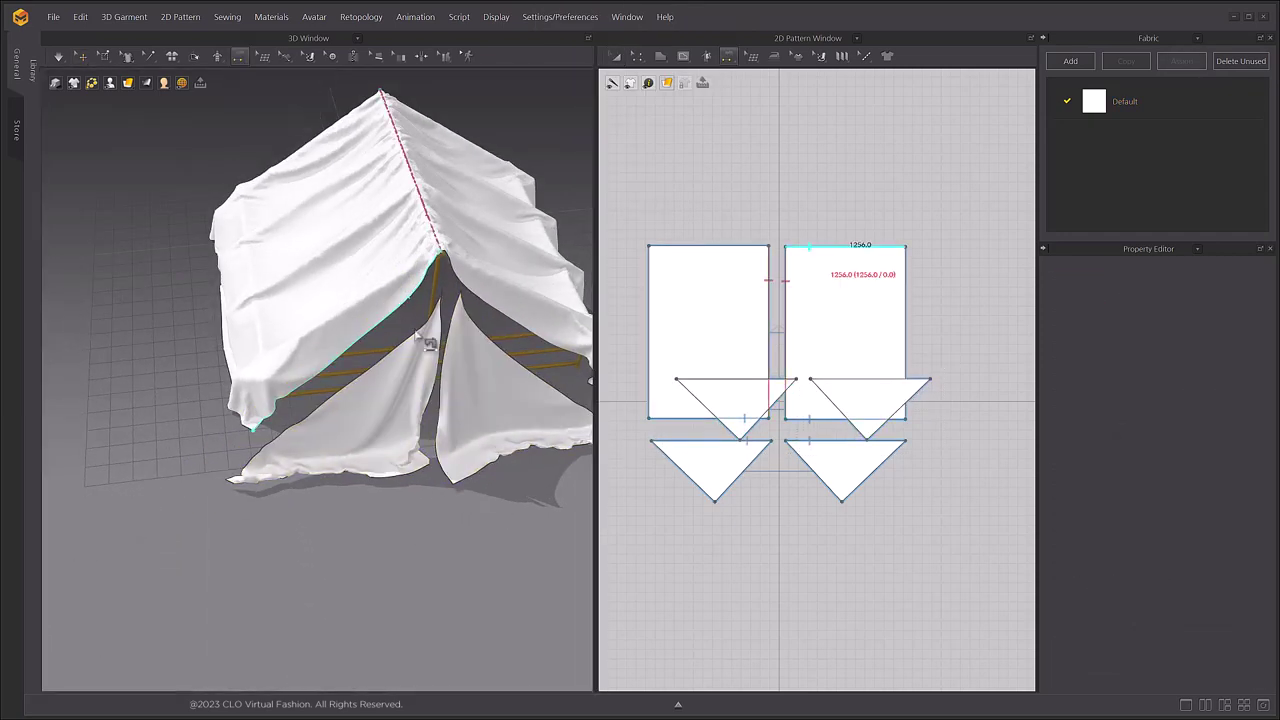
pyautogui.click(421, 339)
pyautogui.click(420, 295)
pyautogui.click(443, 332)
pyautogui.click(464, 335)
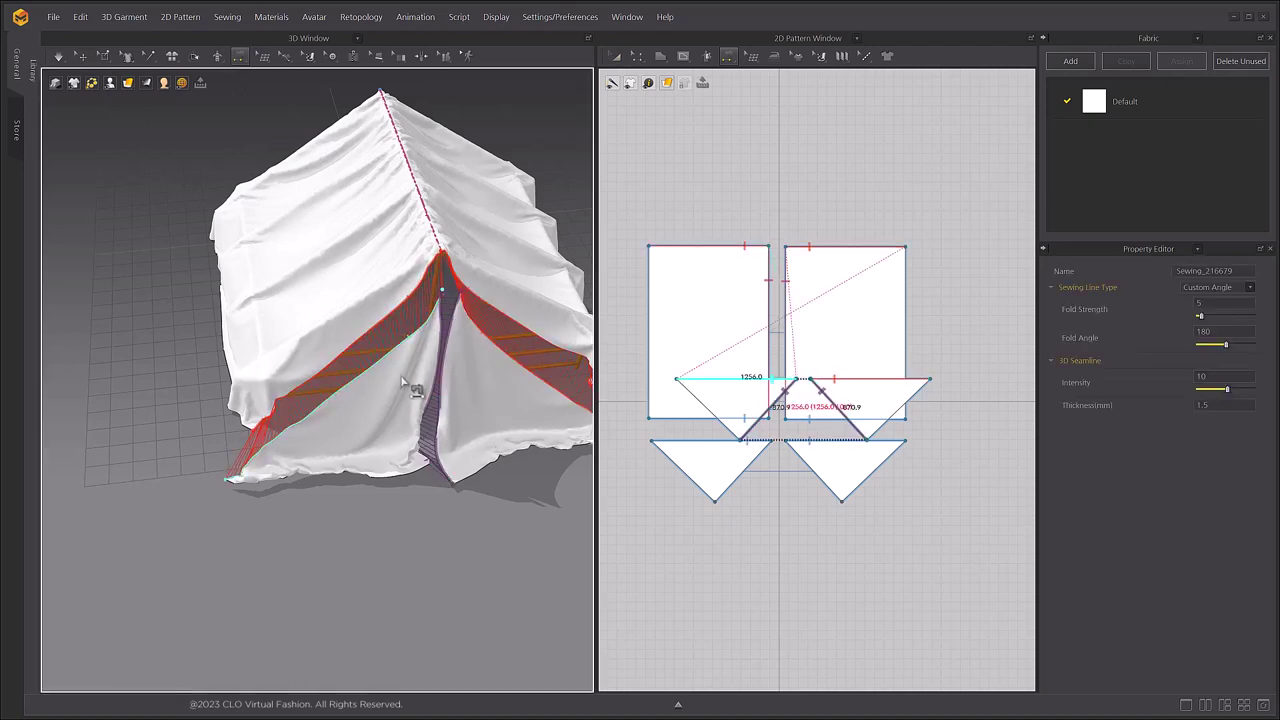
# - Simulate the sewn rear triangles closing the tent's back, and pull the front flaps apart during the simulation
pyautogui.click(58, 56)
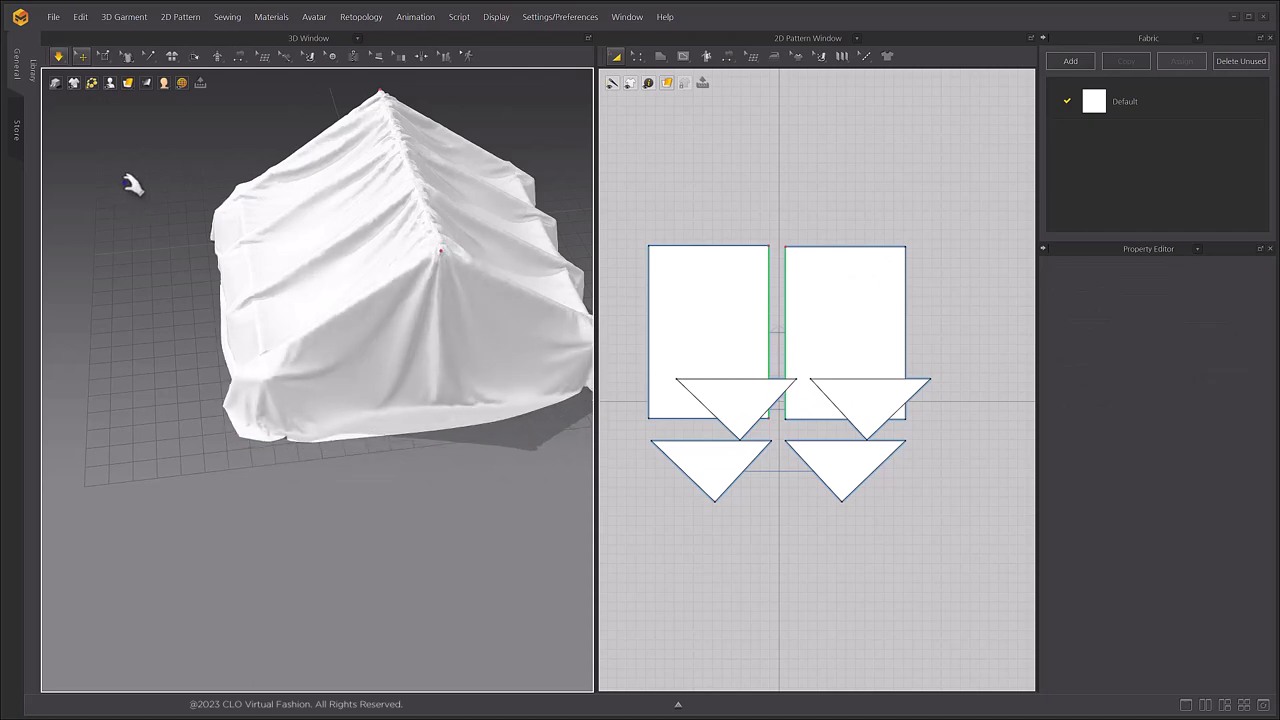
pyautogui.moveTo(241, 300); pyautogui.dragTo(267, 269, button='right')
pyautogui.press('space')
pyautogui.moveTo(330, 378); pyautogui.dragTo(398, 411)
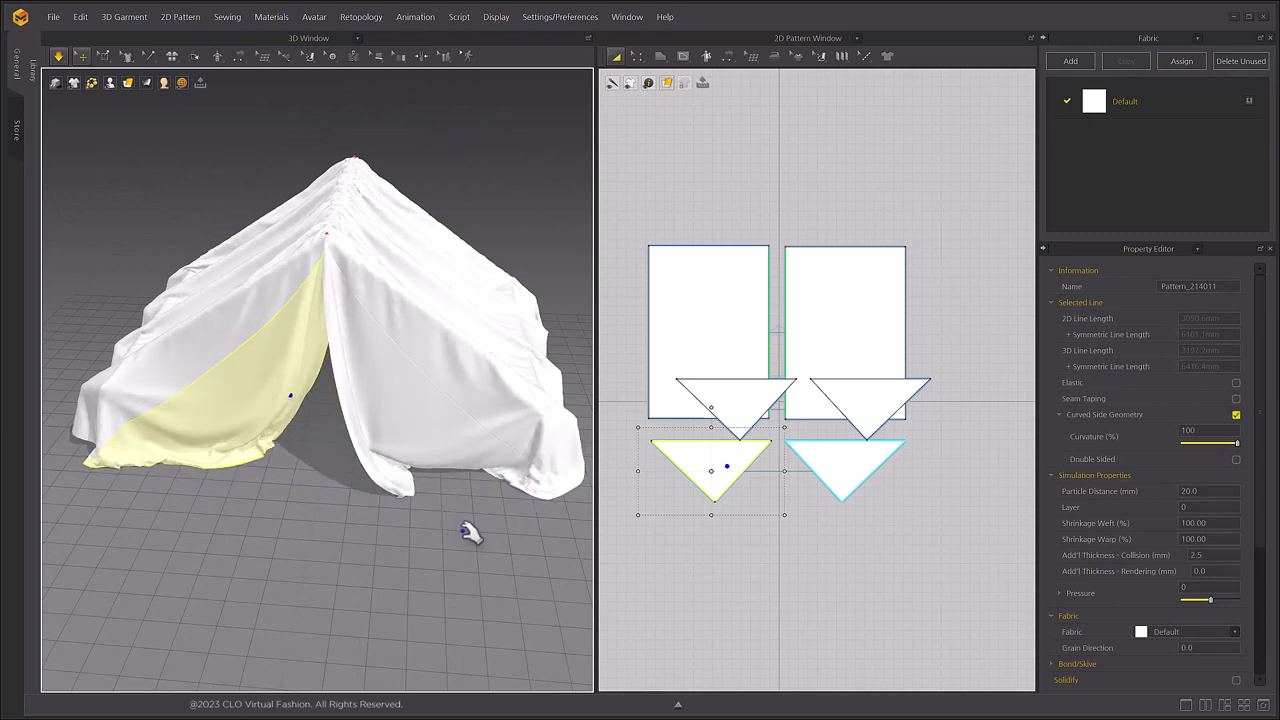
pyautogui.moveTo(459, 523); pyautogui.dragTo(405, 470, button='right')
pyautogui.moveTo(397, 466); pyautogui.dragTo(420, 476)
pyautogui.moveTo(330, 460); pyautogui.dragTo(394, 462, button='right')
pyautogui.moveTo(394, 462); pyautogui.dragTo(449, 469)
pyautogui.moveTo(455, 470); pyautogui.dragTo(380, 480, button='right')
# - With the simulation running, pull the roof panels' lower edges and corners outward all around so they drape over the frame
pyautogui.moveTo(449, 449); pyautogui.dragTo(417, 474)
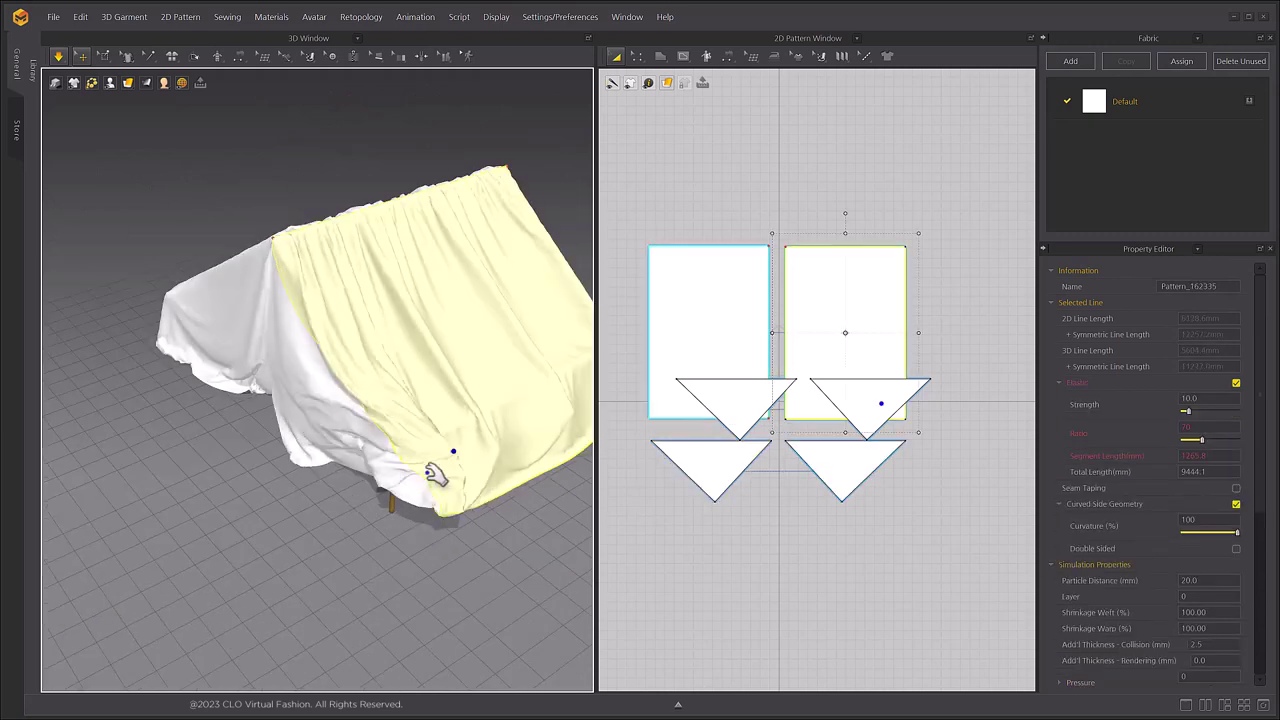
pyautogui.moveTo(437, 366); pyautogui.dragTo(501, 411)
pyautogui.moveTo(530, 486); pyautogui.dragTo(546, 453)
pyautogui.moveTo(575, 391); pyautogui.dragTo(598, 356)
pyautogui.moveTo(452, 431); pyautogui.dragTo(437, 431)
pyautogui.moveTo(437, 431); pyautogui.dragTo(510, 436, button='right')
pyautogui.moveTo(434, 431); pyautogui.dragTo(425, 445)
pyautogui.moveTo(306, 369); pyautogui.dragTo(235, 395, button='right')
pyautogui.moveTo(414, 510); pyautogui.dragTo(425, 537)
pyautogui.moveTo(375, 355); pyautogui.dragTo(406, 560, button='right')
pyautogui.moveTo(406, 560); pyautogui.dragTo(263, 449)
pyautogui.moveTo(263, 449); pyautogui.dragTo(260, 489, button='right')
pyautogui.moveTo(260, 489); pyautogui.dragTo(222, 437)
pyautogui.moveTo(222, 437); pyautogui.dragTo(86, 457, button='right')
pyautogui.moveTo(86, 457); pyautogui.dragTo(314, 497)
pyautogui.moveTo(314, 497); pyautogui.dragTo(277, 508, button='right')
pyautogui.moveTo(277, 508); pyautogui.dragTo(300, 534)
pyautogui.moveTo(300, 534); pyautogui.dragTo(188, 458, button='right')
pyautogui.moveTo(188, 458); pyautogui.dragTo(155, 490)
pyautogui.moveTo(194, 428); pyautogui.dragTo(176, 434)
pyautogui.moveTo(143, 486)
pyautogui.mouseDown()
pyautogui.moveTo(190, 558)
pyautogui.moveTo(265, 533)
pyautogui.mouseUp()
pyautogui.moveTo(321, 598); pyautogui.dragTo(351, 621)
pyautogui.moveTo(351, 621); pyautogui.dragTo(318, 562, button='right')
pyautogui.moveTo(318, 562); pyautogui.dragTo(301, 543)
pyautogui.moveTo(286, 606); pyautogui.dragTo(443, 563)
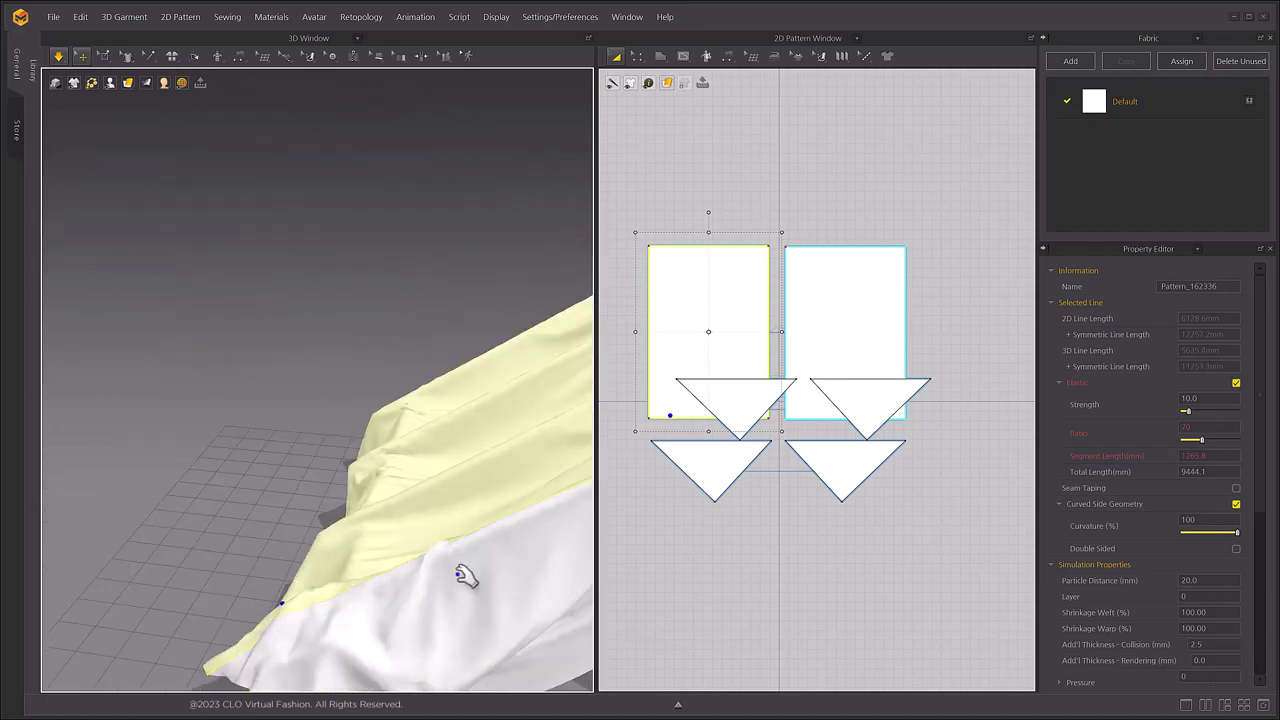
pyautogui.moveTo(443, 563); pyautogui.dragTo(383, 437, button='right')
pyautogui.moveTo(383, 437); pyautogui.dragTo(377, 417)
pyautogui.moveTo(377, 417); pyautogui.dragTo(491, 467, button='right')
# - Stop the simulation and pin small mesh areas at three spots along each roof panel's front edge with the box mesh selection
pyautogui.click(59, 57)
pyautogui.moveTo(109, 61)
pyautogui.click(121, 134)
pyautogui.click(617, 611)
pyautogui.moveTo(465, 363); pyautogui.dragTo(491, 347, button='middle')
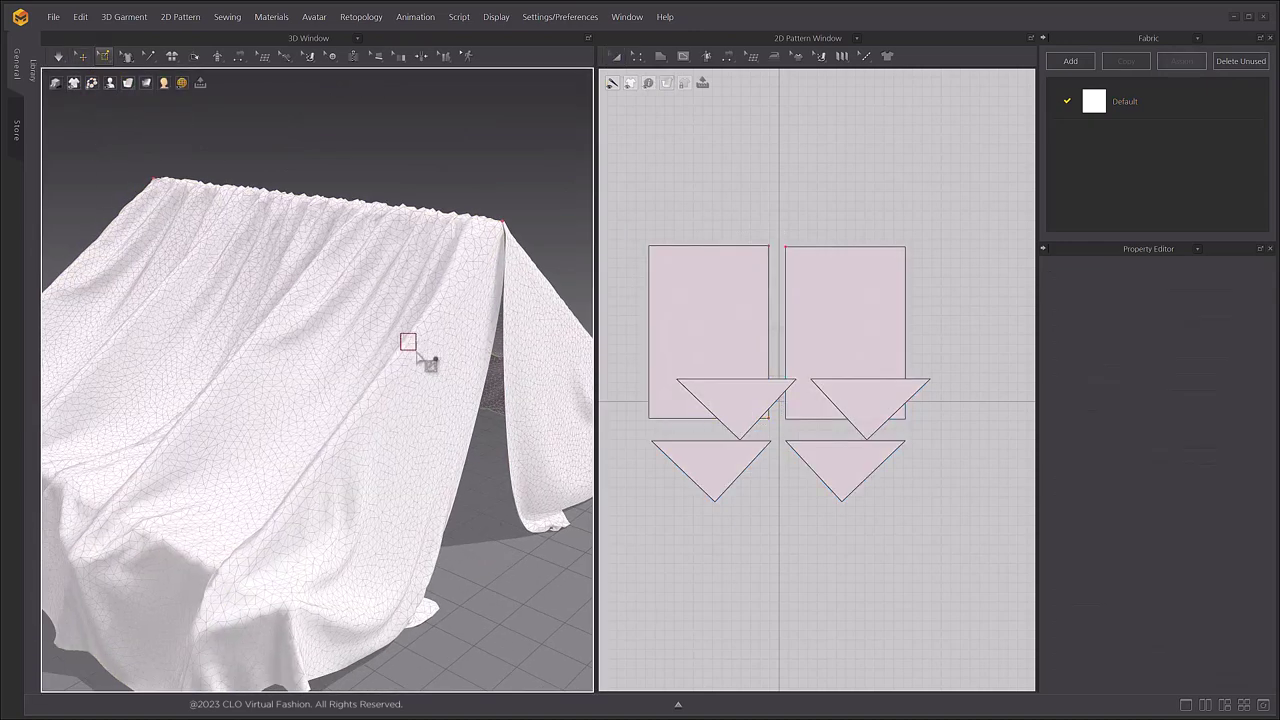
pyautogui.moveTo(464, 500); pyautogui.dragTo(204, 447, button='right')
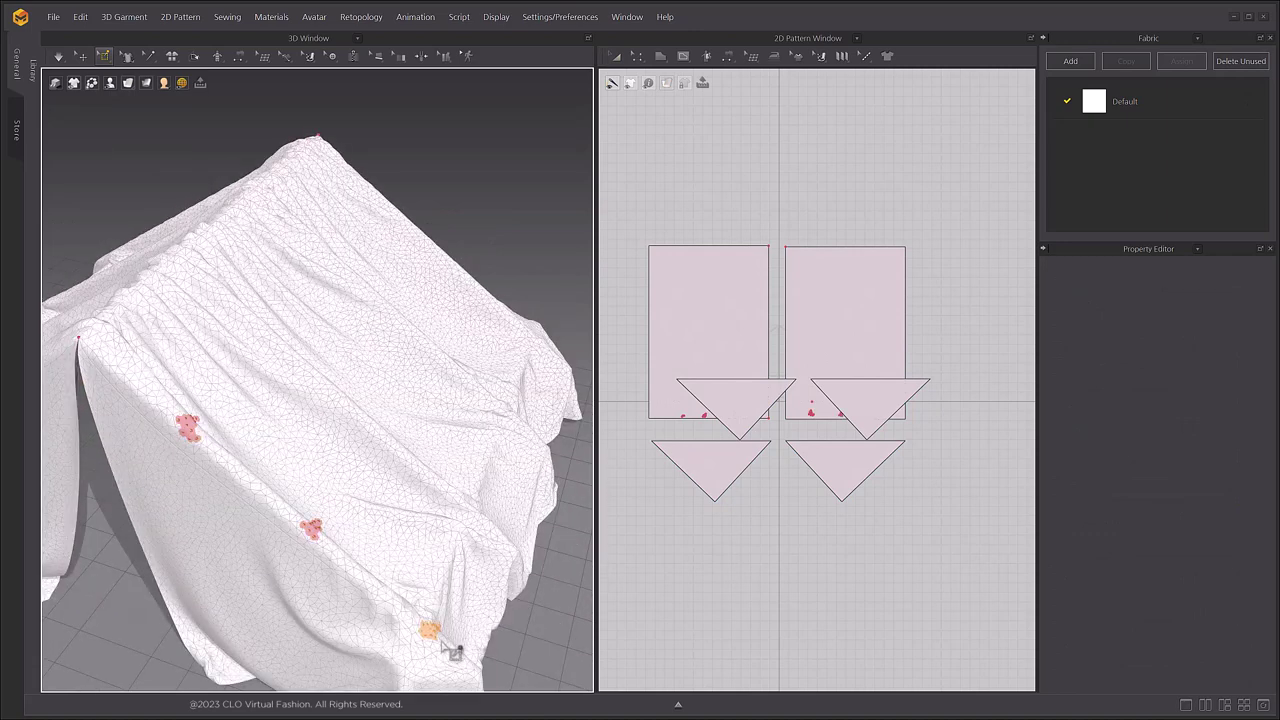
# - Simulate the pinned cover and adjust the lower corners of the front flaps
pyautogui.click(83, 57)
pyautogui.scroll(-3, 331, 466)
pyautogui.moveTo(331, 469); pyautogui.dragTo(440, 418, button='right')
pyautogui.click(380, 445)
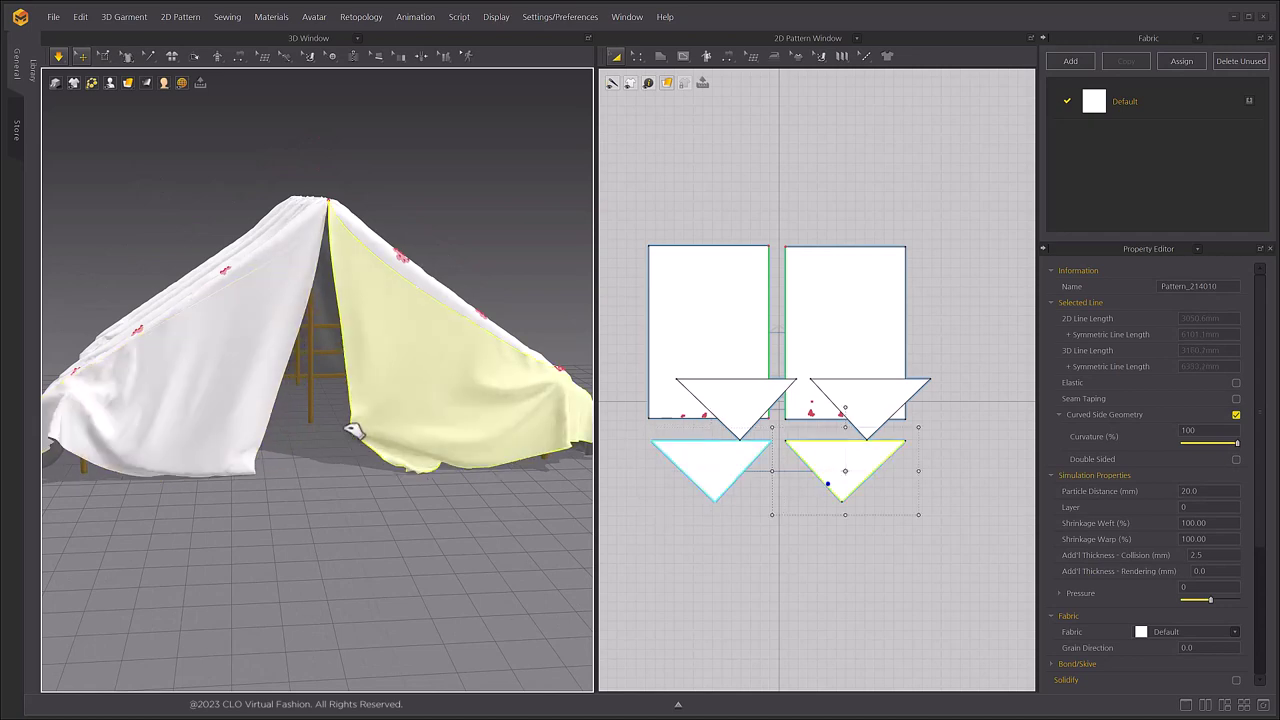
pyautogui.moveTo(411, 546); pyautogui.dragTo(424, 541)
pyautogui.click(427, 540)
pyautogui.moveTo(268, 492)
pyautogui.mouseDown(button='right')
pyautogui.moveTo(291, 504)
pyautogui.moveTo(263, 500)
pyautogui.mouseUp(button='right')
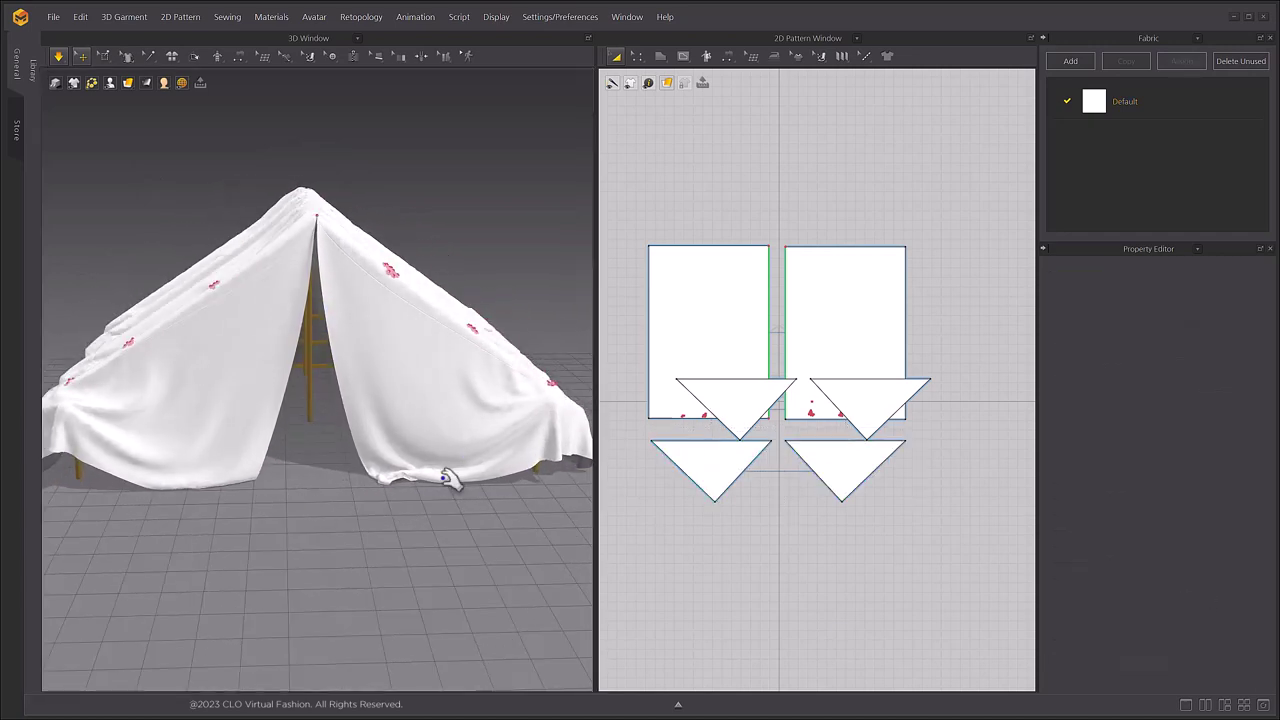
# - Enlarge the front flap by moving its triangle's lowest point down and toward the tent's center line with Edit Pattern
pyautogui.moveTo(866, 400); pyautogui.dragTo(841, 190)
pyautogui.click(768, 615)
pyautogui.moveTo(594, 490); pyautogui.dragTo(656, 490)
pyautogui.moveTo(540, 510); pyautogui.dragTo(478, 515, button='right')
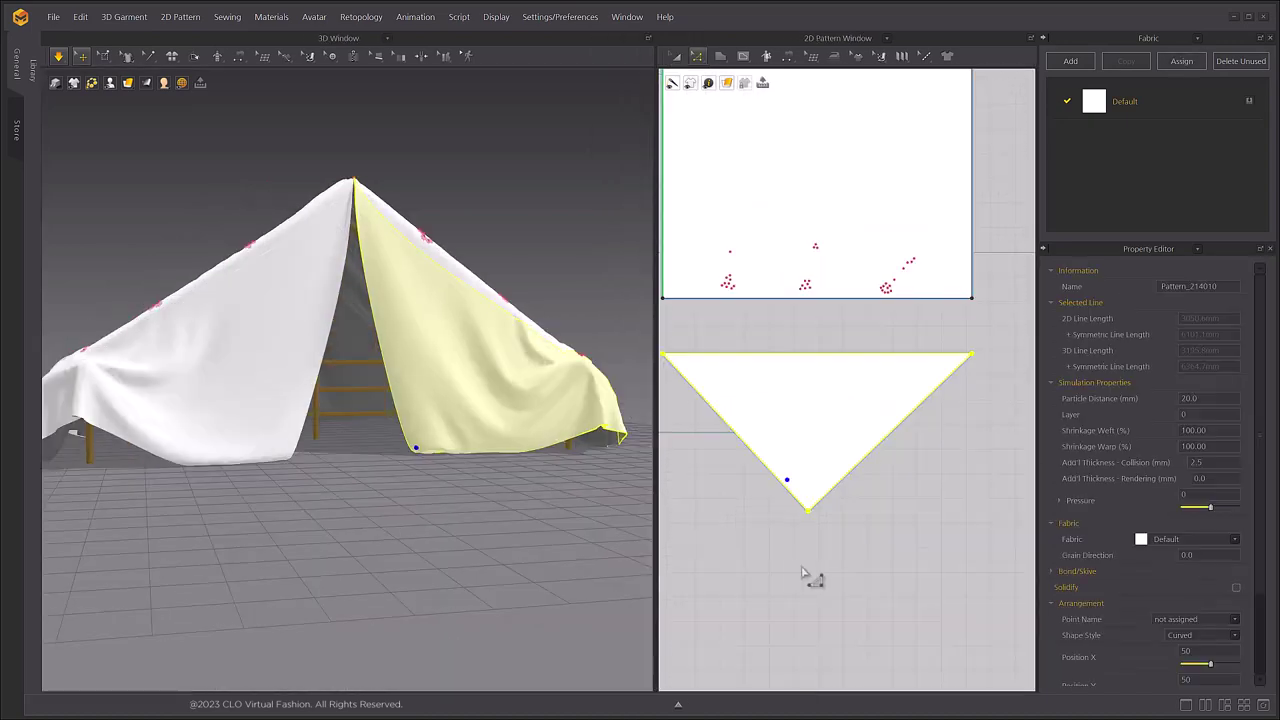
pyautogui.click(803, 570)
pyautogui.moveTo(418, 428); pyautogui.dragTo(388, 431, button='right')
pyautogui.moveTo(808, 518); pyautogui.dragTo(735, 535)
pyautogui.click(783, 558)
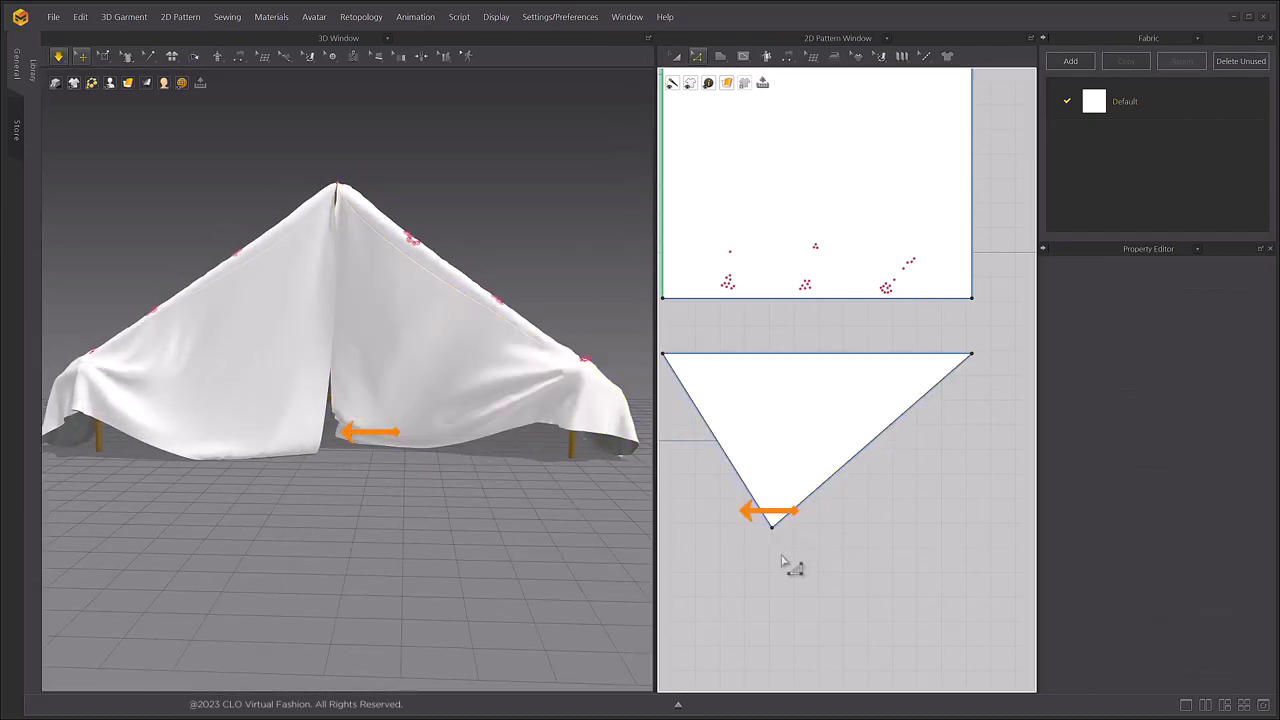
pyautogui.moveTo(771, 531); pyautogui.dragTo(758, 532)
# - Pull the two enlarged front flaps in the running simulation to test how they open and overlap
pyautogui.click(438, 403)
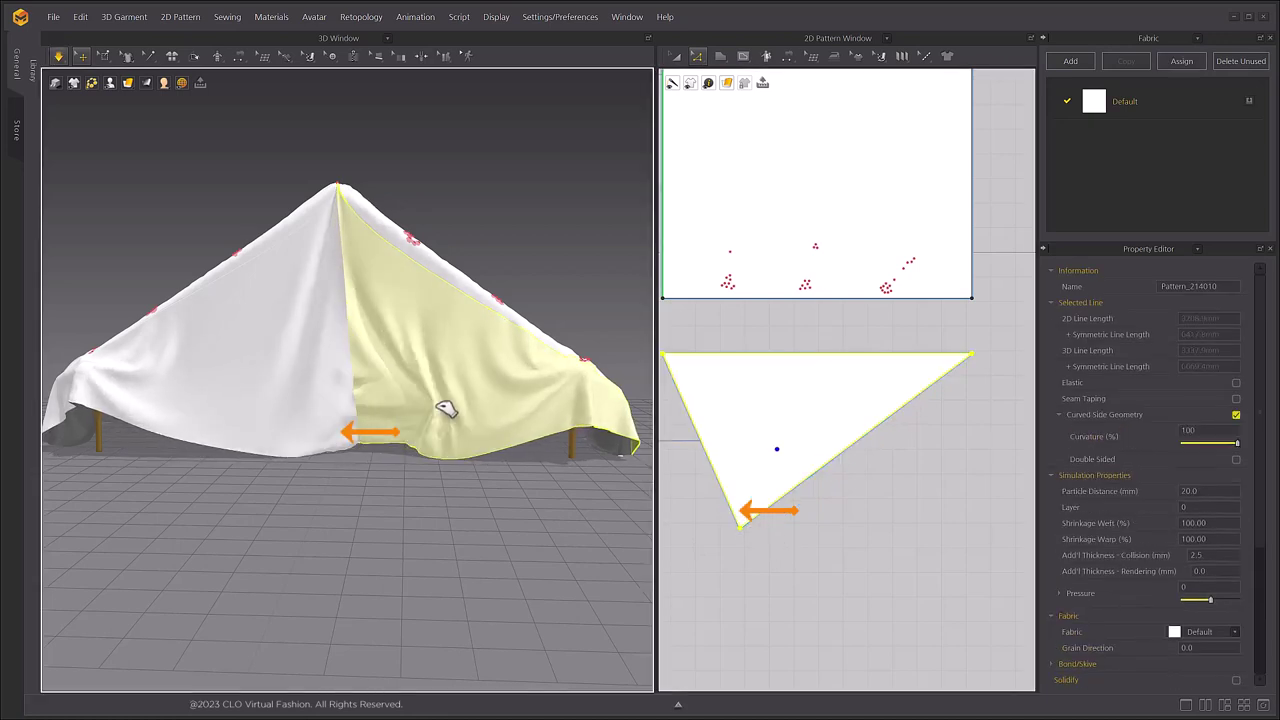
pyautogui.moveTo(288, 432); pyautogui.dragTo(248, 430)
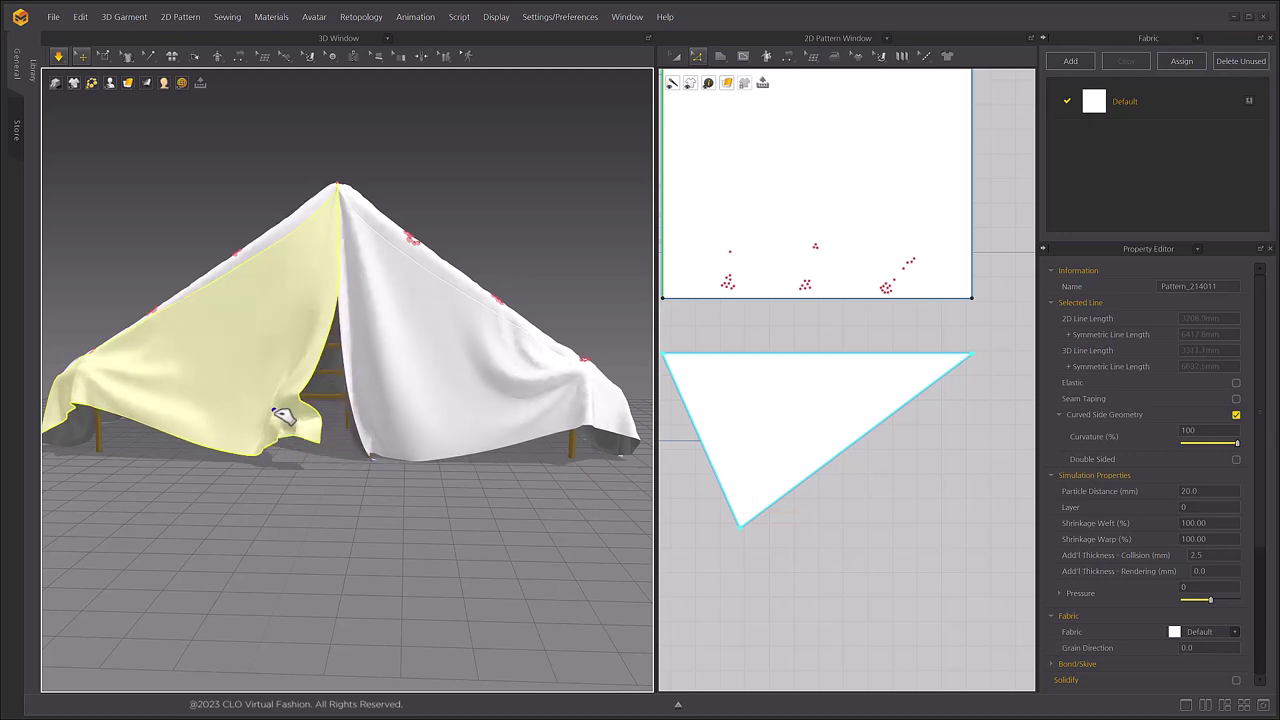
pyautogui.click(391, 420)
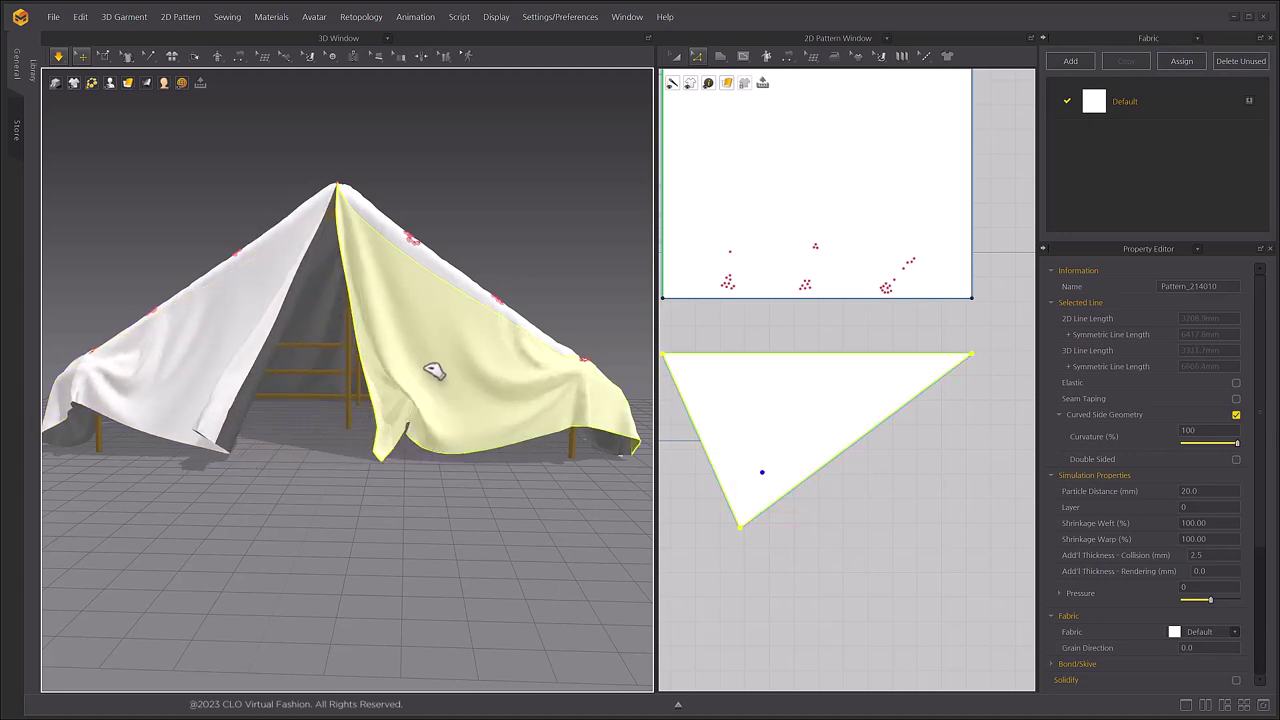
pyautogui.moveTo(466, 354)
pyautogui.mouseDown()
pyautogui.moveTo(477, 337)
pyautogui.moveTo(483, 355)
pyautogui.mouseUp()
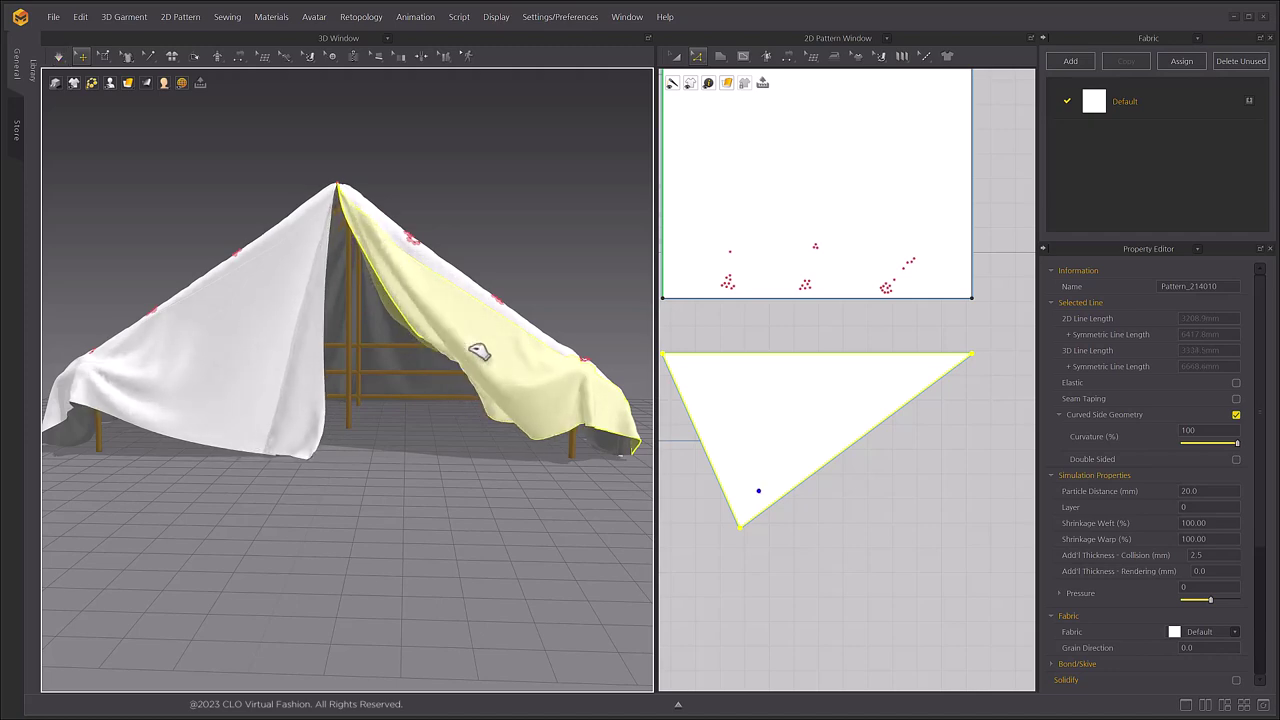
pyautogui.moveTo(480, 351); pyautogui.dragTo(464, 387, button='right')
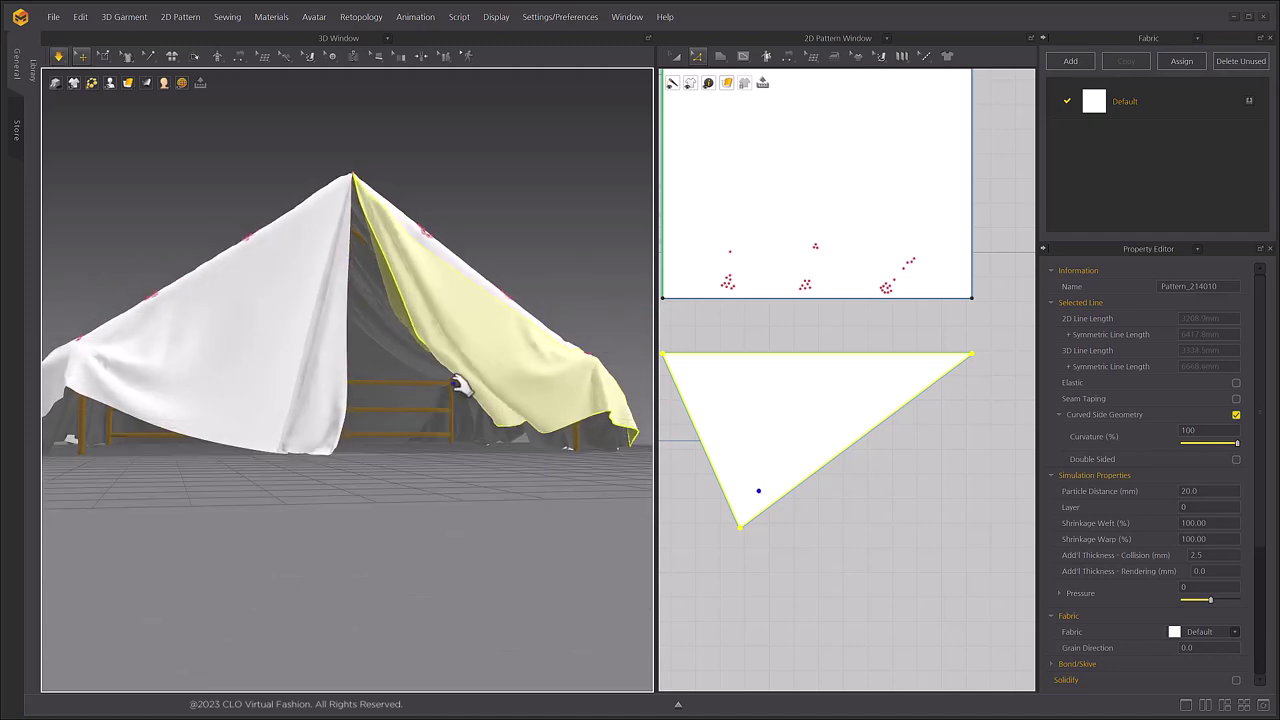
pyautogui.moveTo(457, 374)
pyautogui.mouseDown()
pyautogui.moveTo(485, 358)
pyautogui.moveTo(437, 394)
pyautogui.moveTo(463, 377)
pyautogui.moveTo(460, 393)
pyautogui.mouseUp()
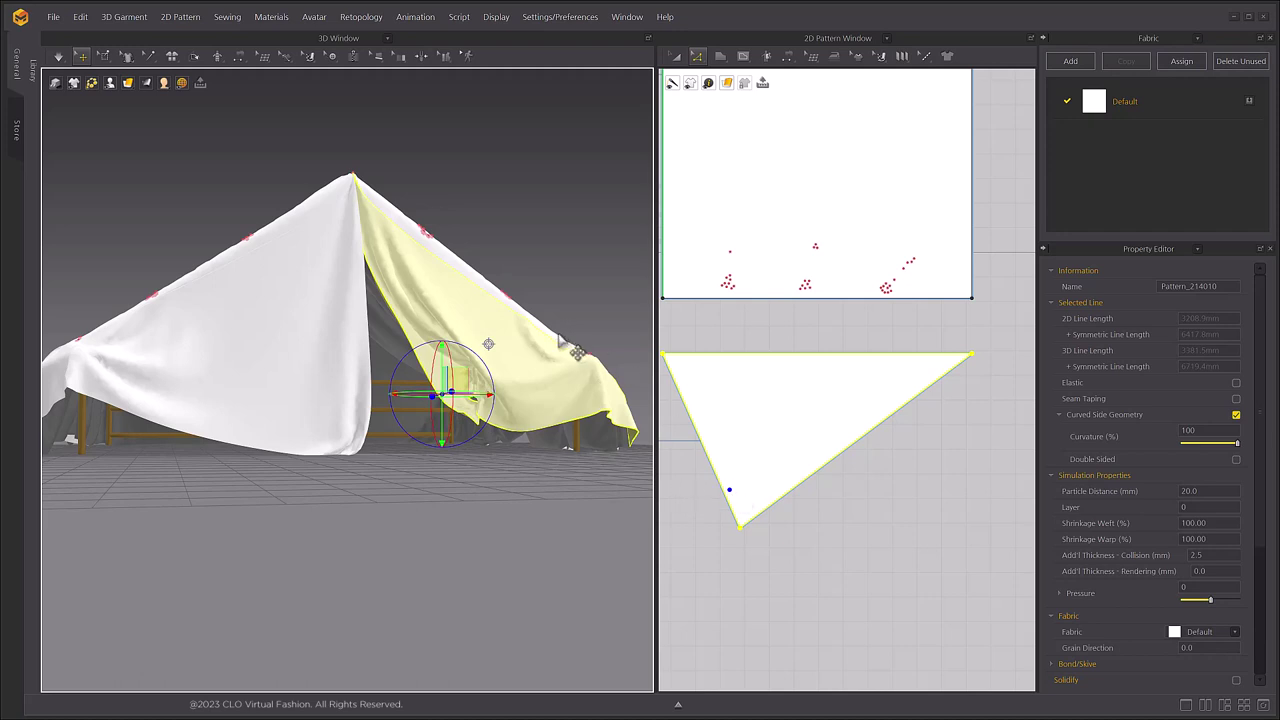
# - Draw a curved internal line across the front flap, from its inner slanted edge to its upper edge
pyautogui.click(500, 316)
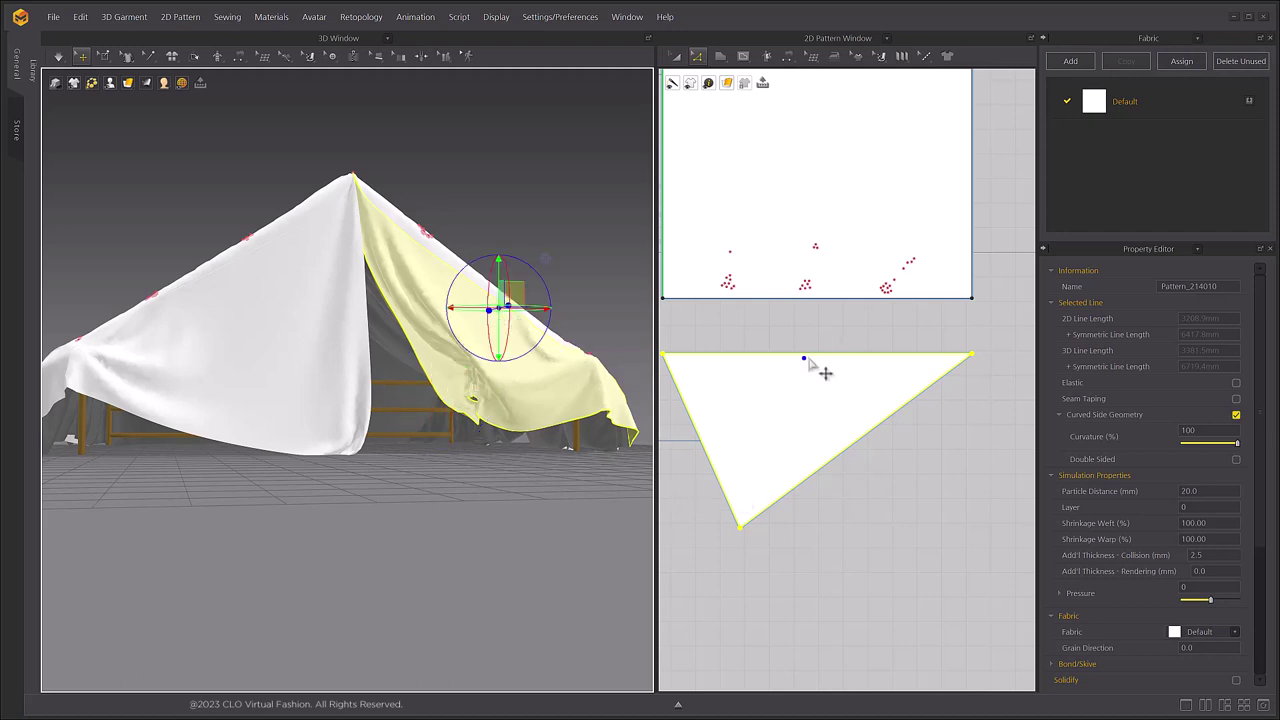
pyautogui.click(442, 397)
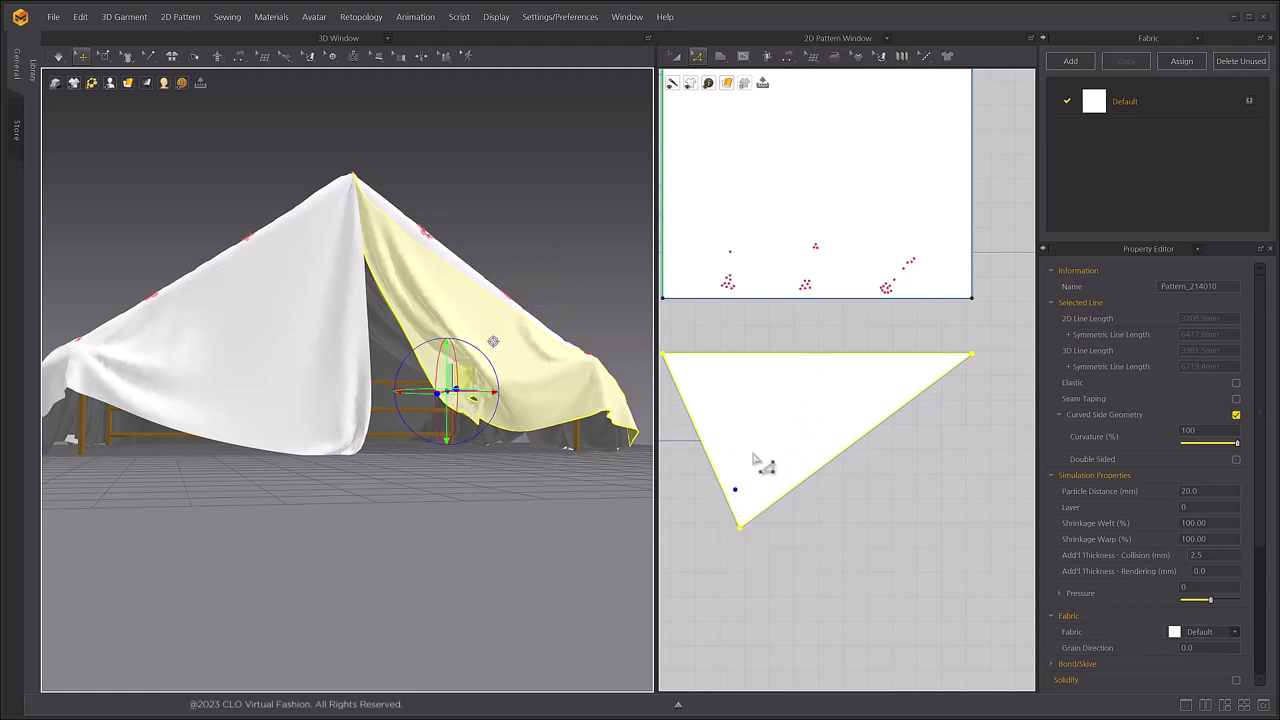
pyautogui.click(743, 55)
pyautogui.click(790, 80)
pyautogui.click(727, 494)
pyautogui.keyDown('ctrl'); pyautogui.click(774, 440); pyautogui.keyUp('ctrl')
pyautogui.click(787, 355)
# - Shift the curved line's upper end outward along the flap's upper edge with Edit Curve Point, and simulate
pyautogui.click(698, 57)
pyautogui.click(898, 523)
pyautogui.click(697, 56)
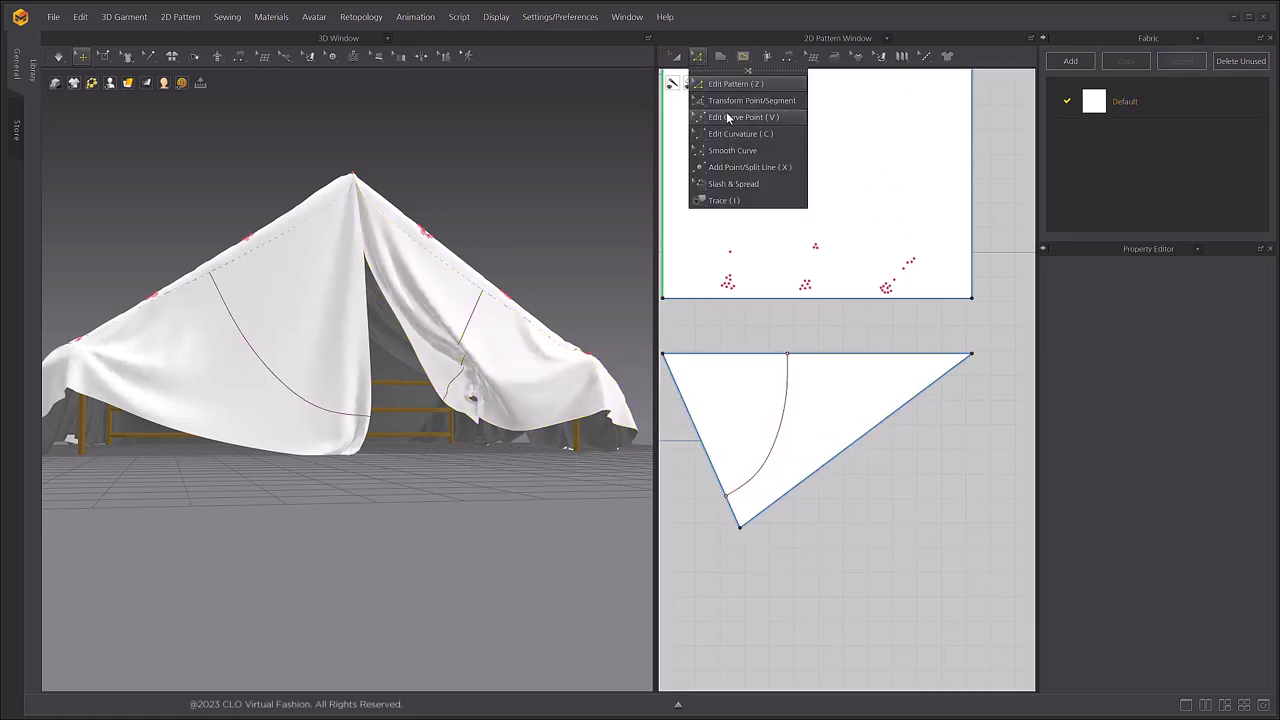
pyautogui.click(727, 115)
pyautogui.moveTo(787, 353); pyautogui.dragTo(808, 354)
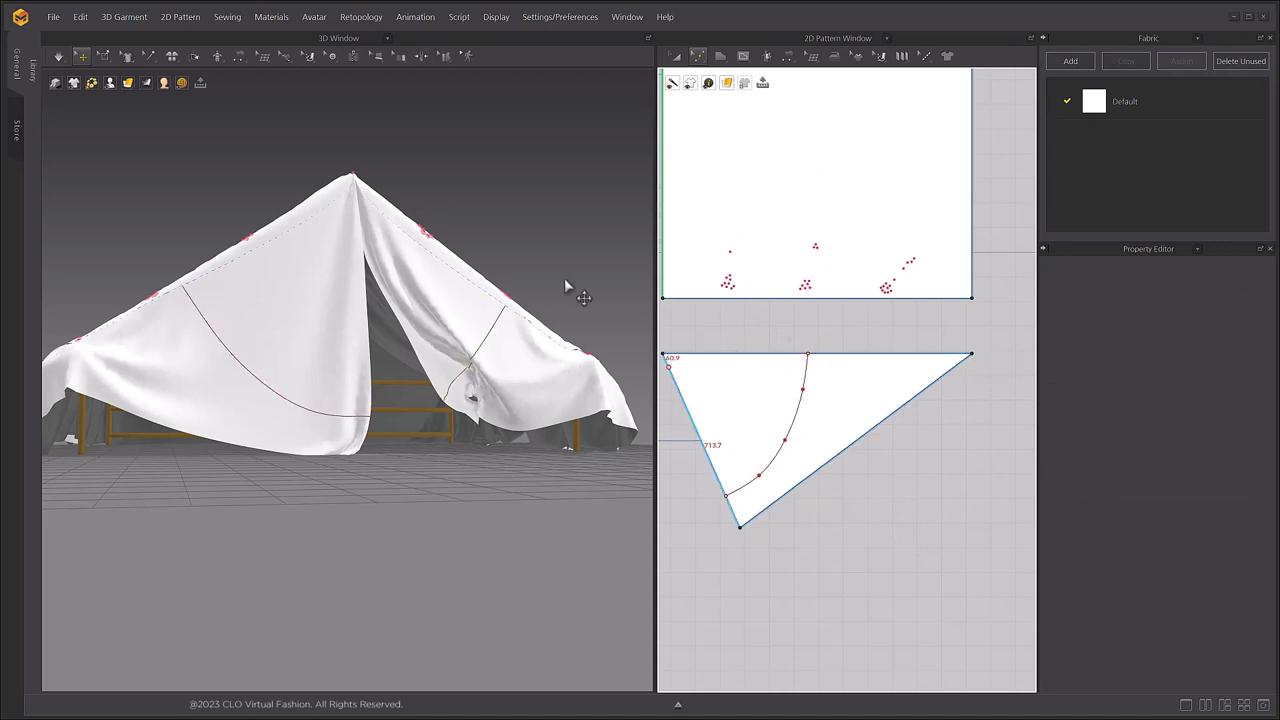
pyautogui.press('space')
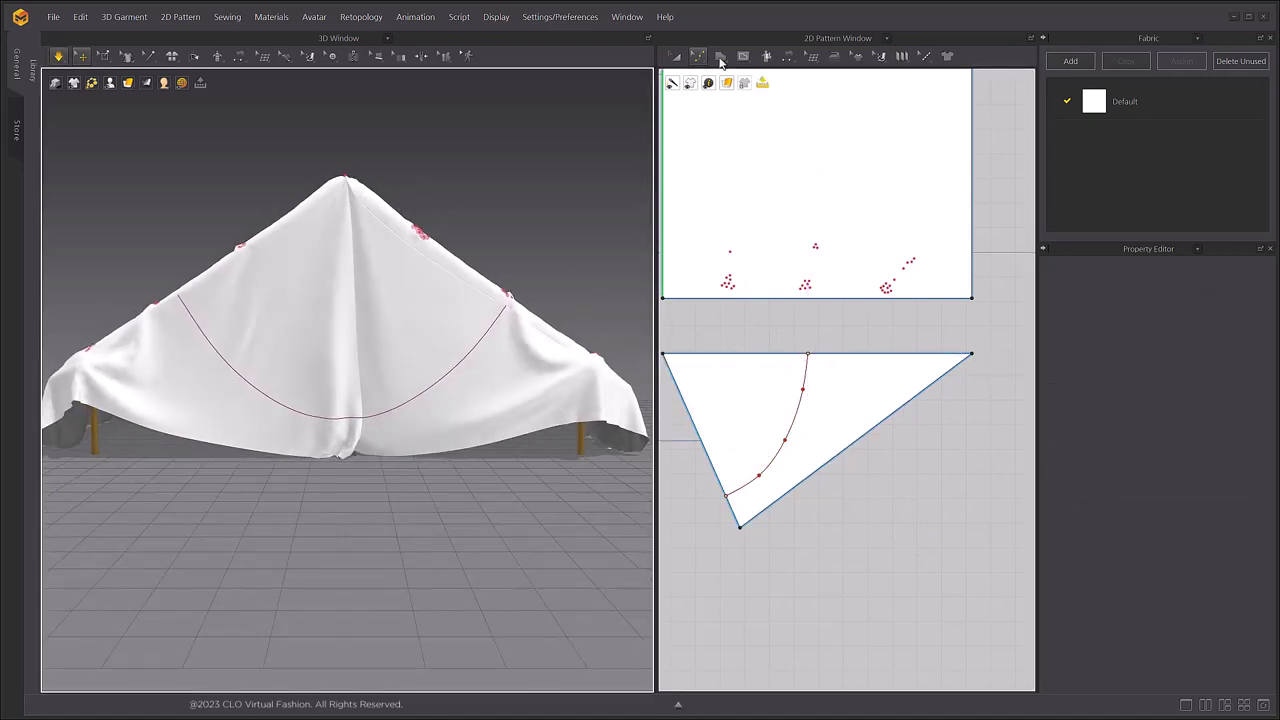
# - Select the curved internal line, turn on Elastic and set its ratio to 50
pyautogui.click(697, 56)
pyautogui.click(728, 75)
pyautogui.click(800, 400)
pyautogui.click(1248, 472)
pyautogui.moveTo(1216, 517); pyautogui.dragTo(1151, 516)
pyautogui.write('50')
pyautogui.press('Return')
# - Tighten the tie-back gather by lowering the line's elastic ratio to 20 and finally 10
pyautogui.doubleClick(1208, 516)
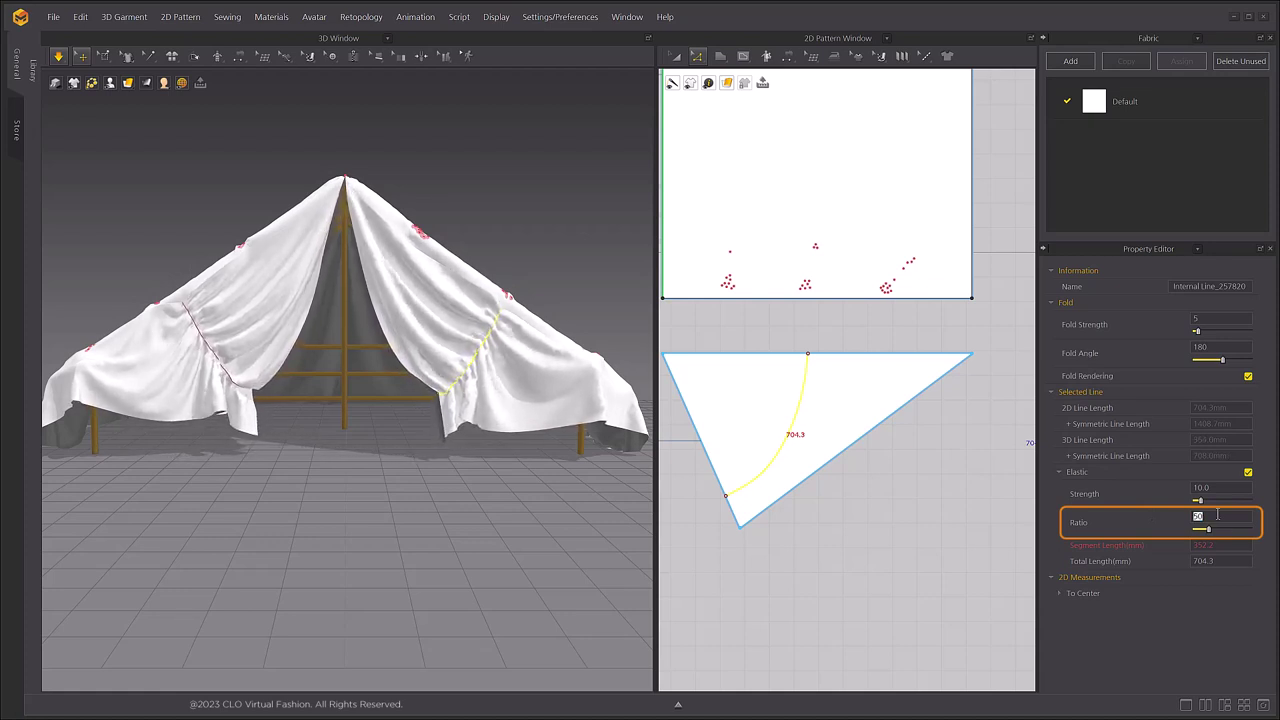
pyautogui.write('20')
pyautogui.press('Return')
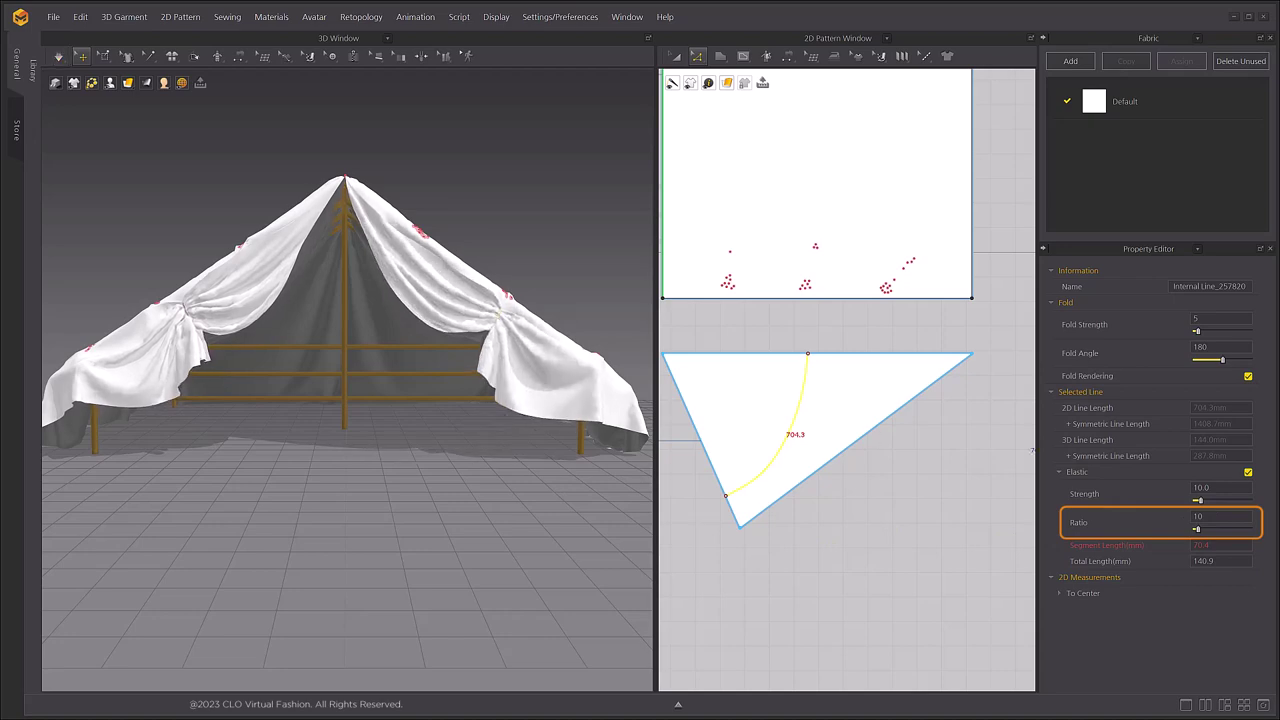
pyautogui.click(930, 506)
# - Lengthen the gathered front flap by moving its triangle's lowest point further down, and simulate the drape
pyautogui.click(474, 371)
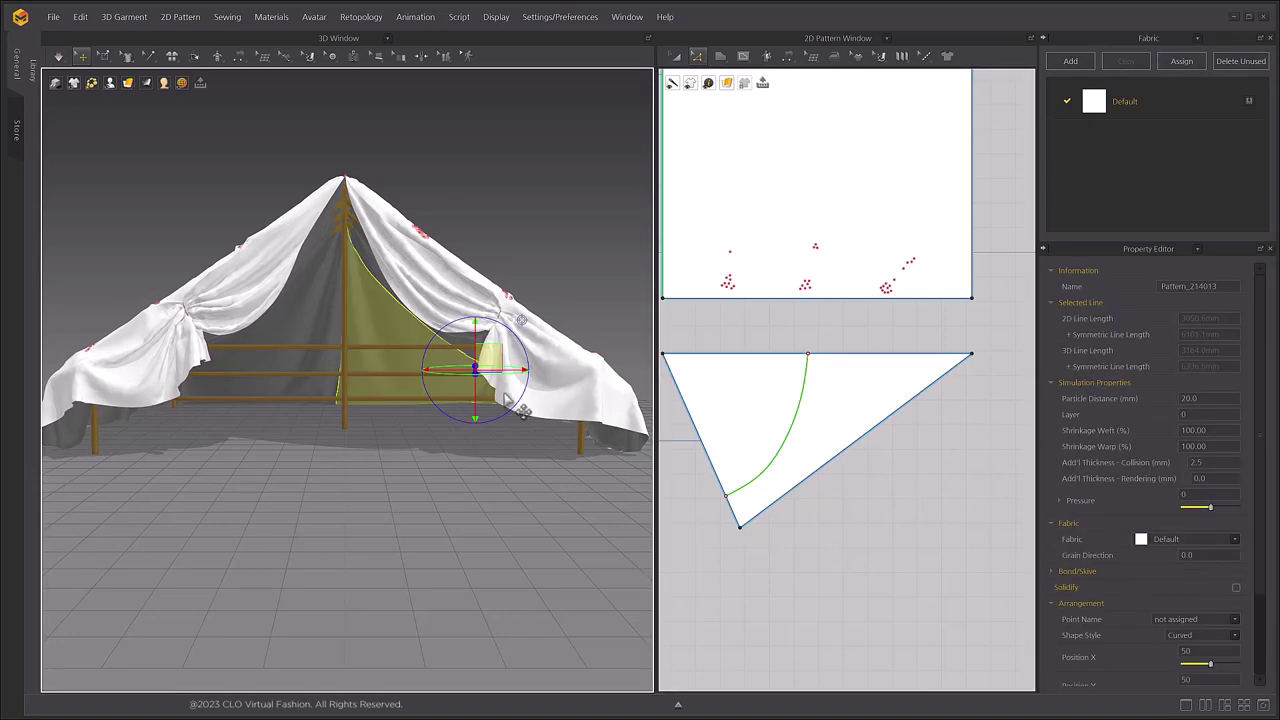
pyautogui.click(495, 370)
pyautogui.moveTo(464, 442); pyautogui.dragTo(525, 380, button='right')
pyautogui.click(619, 516)
pyautogui.moveTo(739, 527); pyautogui.dragTo(760, 573)
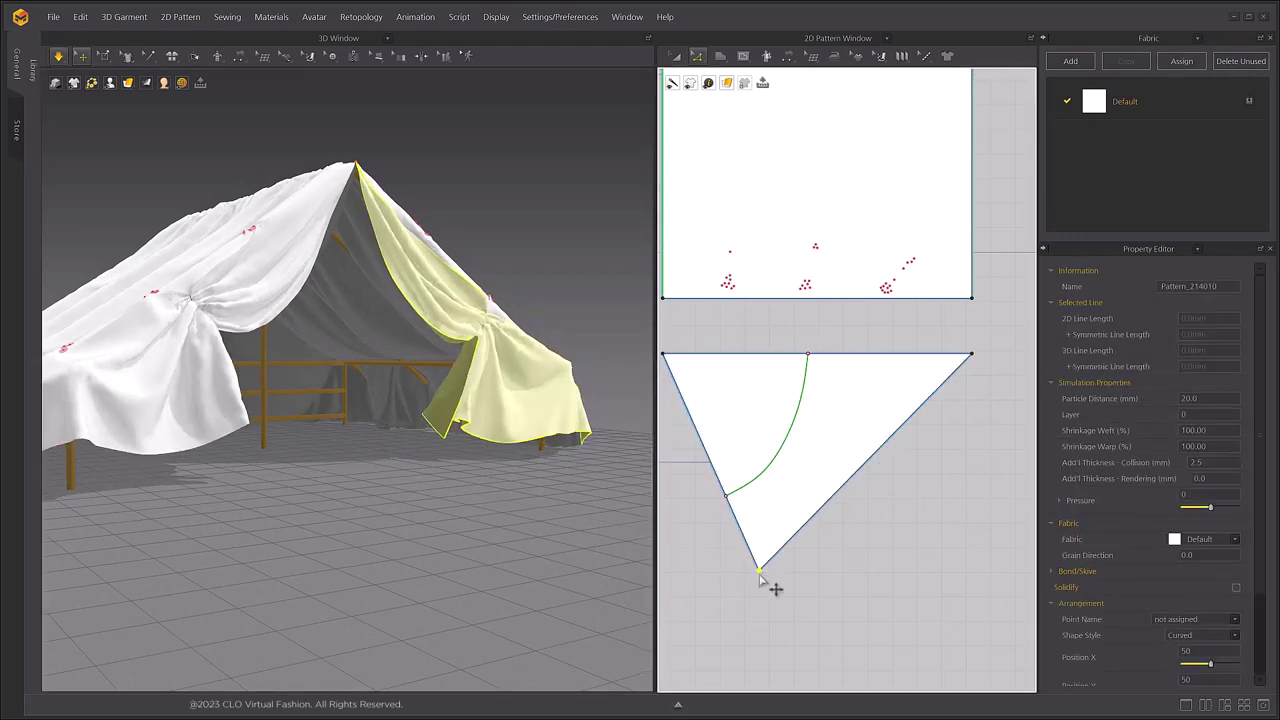
pyautogui.moveTo(760, 572); pyautogui.dragTo(763, 579)
pyautogui.click(543, 526)
pyautogui.press('space')
pyautogui.click(536, 549)
pyautogui.moveTo(536, 550); pyautogui.dragTo(443, 529, button='right')
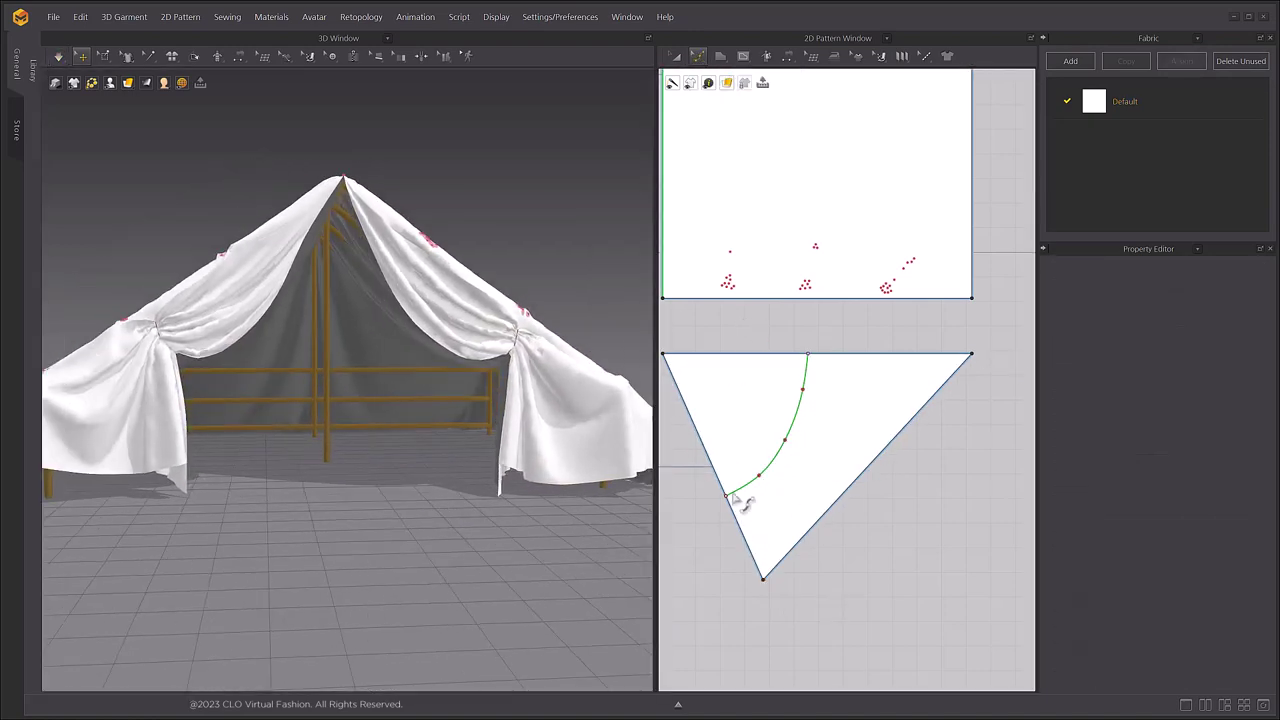
# - Move the curved tie-back line's lower end down the slanted edge, shift its middle points outward, and simulate the drape
pyautogui.moveTo(730, 497); pyautogui.dragTo(771, 490)
pyautogui.moveTo(786, 441); pyautogui.dragTo(802, 453)
pyautogui.moveTo(804, 390); pyautogui.dragTo(816, 394)
pyautogui.press('space')
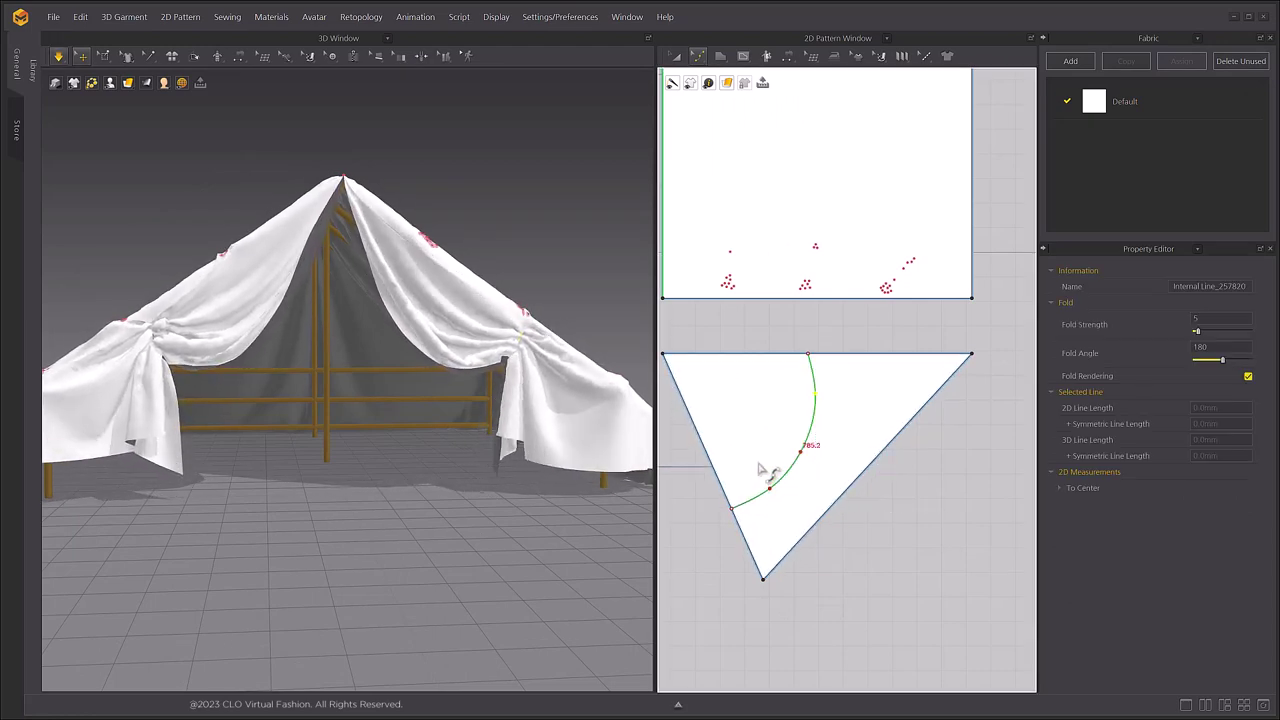
pyautogui.press('space')
# - Add a second, shorter curved elastic line to the front flap between the existing curve and the flap's inner upper corner
pyautogui.click(676, 57)
pyautogui.click(890, 498)
pyautogui.scroll(-4, 817, 398)
pyautogui.moveTo(817, 398); pyautogui.dragTo(873, 491, button='middle')
pyautogui.scroll(2, 873, 491)
pyautogui.scroll(-3, 483, 380)
pyautogui.moveTo(483, 380); pyautogui.dragTo(423, 503, button='right')
pyautogui.scroll(1, 531, 389)
pyautogui.click(455, 338)
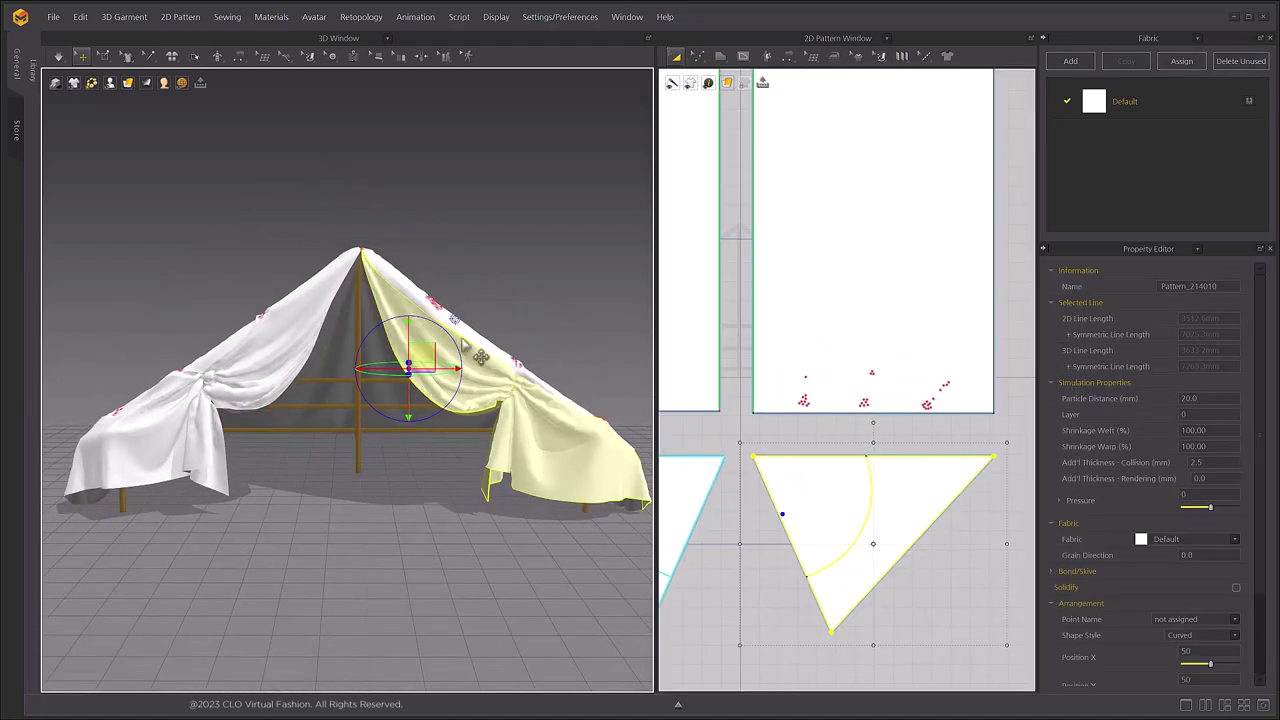
pyautogui.click(823, 443)
pyautogui.click(697, 58)
pyautogui.click(743, 117)
# - Fit the second curve's ends onto the flap's upper and slanted edges, adjust its middle point, and simulate
pyautogui.moveTo(817, 413); pyautogui.dragTo(817, 456)
pyautogui.moveTo(758, 534); pyautogui.dragTo(783, 522)
pyautogui.moveTo(817, 491); pyautogui.dragTo(812, 497)
pyautogui.click(762, 538)
pyautogui.press('space')
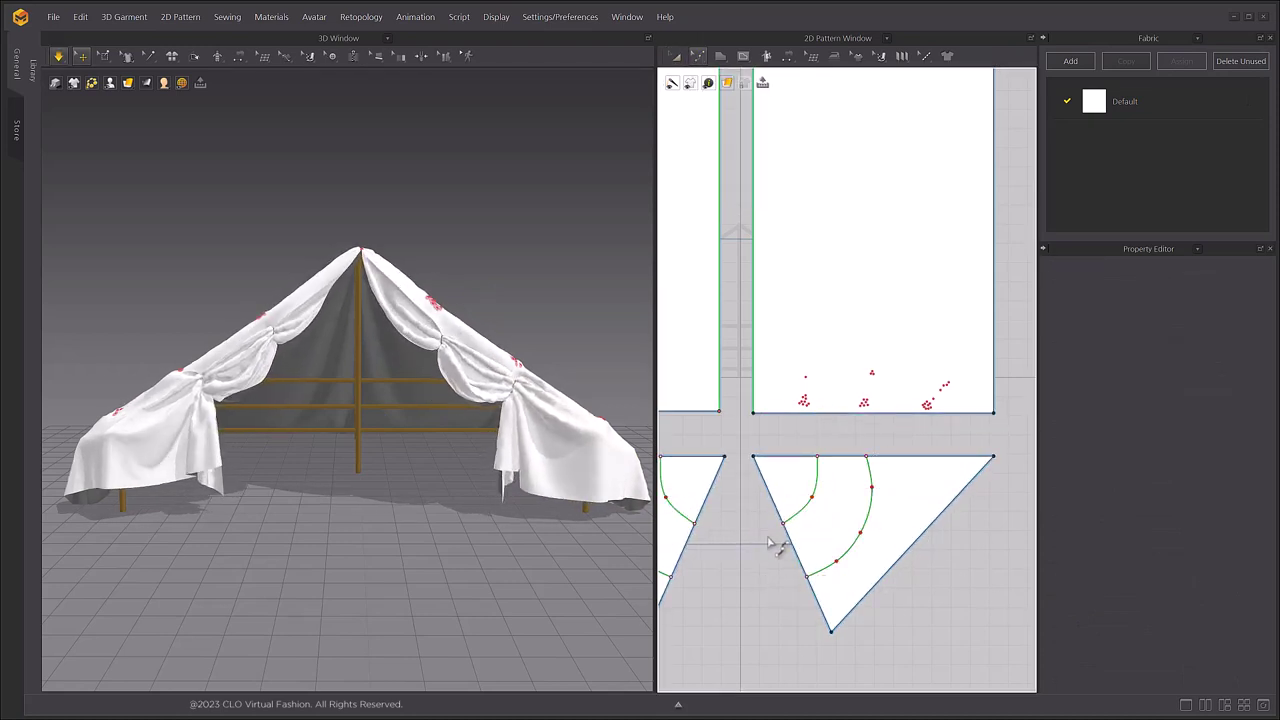
# - Move the second curve's lower end slightly further down the flap's slanted edge and simulate
pyautogui.click(785, 533)
pyautogui.moveTo(787, 533); pyautogui.dragTo(785, 530)
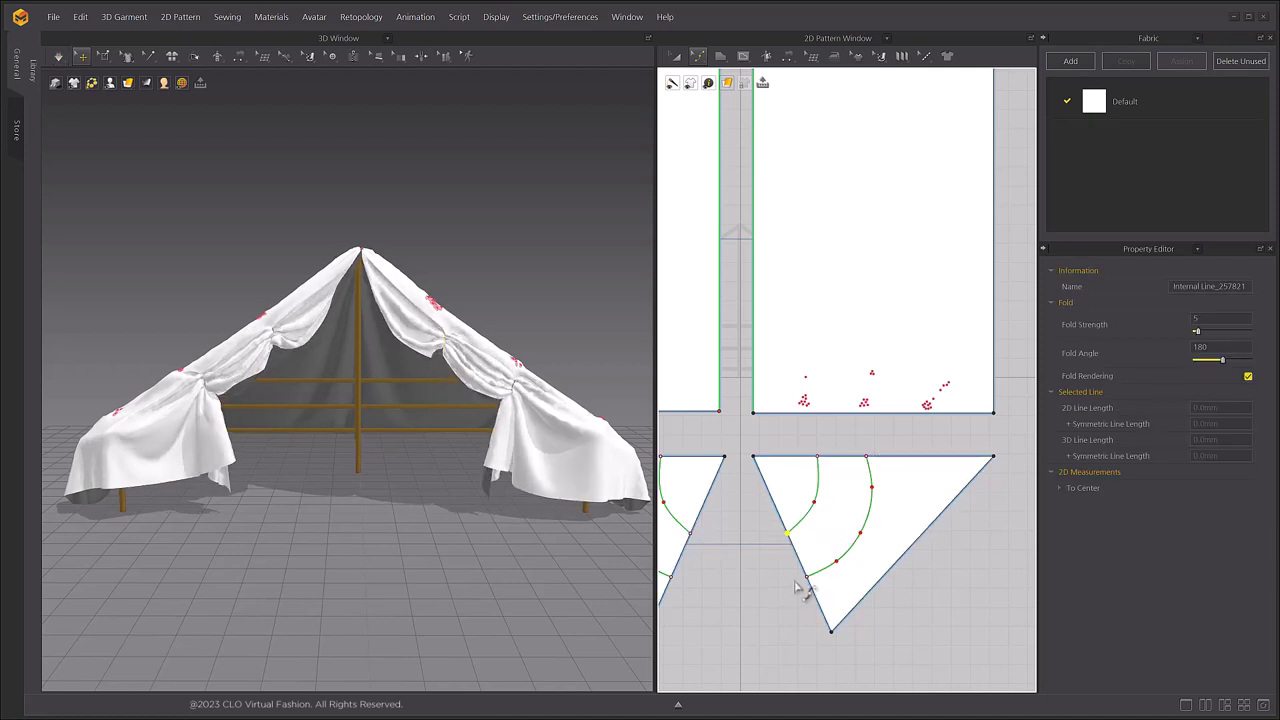
pyautogui.scroll(3, 780, 552)
pyautogui.moveTo(780, 552); pyautogui.dragTo(794, 632, button='middle')
pyautogui.click(794, 632)
# - Select all six tent patterns and set their particle distance to 5 mm
pyautogui.click(677, 57)
pyautogui.scroll(-4, 880, 577)
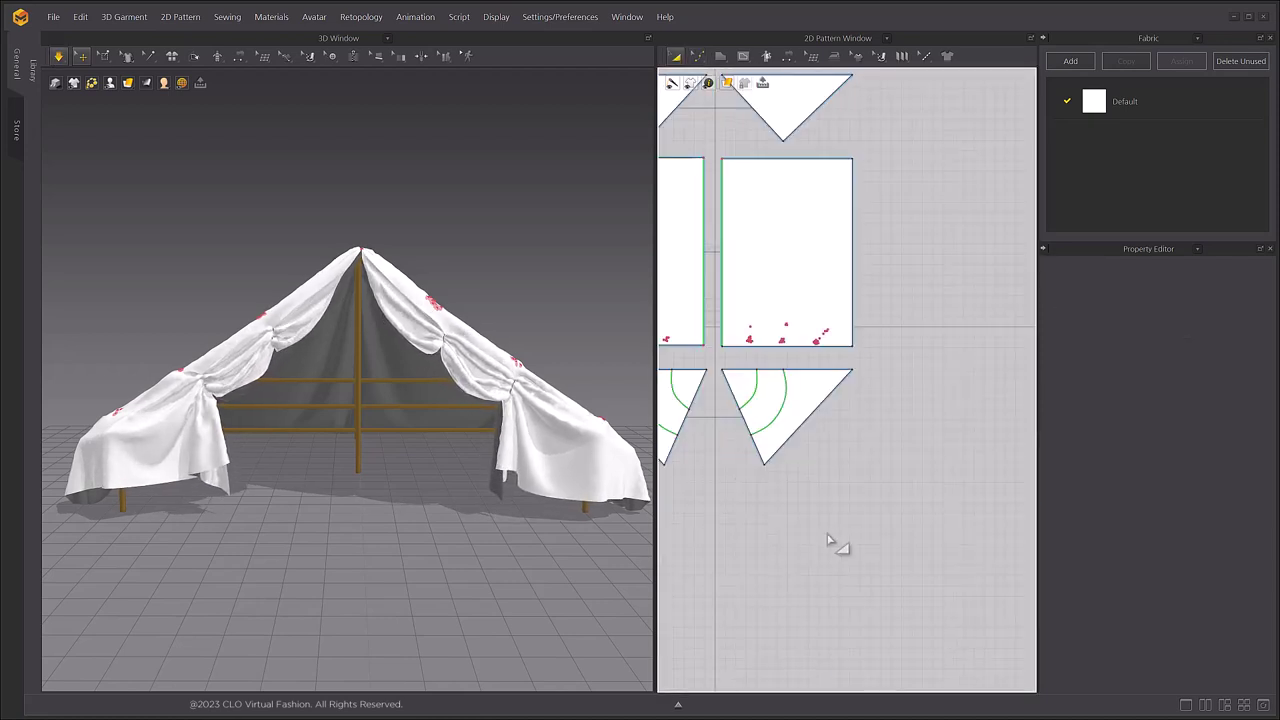
pyautogui.moveTo(1014, 586); pyautogui.dragTo(680, 125)
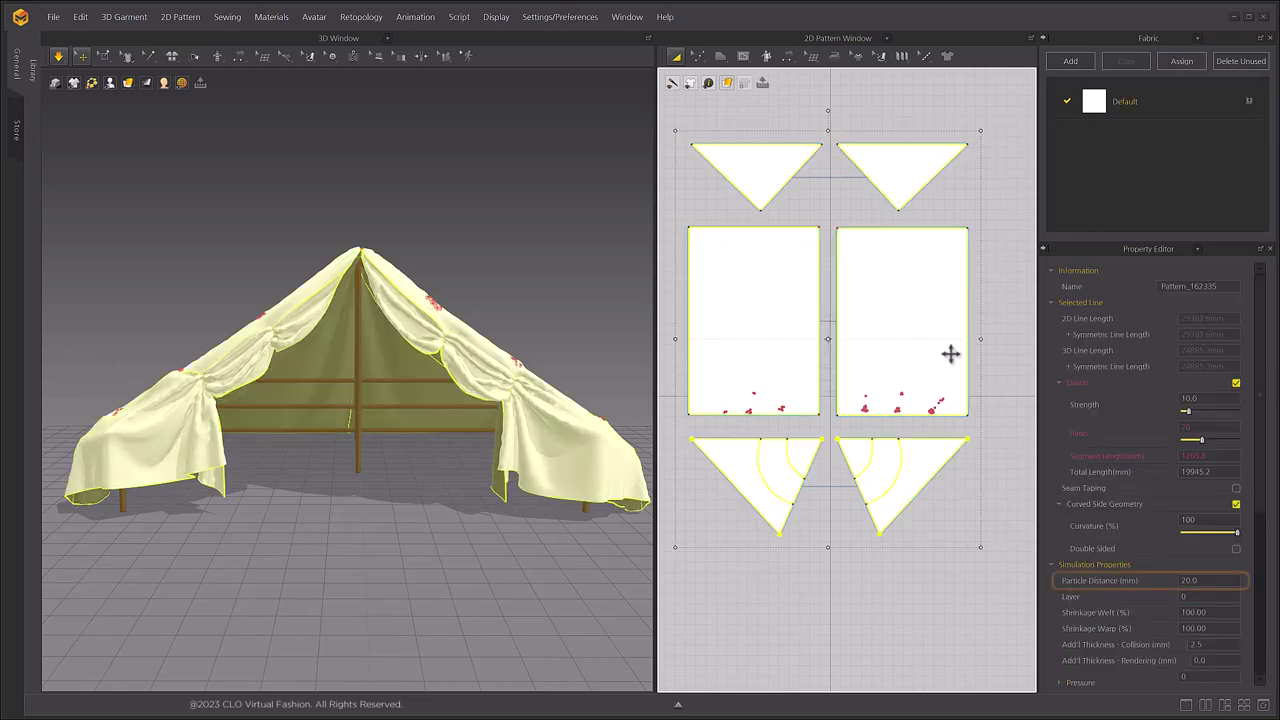
pyautogui.click(1205, 580)
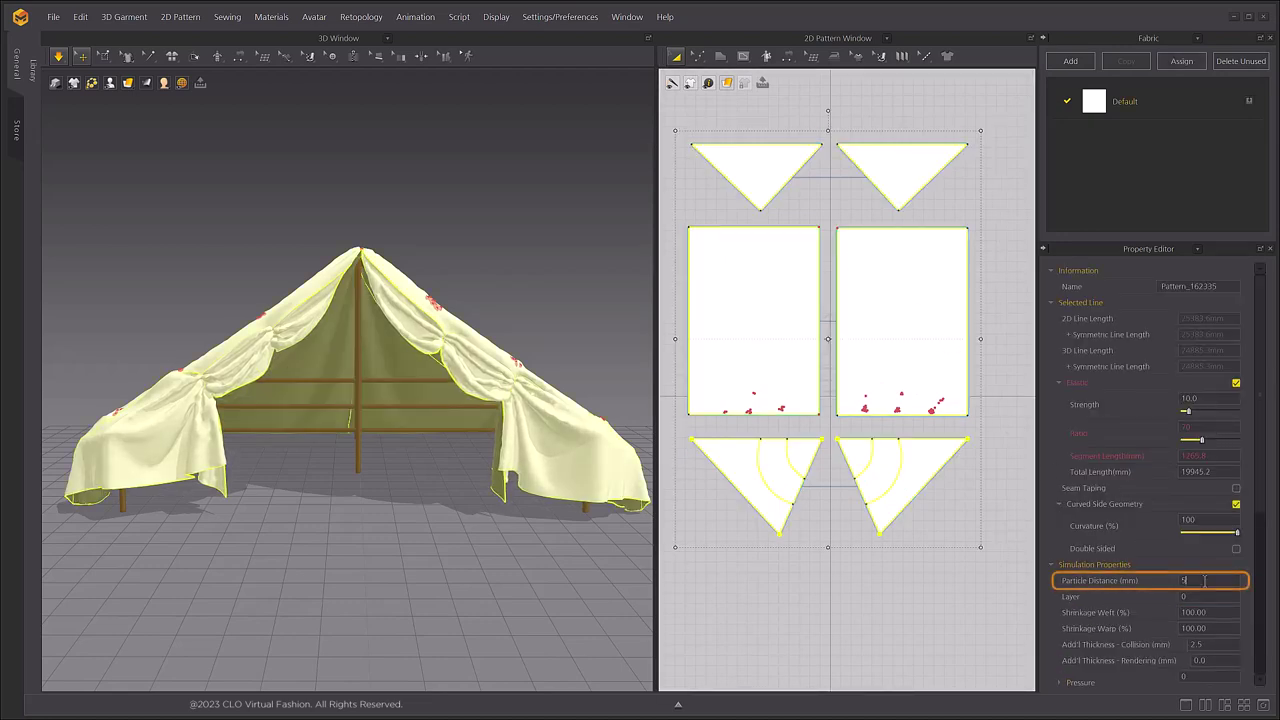
pyautogui.scroll(-3, 1200, 560)
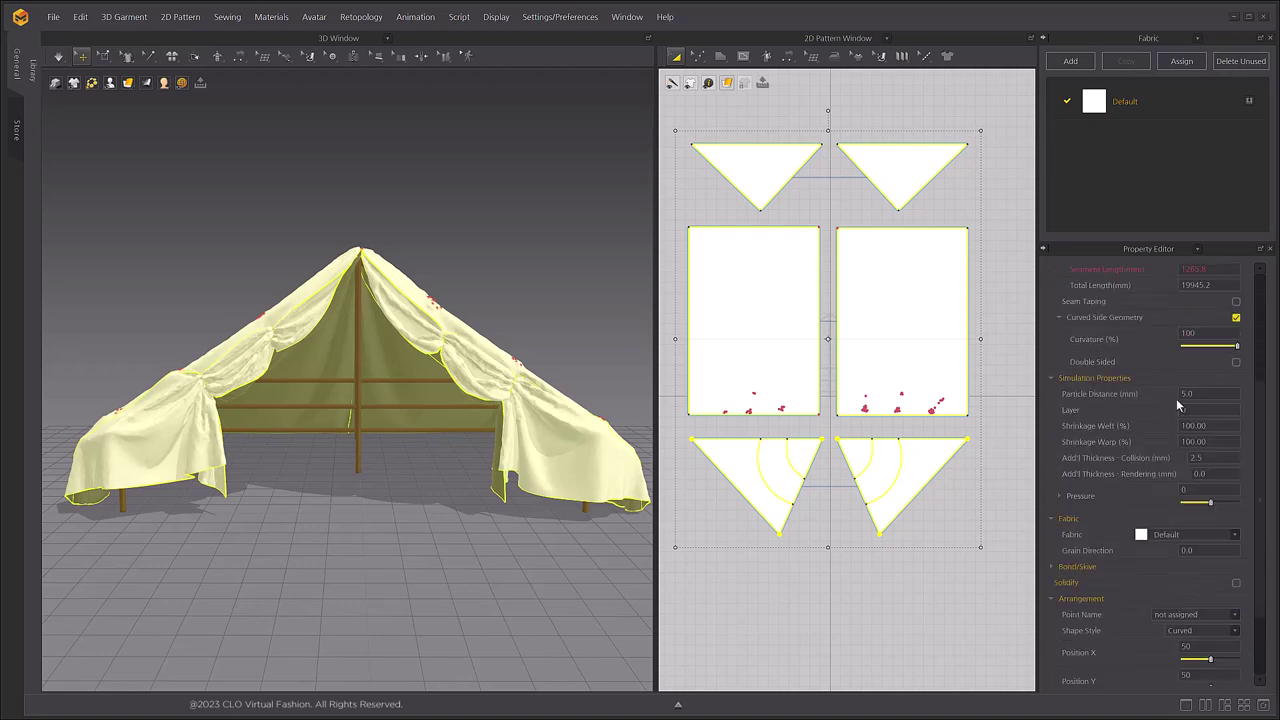
pyautogui.click(574, 281)
# - Search the fabric library for "canvas" and replace the Default fabric with Cotton_Heavy_Canvas
pyautogui.click(33, 70)
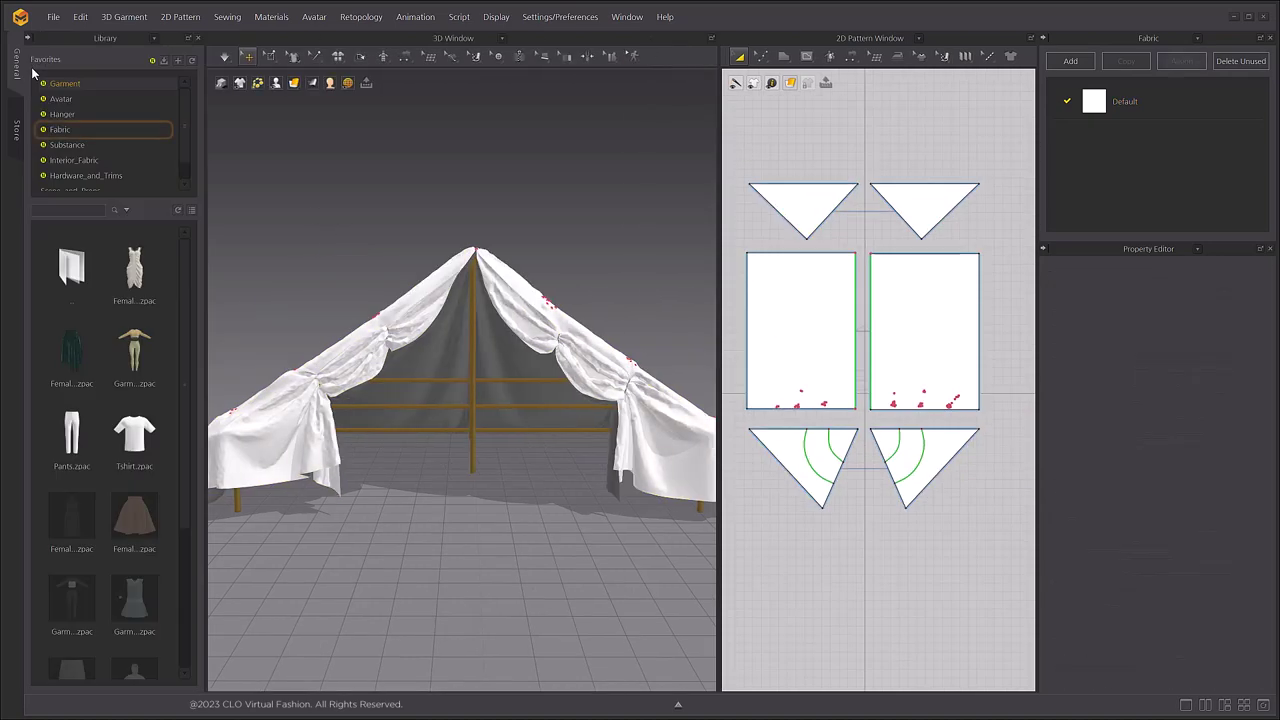
pyautogui.click(60, 130)
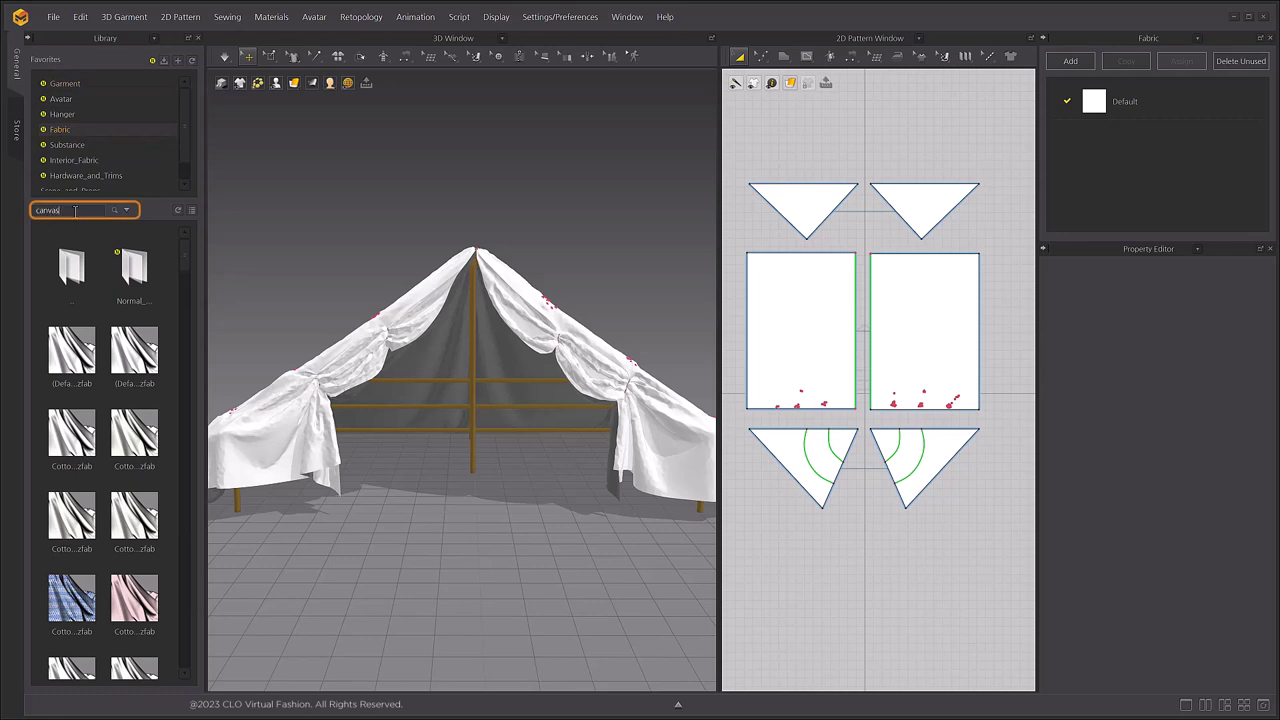
pyautogui.press('Return')
pyautogui.moveTo(72, 447)
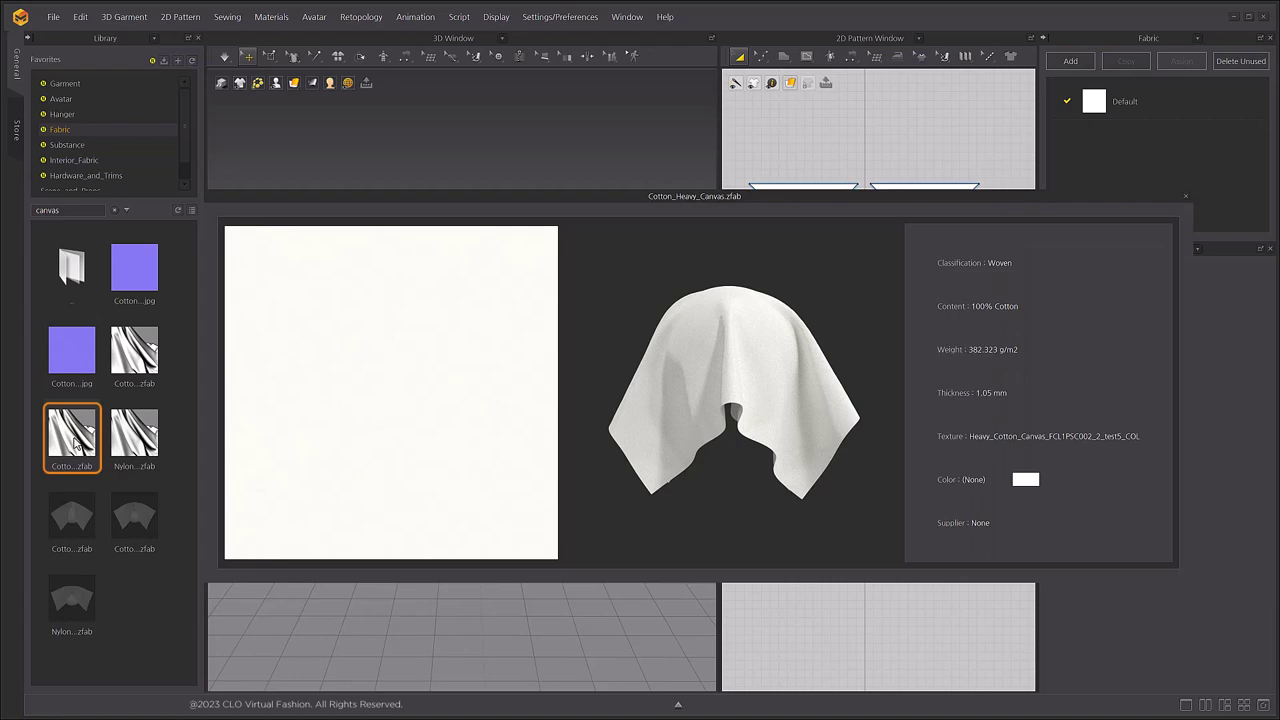
pyautogui.moveTo(72, 447); pyautogui.dragTo(1115, 147)
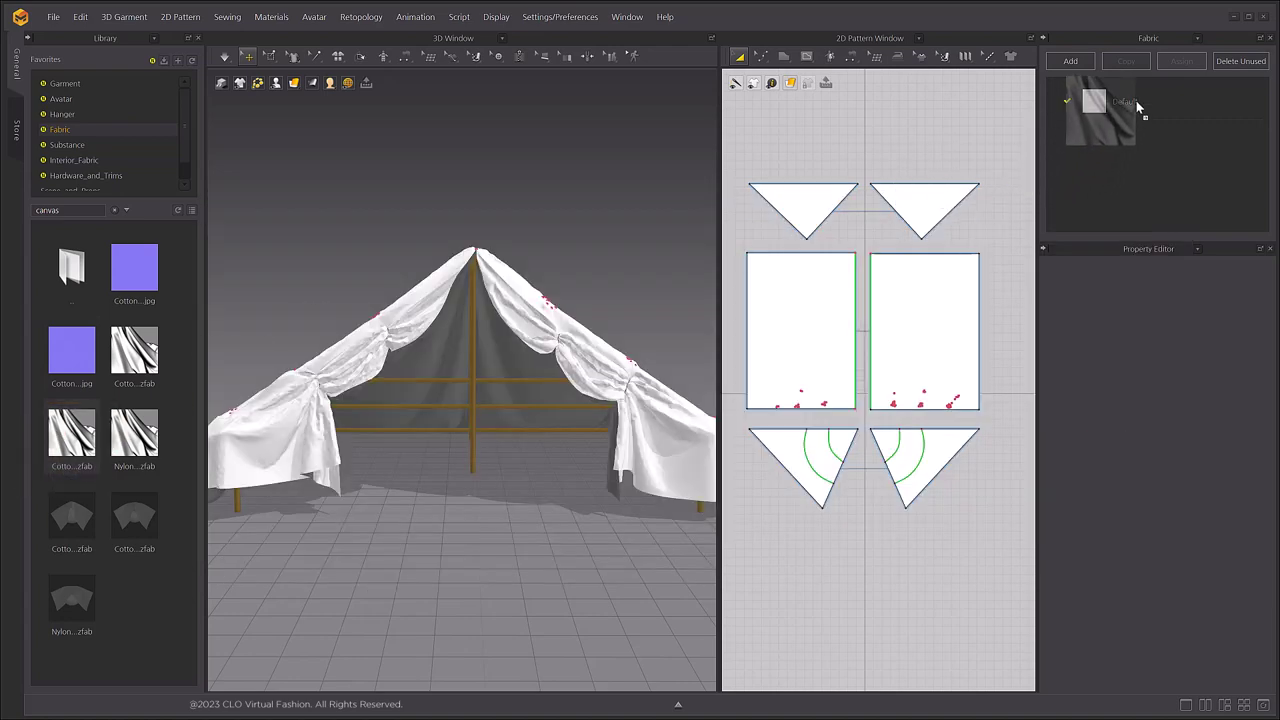
pyautogui.moveTo(1136, 105); pyautogui.dragTo(1136, 101)
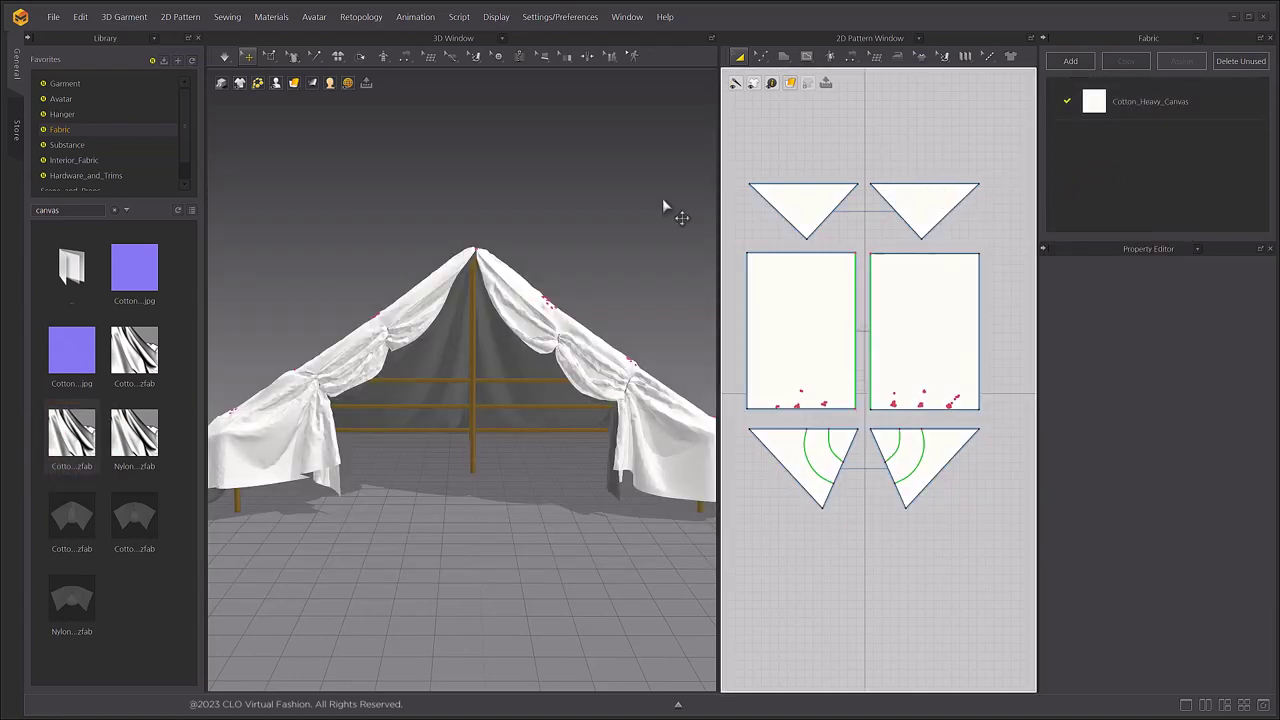
# - Simulate the tent with the canvas fabric and switch the layout to the 3D window only
pyautogui.click(59, 56)
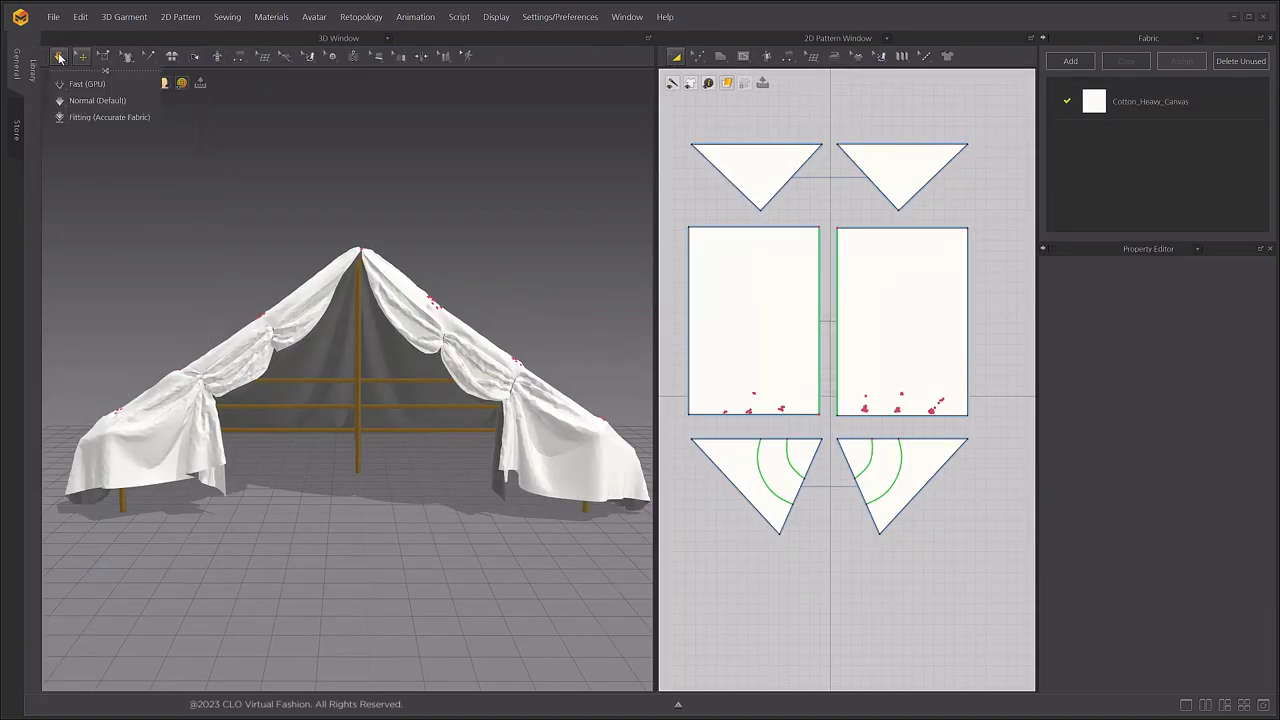
pyautogui.click(1187, 706)
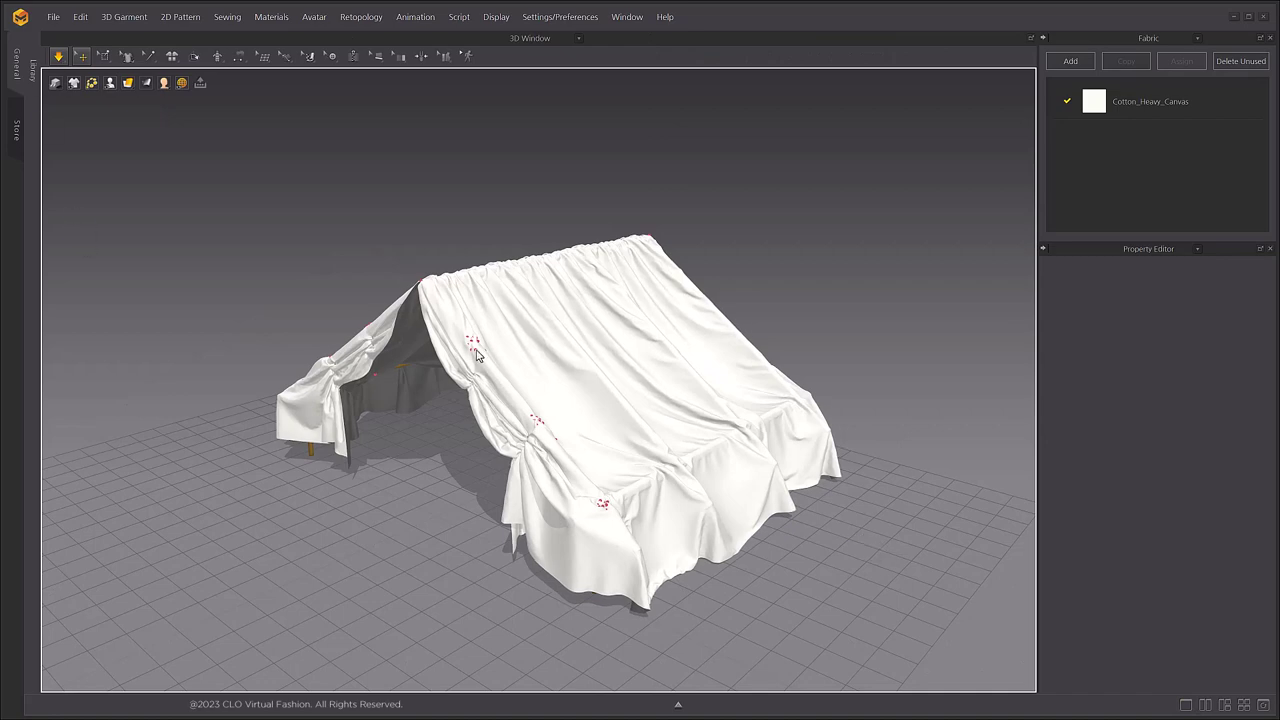
pyautogui.press('space')
# - Delete the pin groups holding the roof panels on both sides of the tent
pyautogui.click(472, 343)
pyautogui.press('Delete')
pyautogui.click(538, 421)
pyautogui.press('Delete')
pyautogui.click(602, 505)
pyautogui.press('Delete')
pyautogui.moveTo(588, 507); pyautogui.dragTo(316, 546, button='right')
pyautogui.click(350, 468)
pyautogui.press('Delete')
pyautogui.click(472, 330)
pyautogui.press('Delete')
# - Simulate the tent without pins so the canvas settles over the frame
pyautogui.scroll(-4, 585, 444)
pyautogui.moveTo(586, 450); pyautogui.dragTo(666, 460, button='right')
pyautogui.scroll(2, 660, 583)
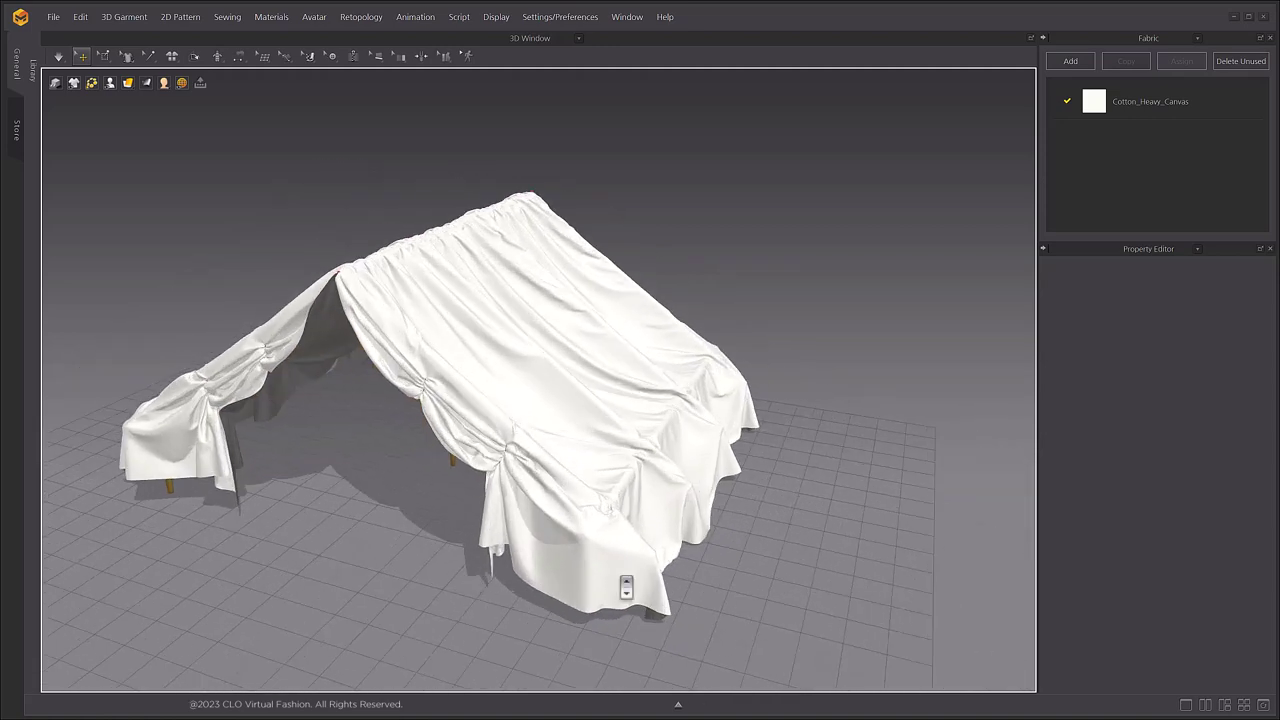
pyautogui.moveTo(660, 583); pyautogui.dragTo(560, 582, button='right')
pyautogui.press('space')
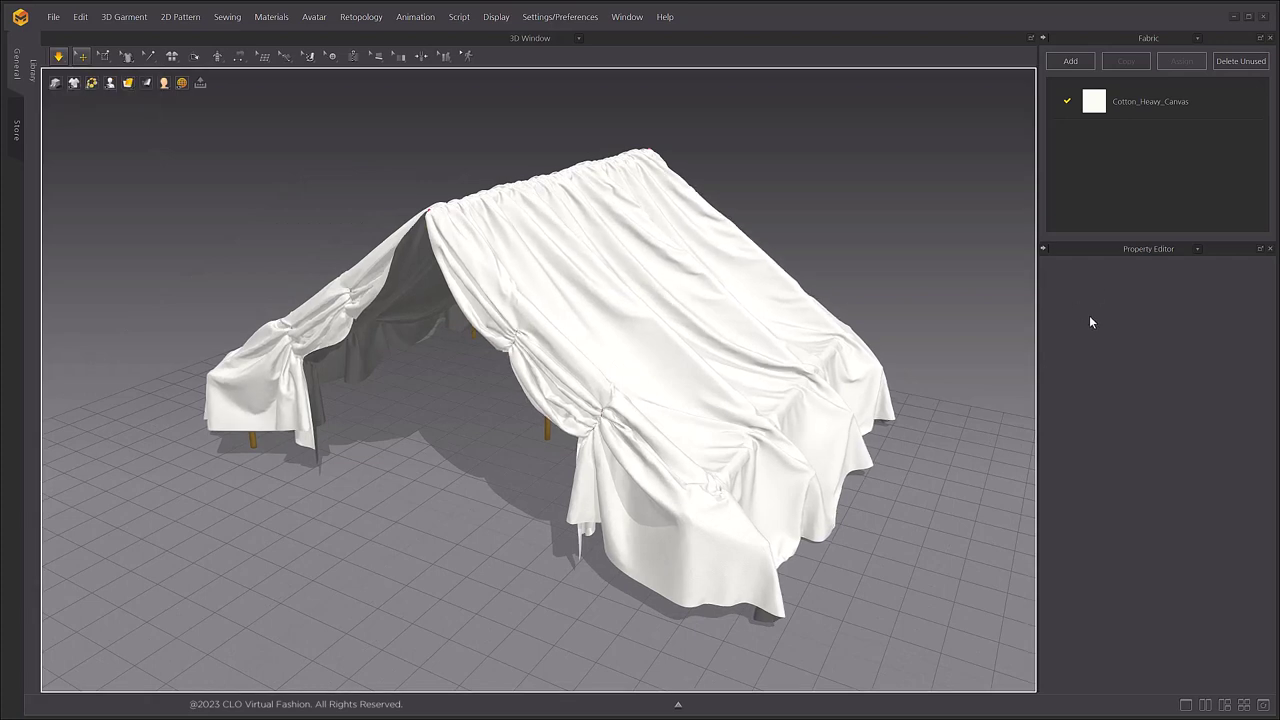